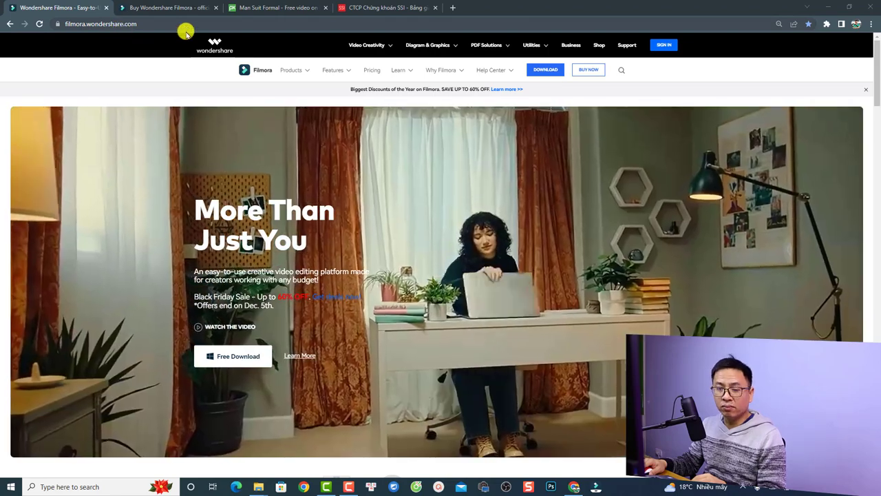
- Close the duplicate purchase page and open the Buy Now page from the Filmora website
click(216, 7)
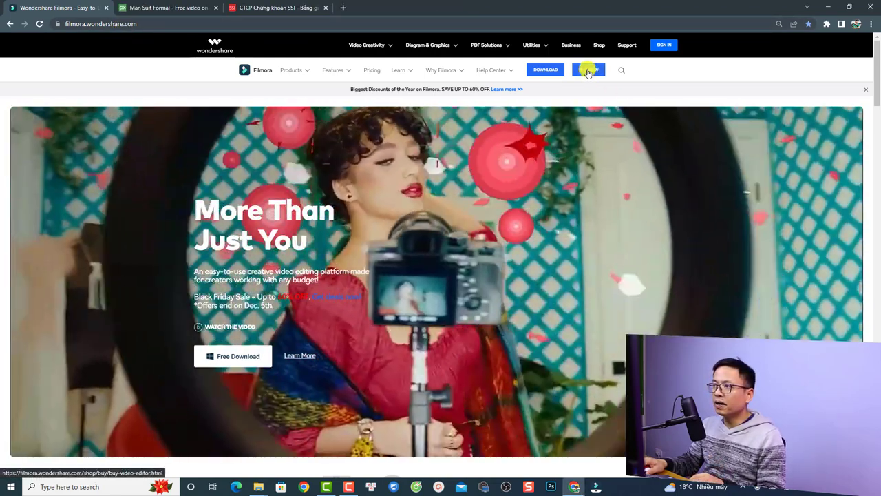
click(589, 70)
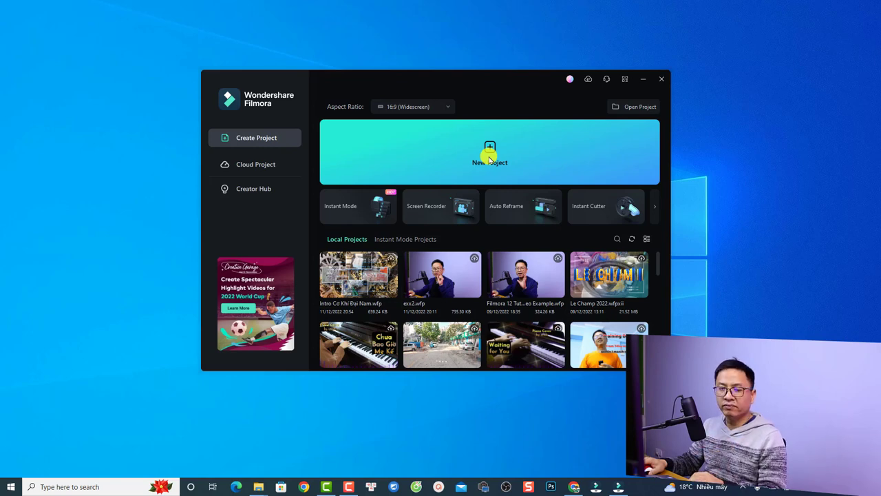
- Switch to the Filmora start window and look through the cloud projects, Creator Hub guides, local projects and Instant Mode projects
click(246, 166)
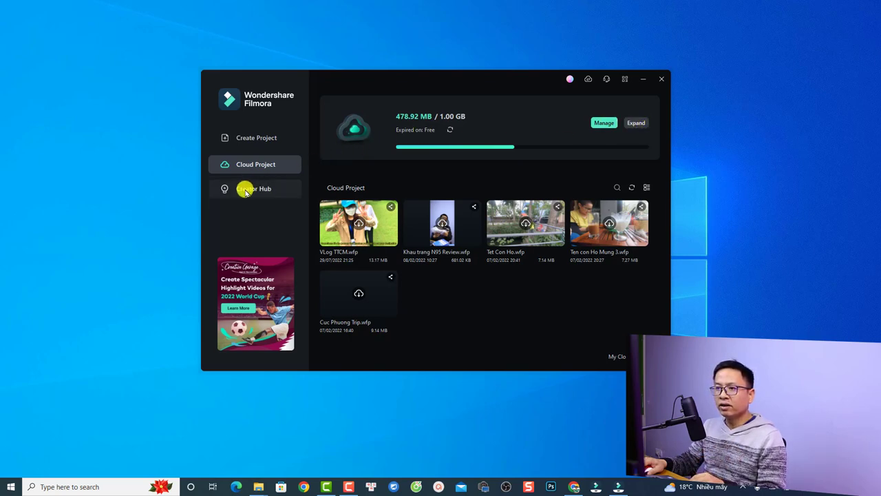
click(282, 183)
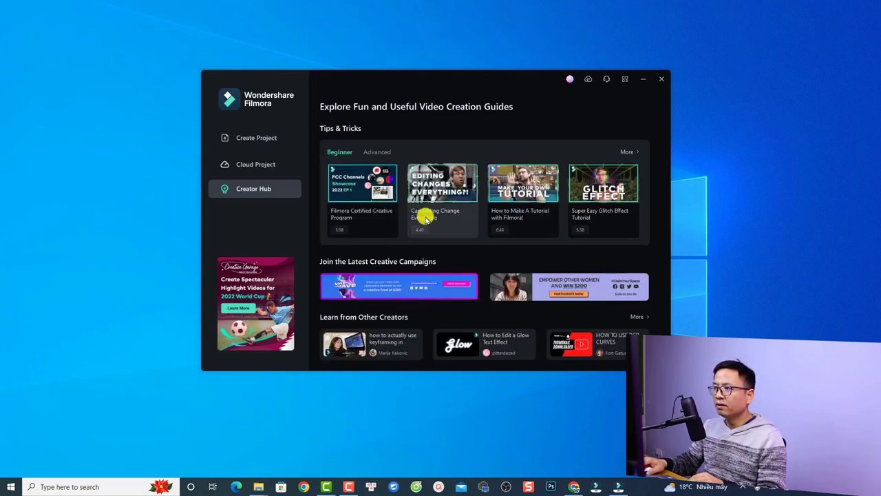
click(248, 137)
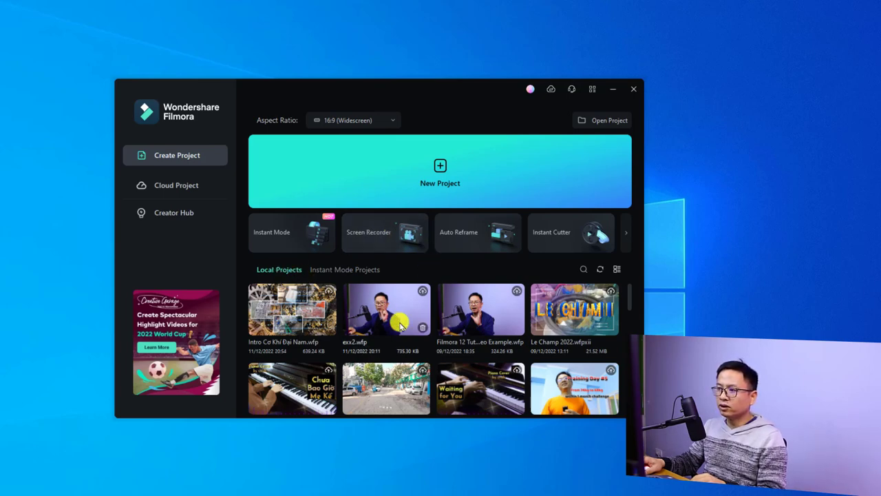
scroll(396, 310, down, 5)
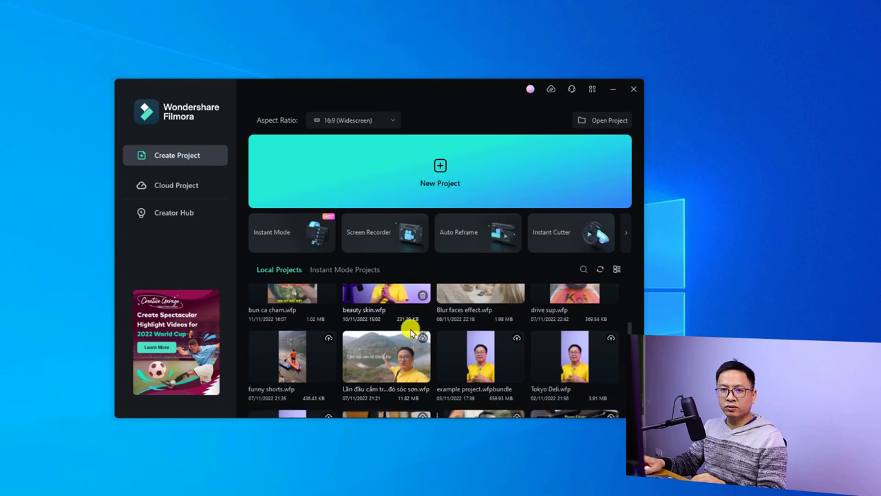
scroll(407, 316, up, 5)
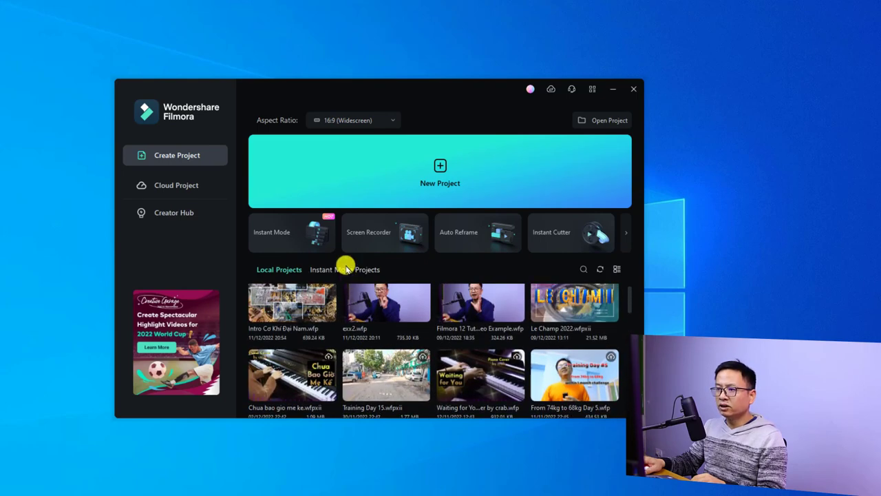
click(346, 268)
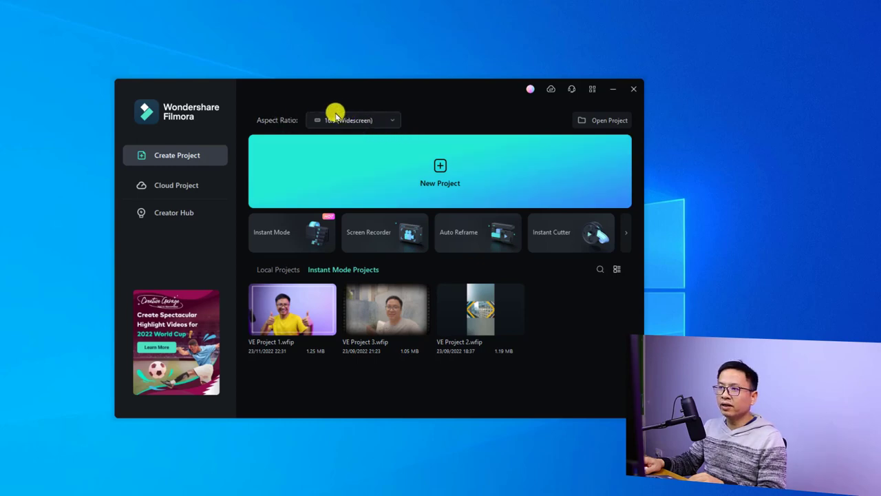
- Create a new project with the 16:9 (Widescreen) aspect ratio
click(389, 120)
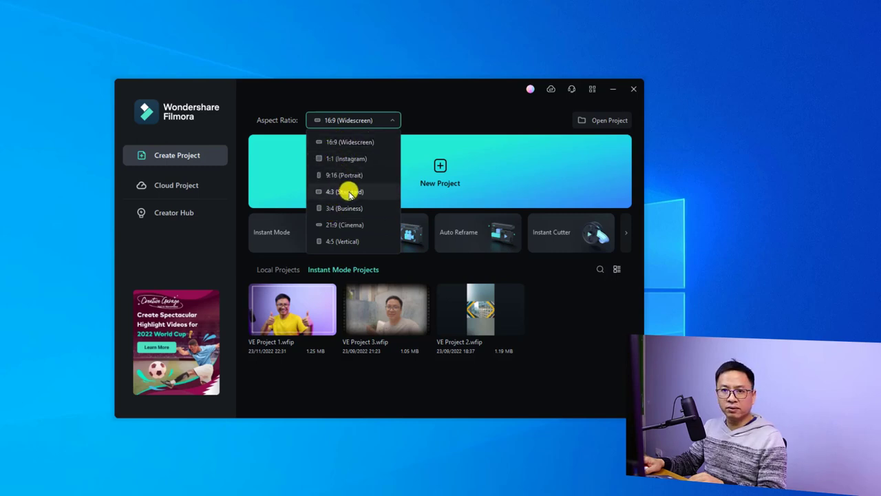
click(345, 144)
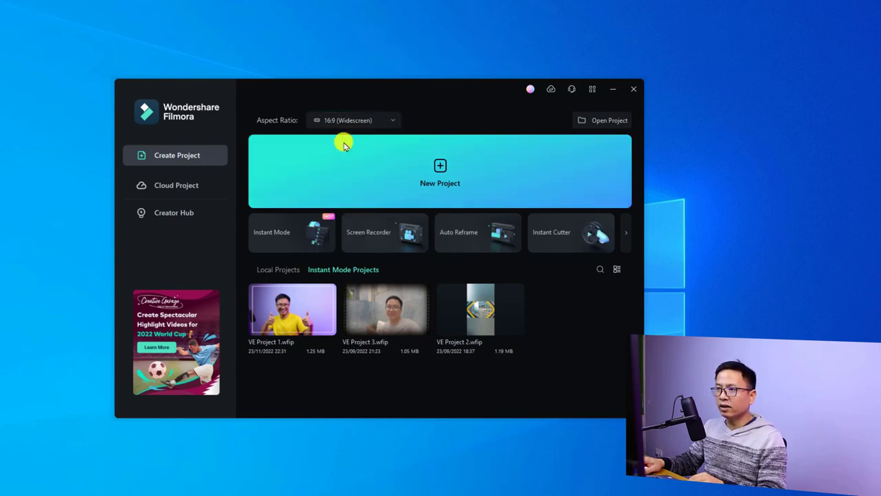
click(435, 170)
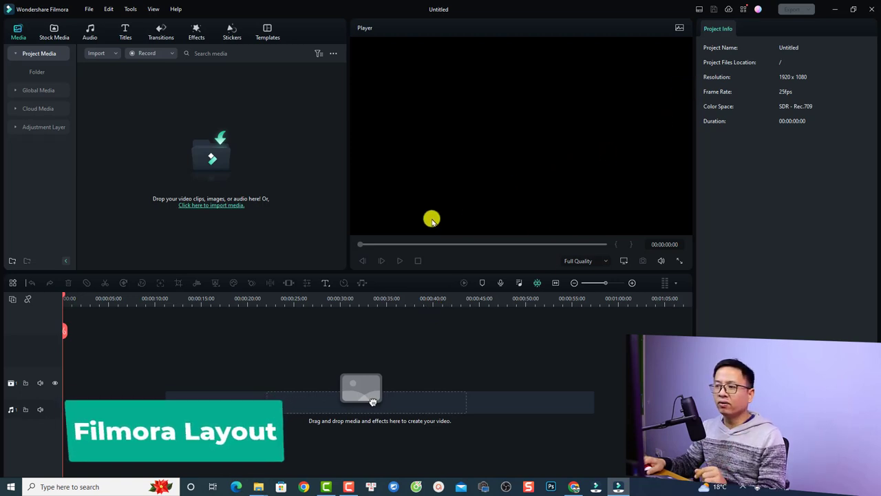
- Compare the Classic and Short Video workspace layouts and settle on Classic
click(697, 10)
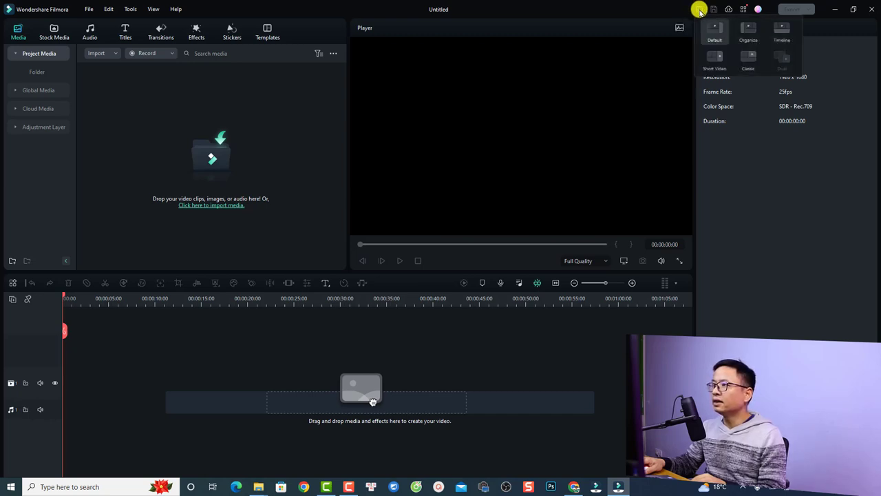
click(747, 60)
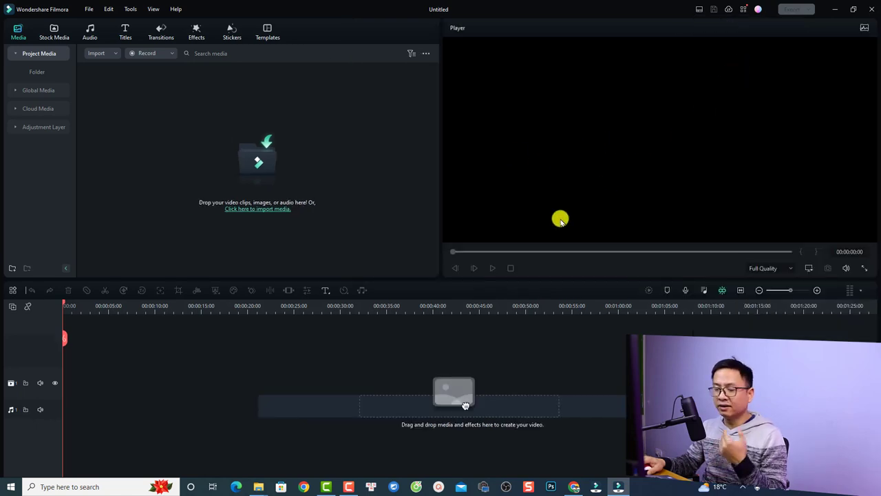
click(700, 10)
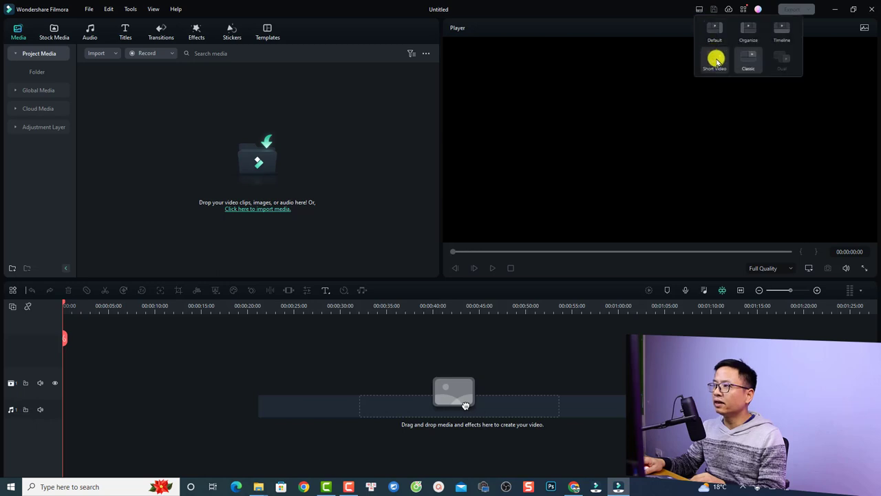
click(716, 61)
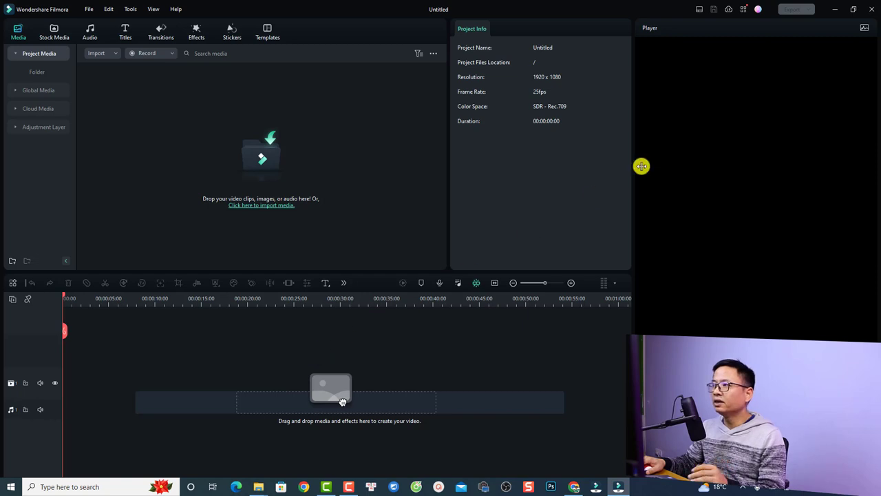
click(701, 10)
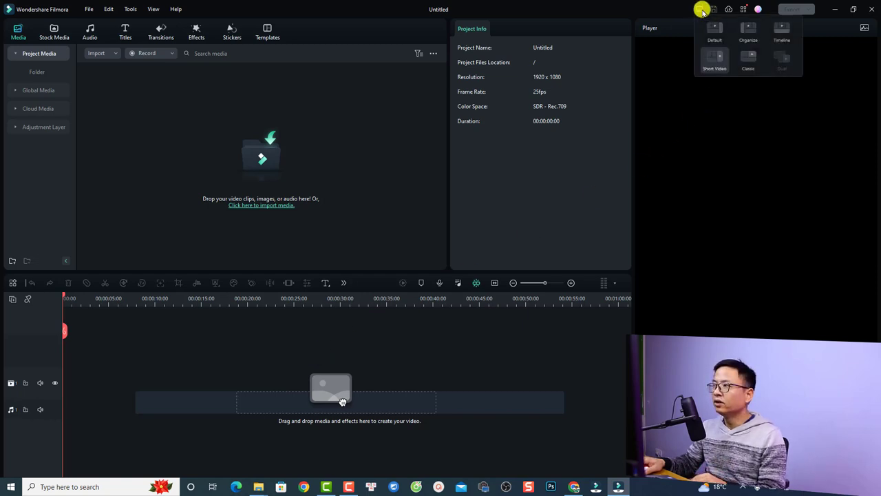
click(748, 59)
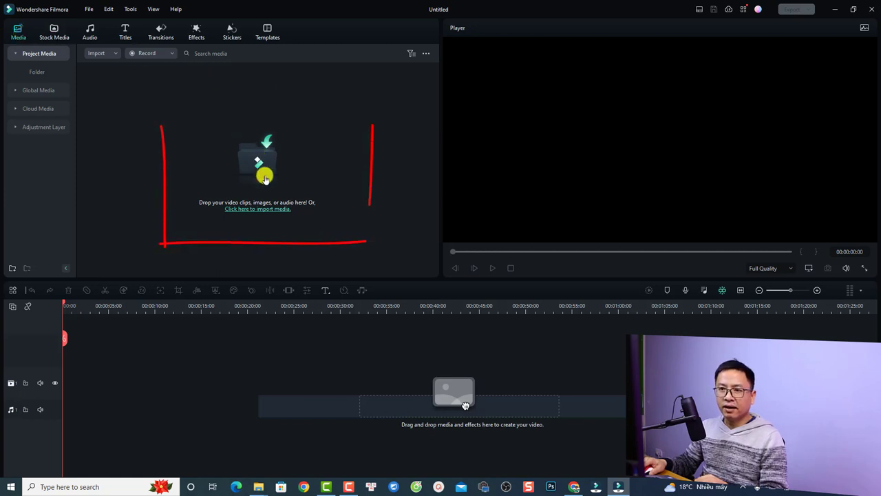
- Import all the media files from the F12 Example Footage folder, inside GoPro7 on the C: drive
click(262, 210)
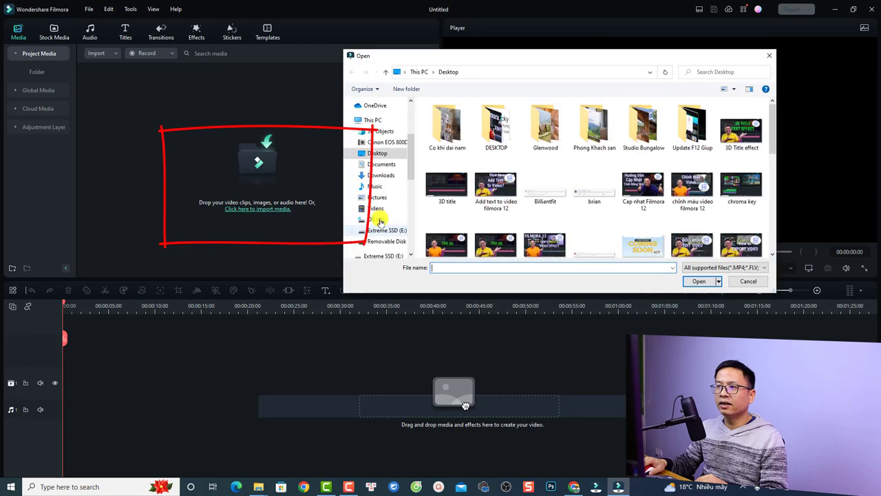
click(376, 219)
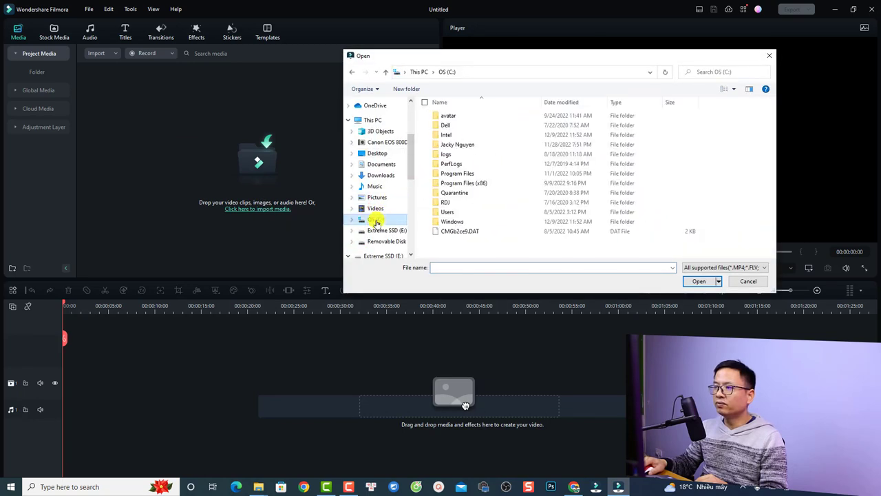
double_click(448, 144)
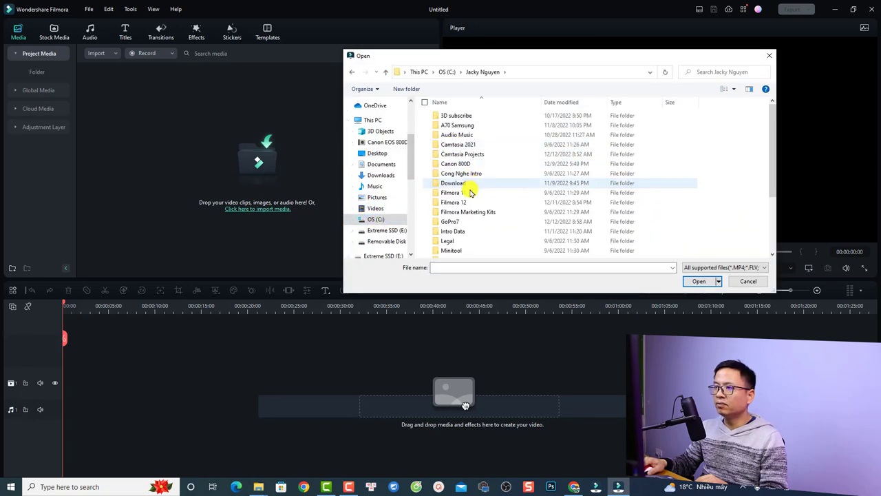
double_click(452, 221)
double_click(453, 116)
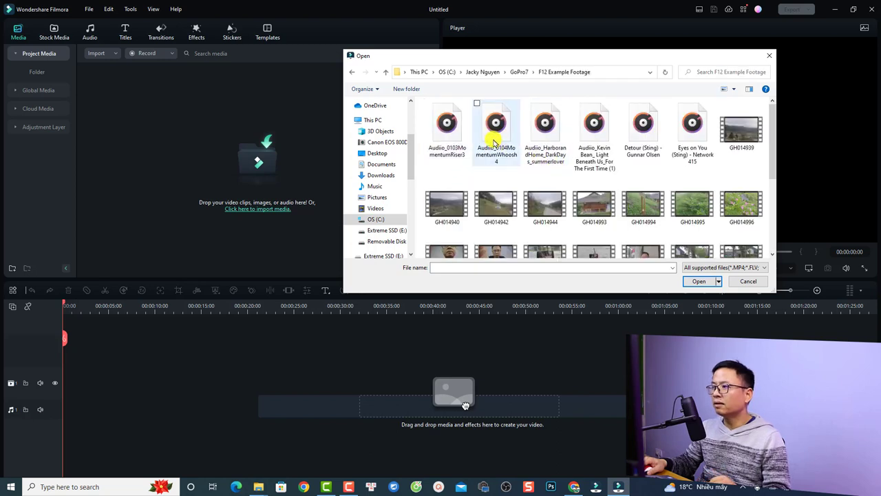
scroll(571, 160, down, 5)
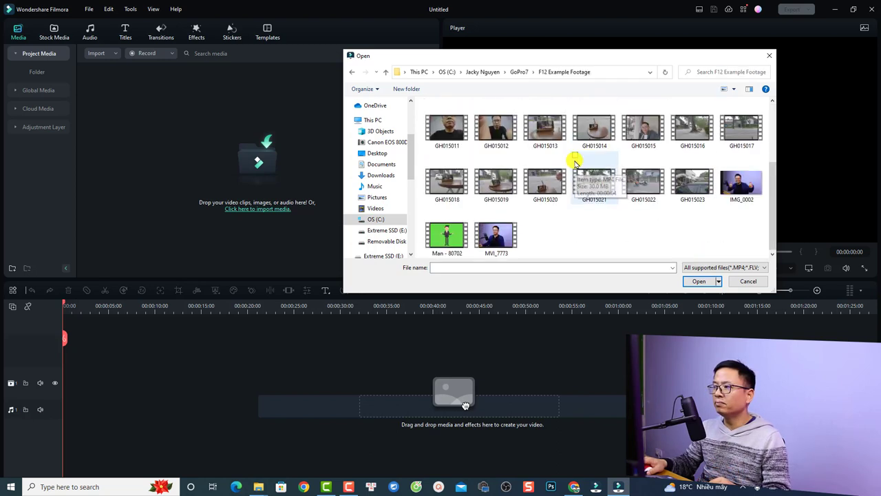
click(588, 198)
key(ctrl+a)
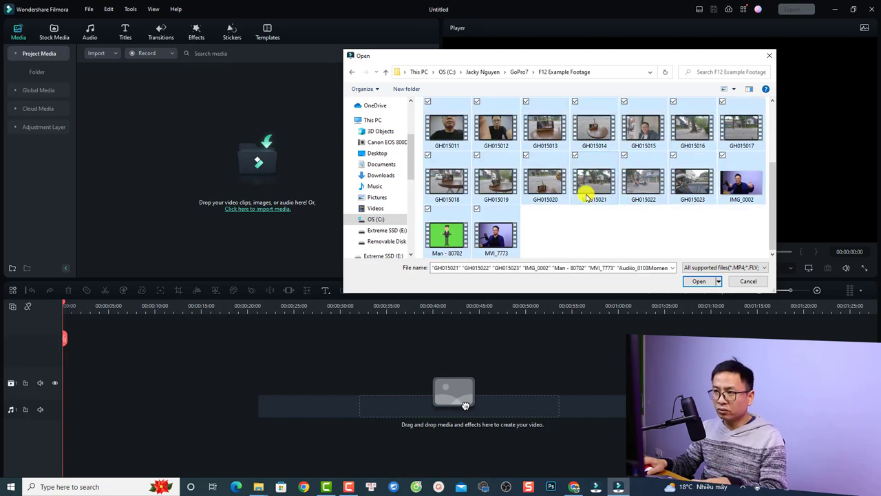
click(699, 282)
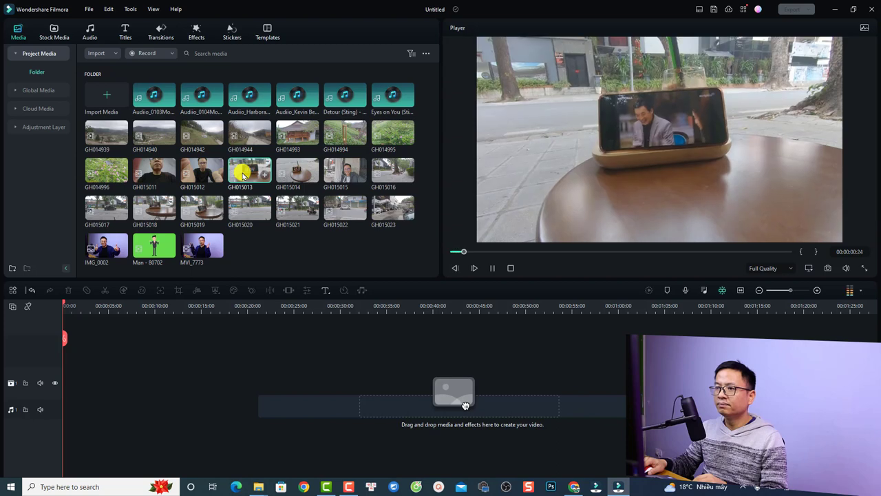
- Place clip GH015013 at the start of the video track, keeping the project settings 1920 x 1080 25fps, and fit it to the timeline
key(space)
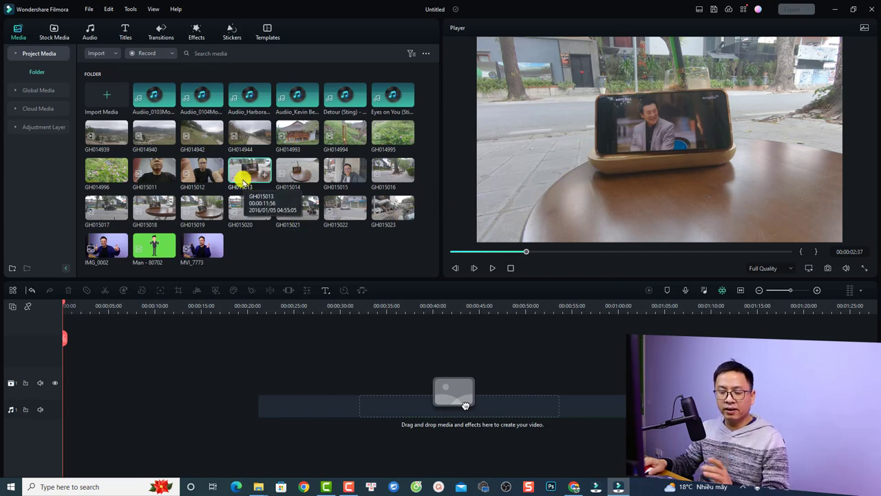
drag(465, 406, 69, 390)
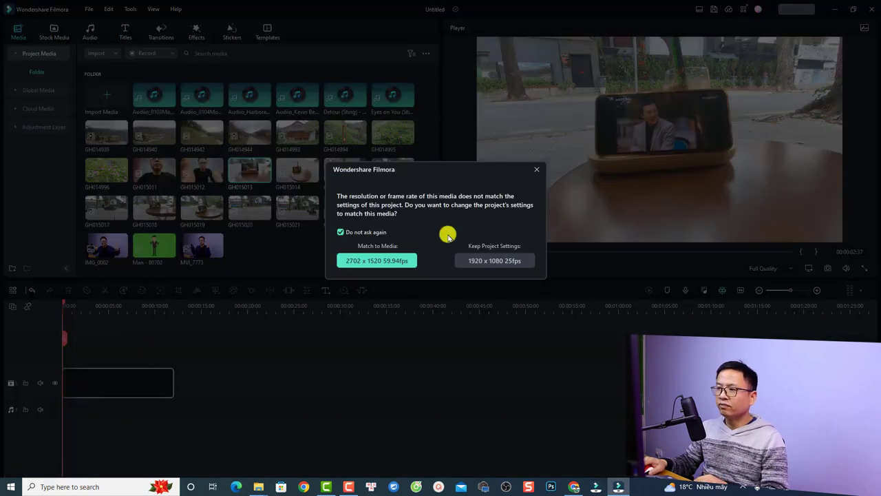
click(495, 262)
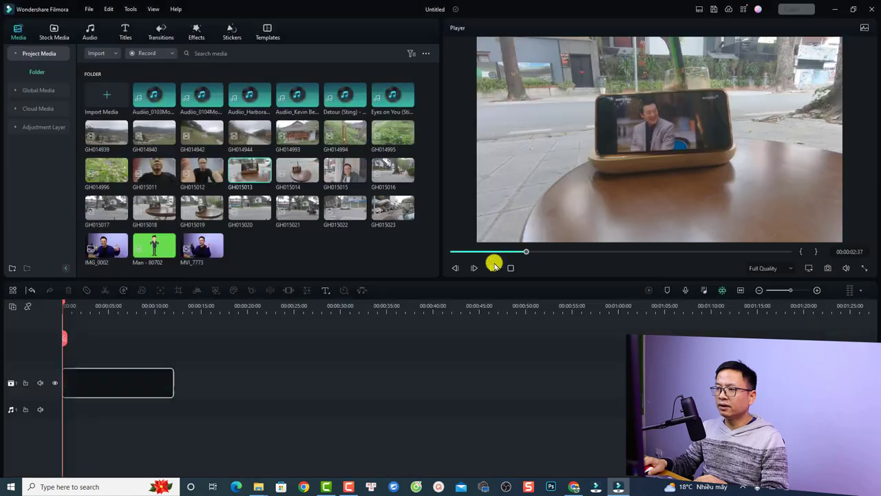
click(740, 292)
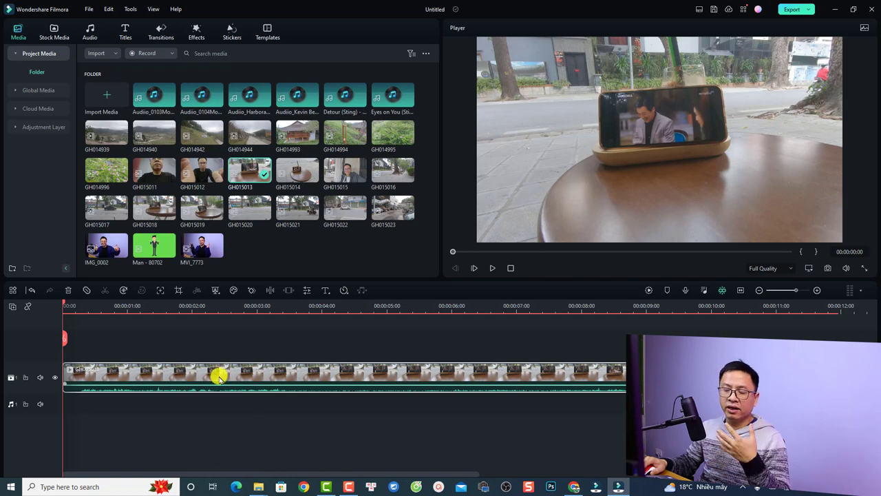
- Scrub through the first three seconds of the GH015013 clip on the timeline to preview its frames
click(153, 307)
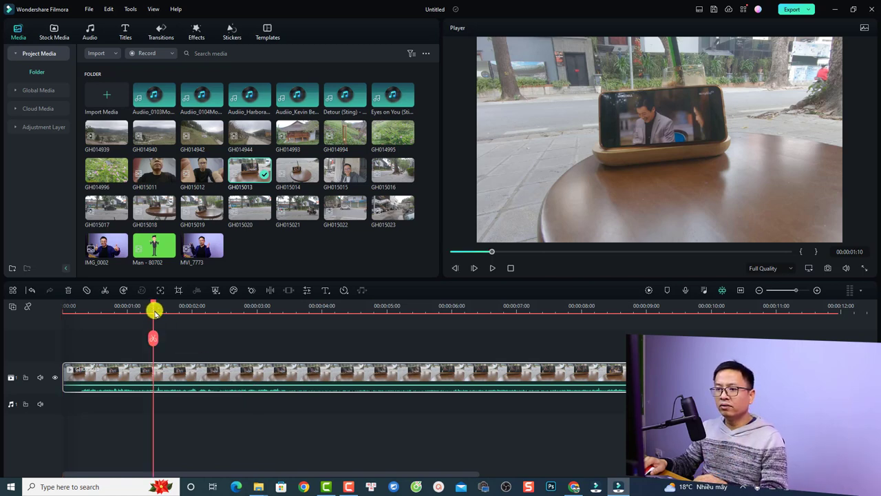
click(235, 307)
mouse_move(236, 323)
drag(236, 307, 159, 322)
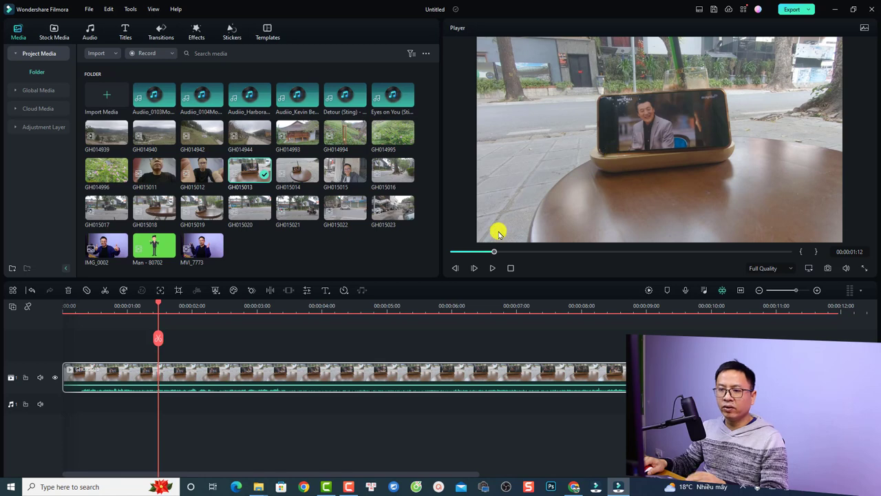
click(259, 305)
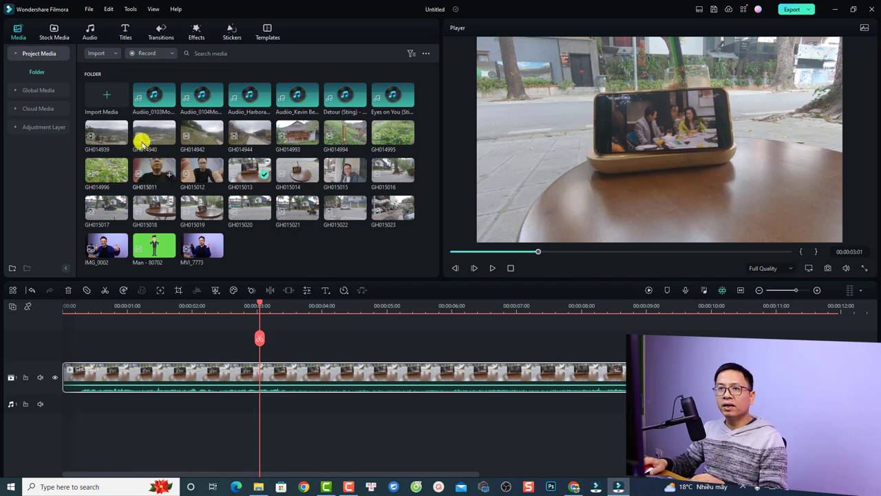
- Rename the project media folder as GoPro and add a second folder named Music
right_click(34, 74)
click(75, 93)
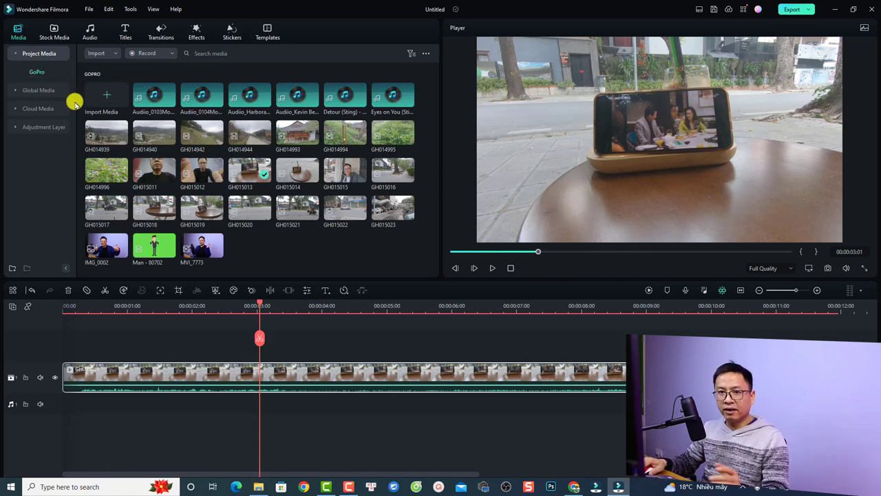
click(10, 270)
text(Music)
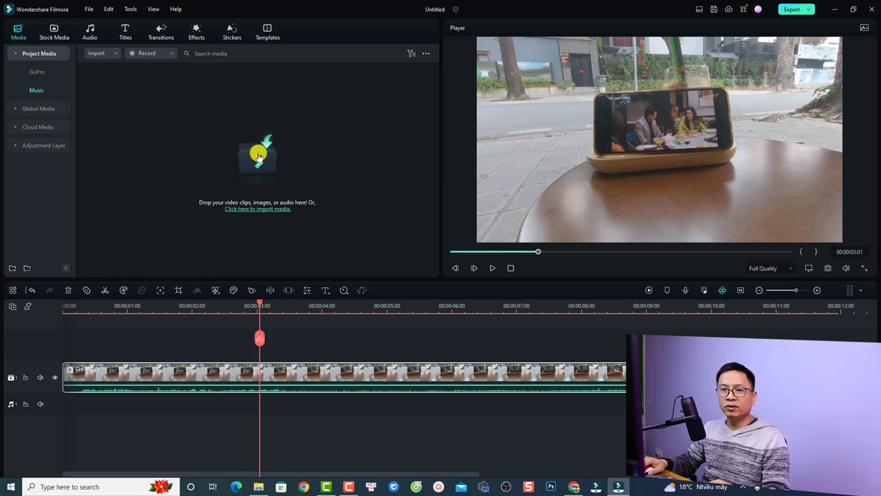
click(35, 57)
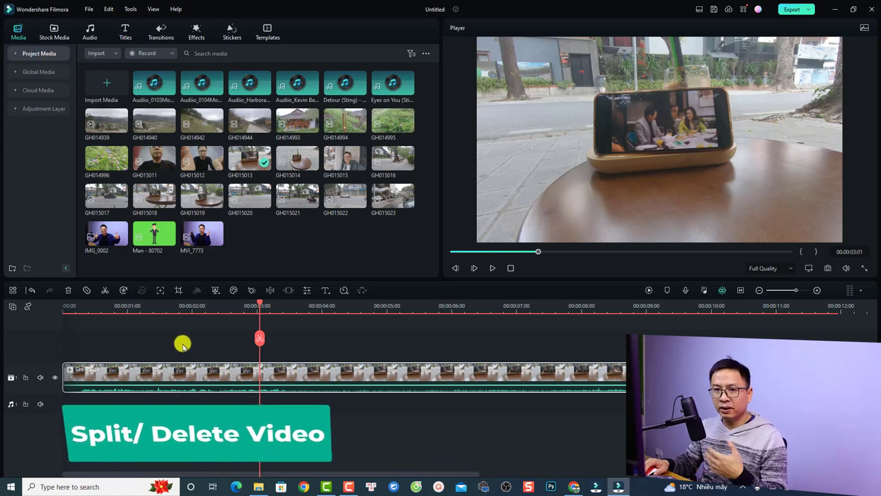
- Preview the opening of the GH015013 clip on the timeline and split it at 00:00:01:04
click(74, 309)
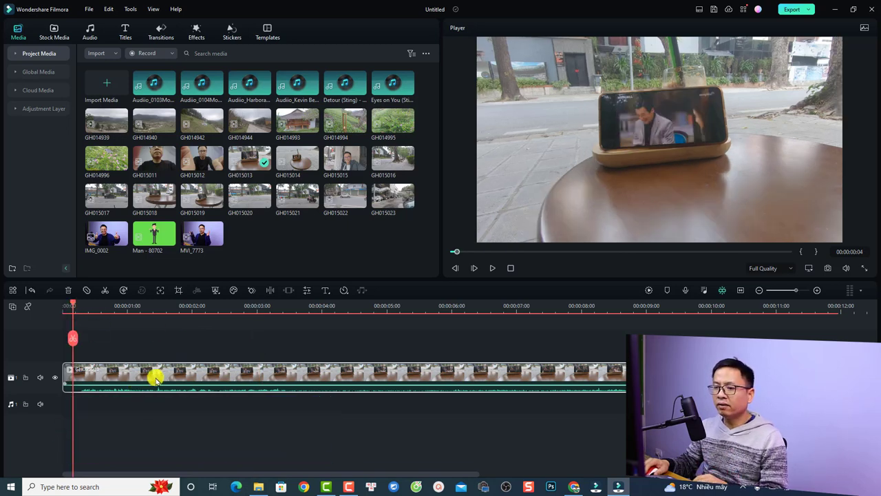
click(155, 373)
key(space)
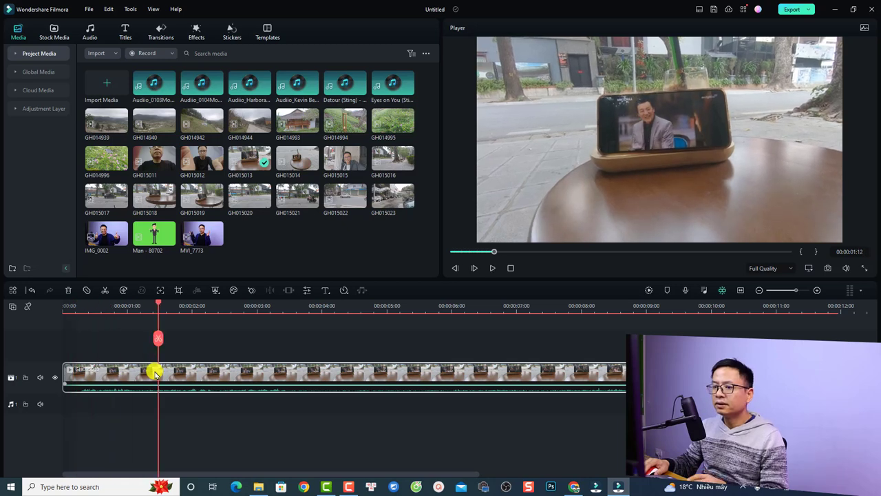
key(space)
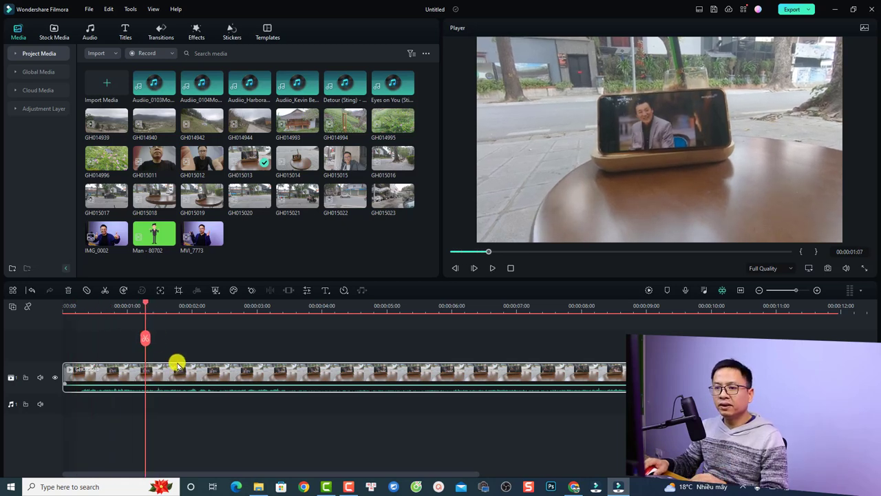
mouse_move(146, 303)
mouse_down()
mouse_move(119, 309)
mouse_move(137, 321)
mouse_move(141, 344)
mouse_up()
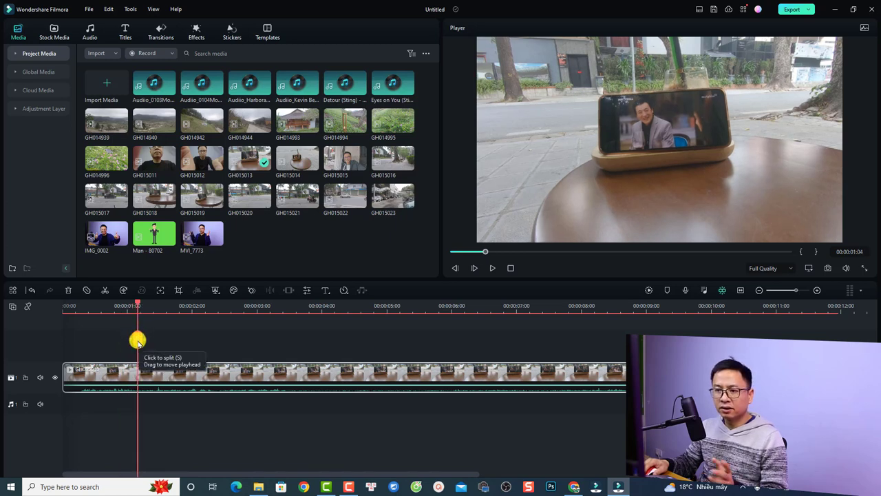
click(138, 339)
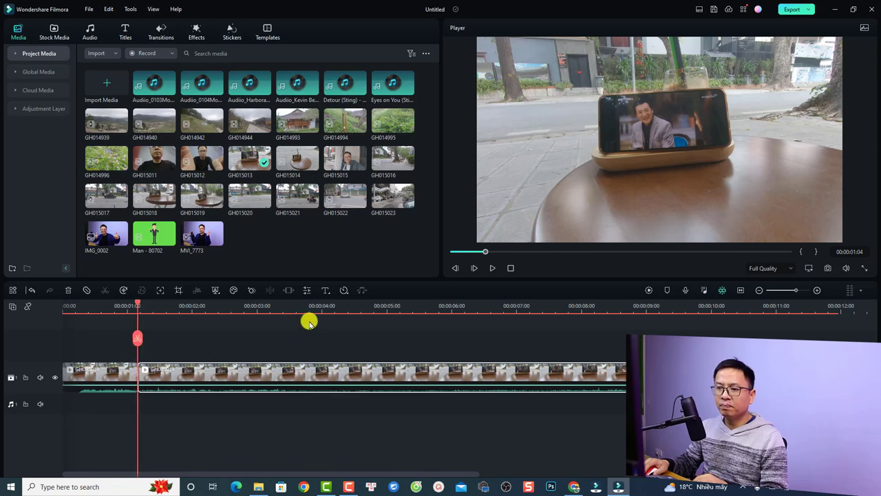
- Split the GH015013 clip again at 00:00:06:05 and delete the segment after that point
click(372, 310)
click(414, 308)
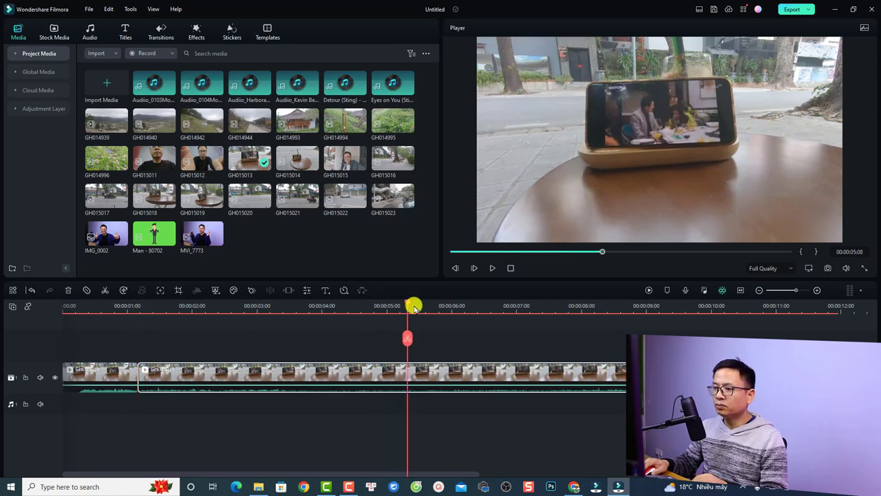
key(space)
key(space)
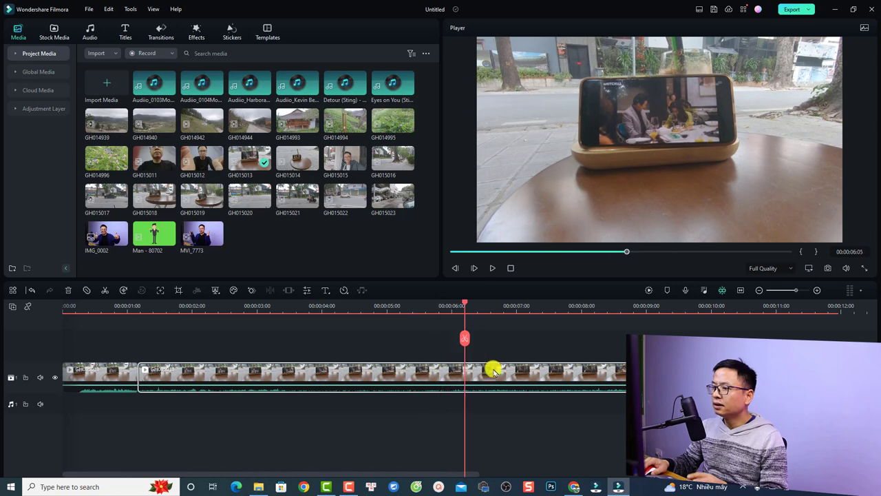
click(465, 339)
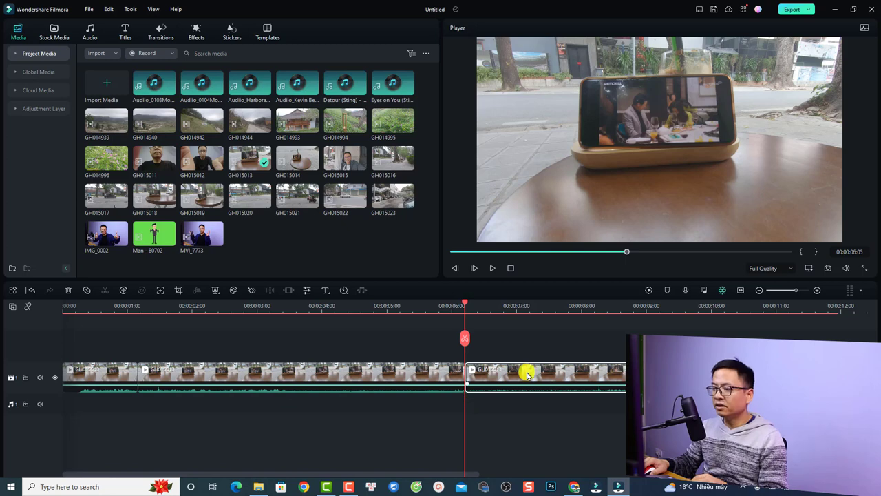
key(Delete)
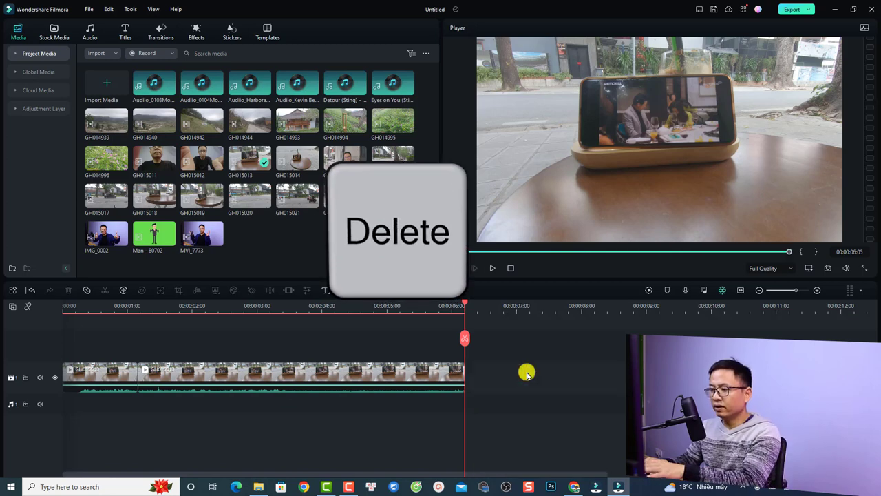
- Delete the short first segment of GH015013 and move the remaining segment to the start of the video track
click(99, 307)
click(93, 367)
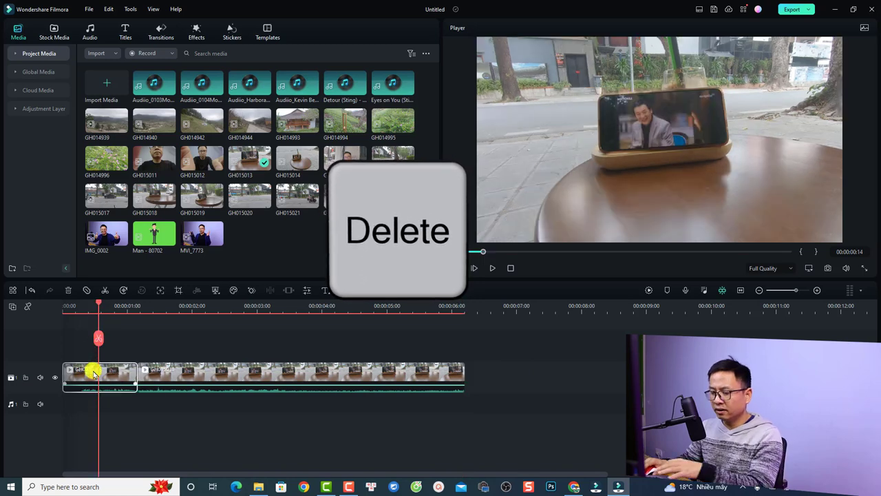
key(Delete)
click(223, 371)
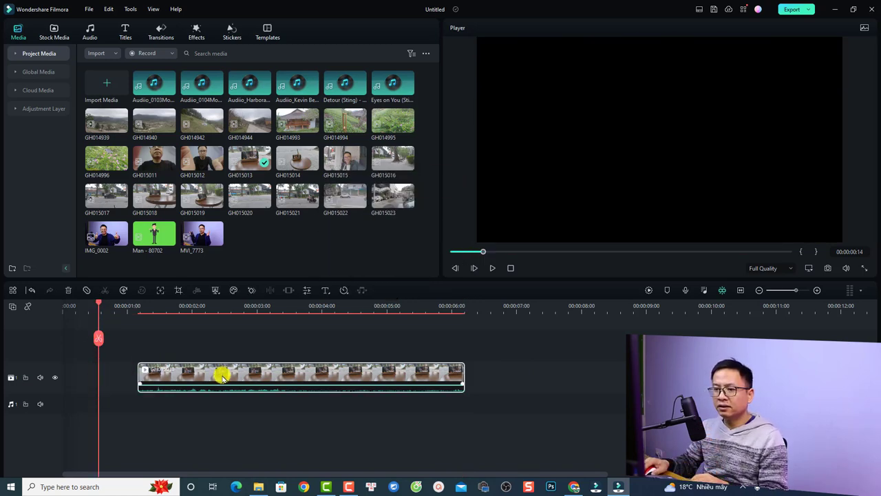
drag(238, 370, 115, 388)
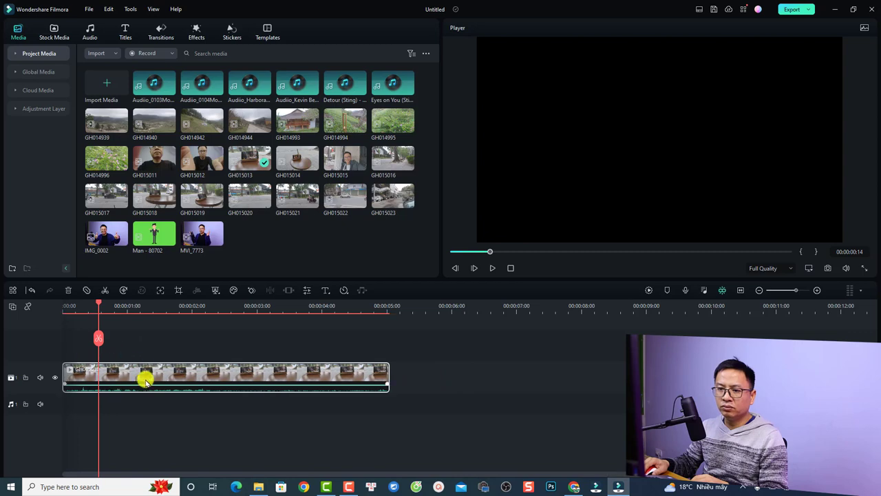
click(64, 308)
key(space)
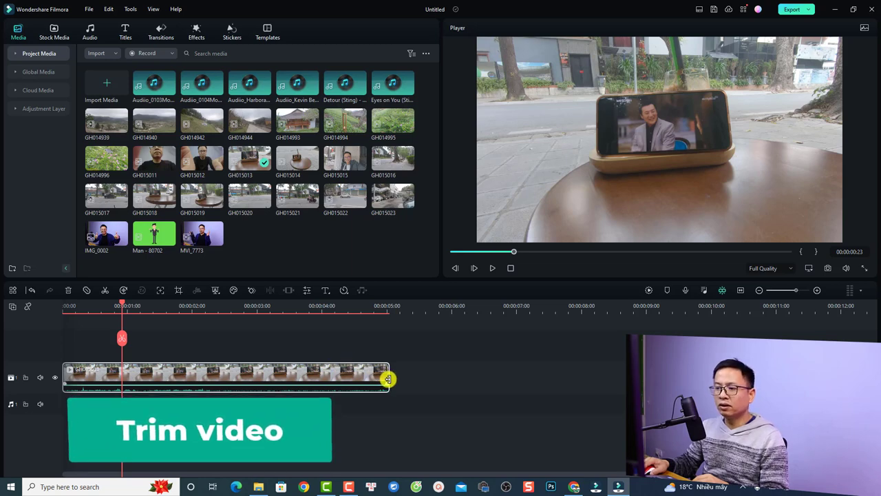
- Trim the end of the GH015013 clip to about 2.6 seconds and extend it back to about 5 seconds
drag(389, 379, 243, 375)
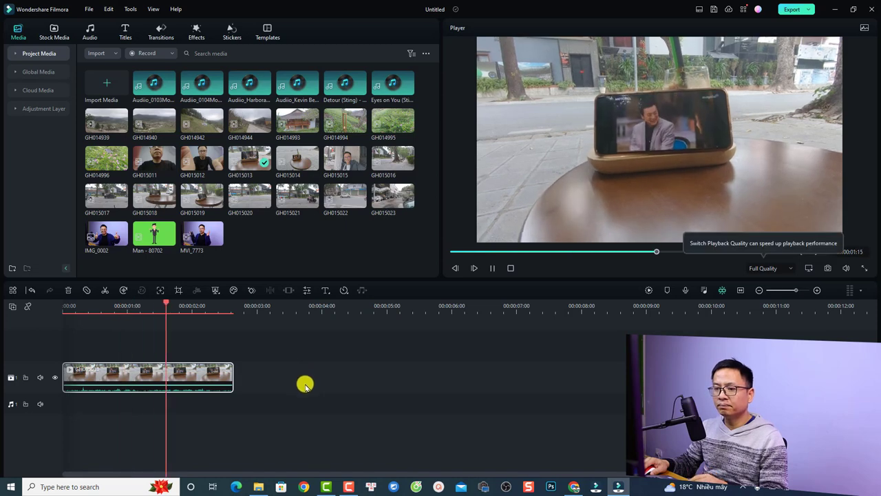
click(192, 310)
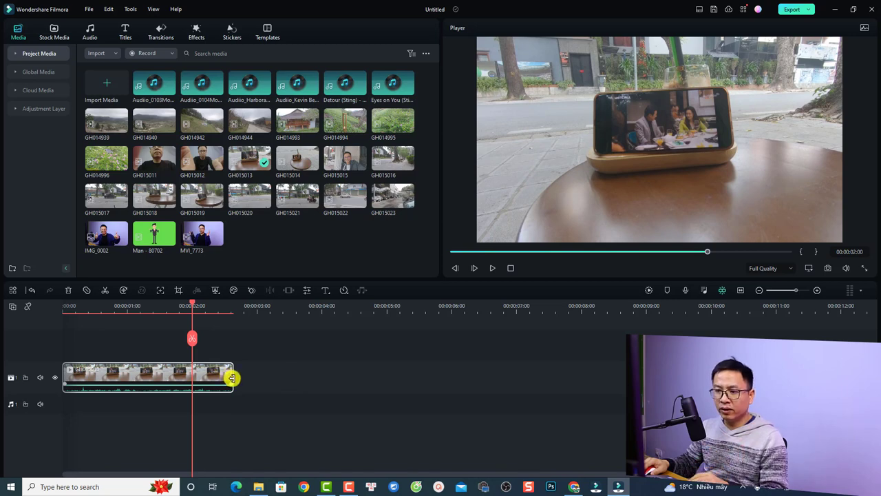
drag(232, 378, 387, 378)
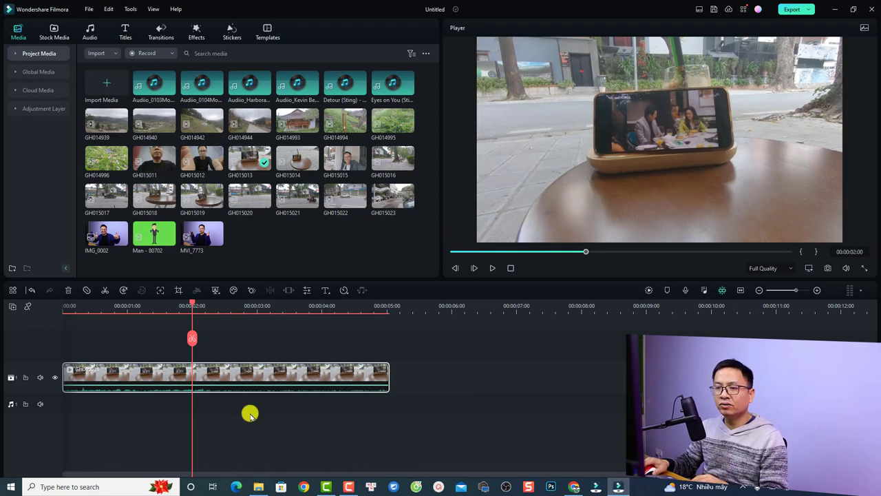
key(space)
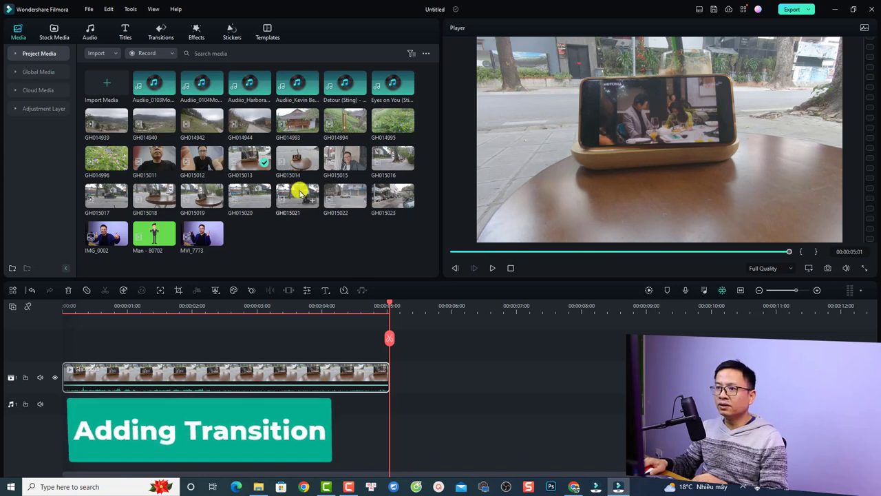
- Add clip GH015021 to the video track directly after GH015013 and cut away its part after 00:00:07:09
click(312, 199)
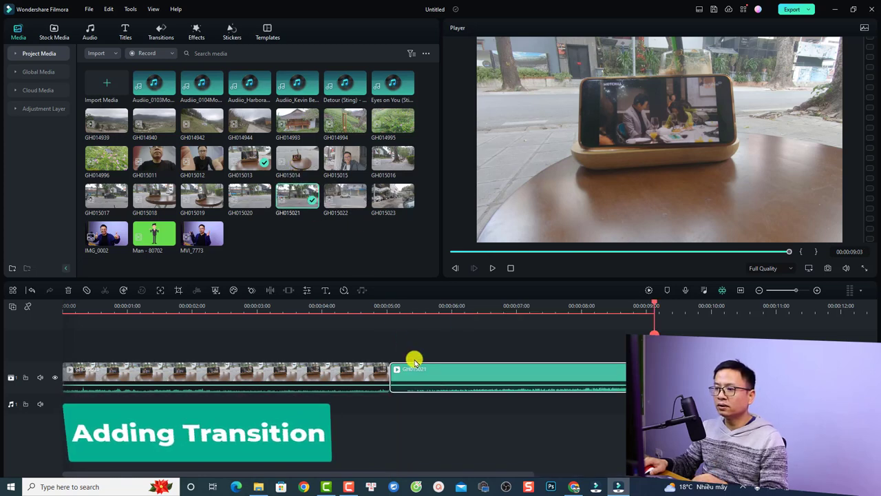
click(406, 372)
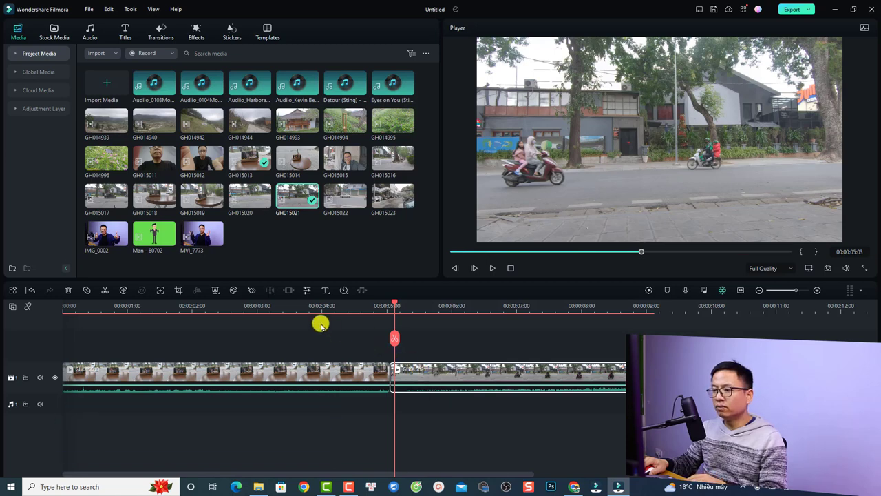
click(291, 309)
key(space)
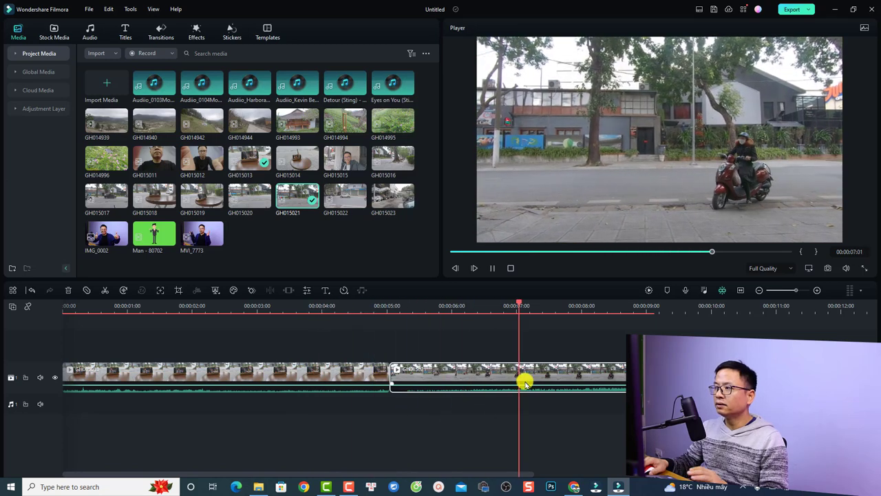
key(space)
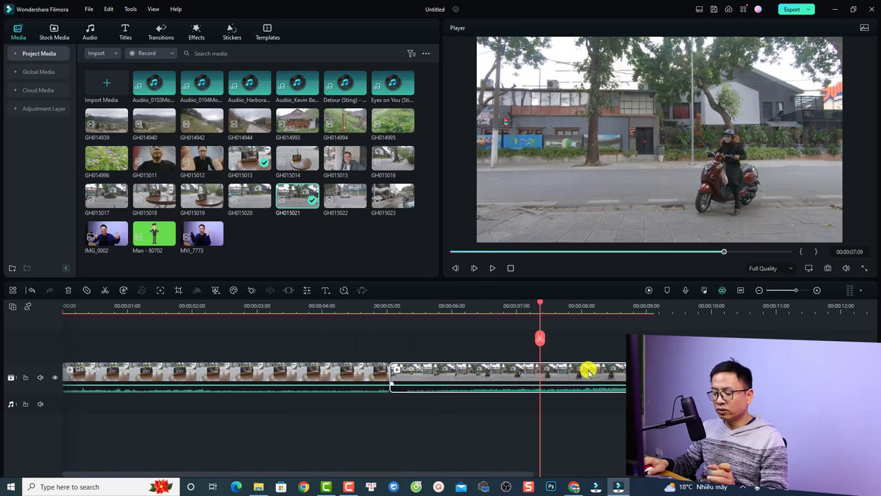
key(ctrl+b)
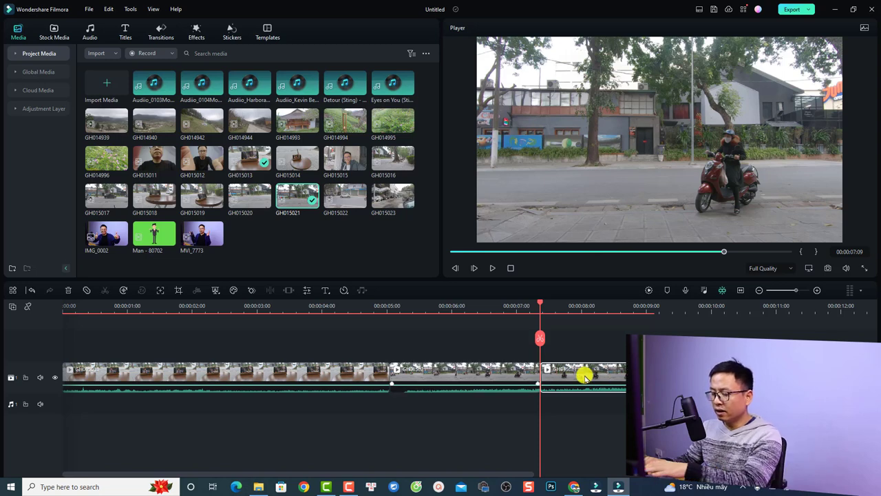
key(Delete)
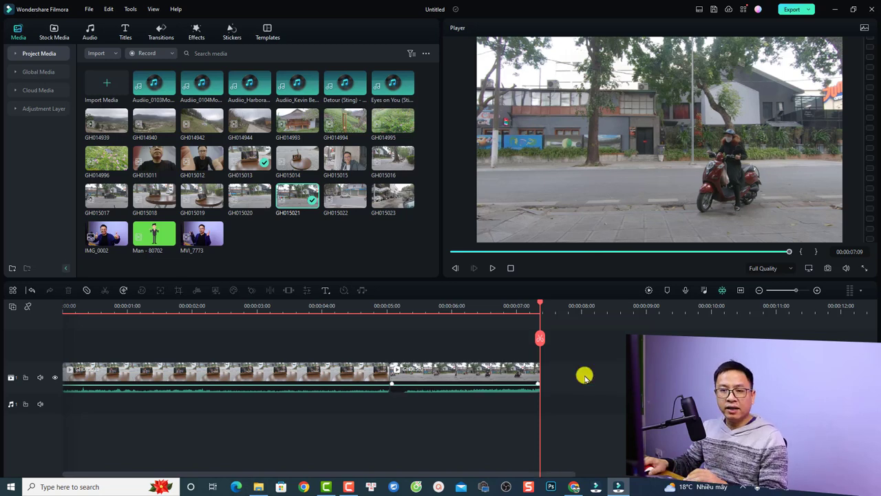
- Select the first timeline clip and browse the downloaded, favorite, trending and new transitions
click(371, 304)
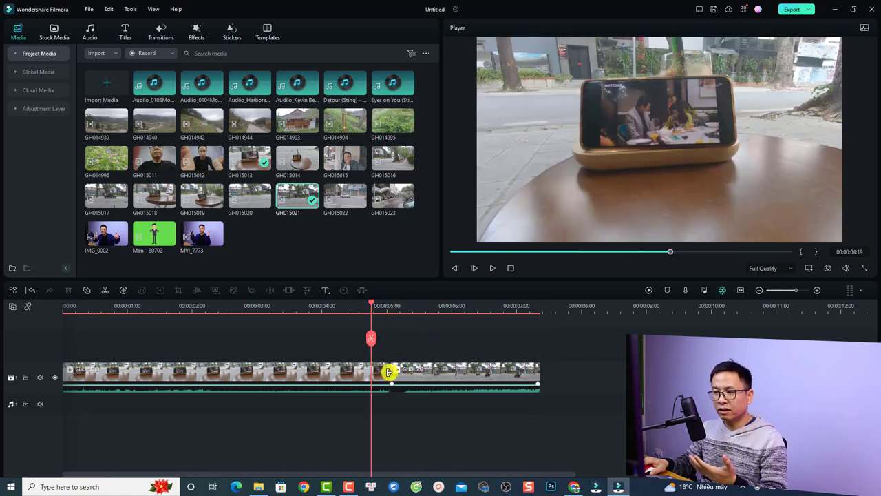
click(372, 372)
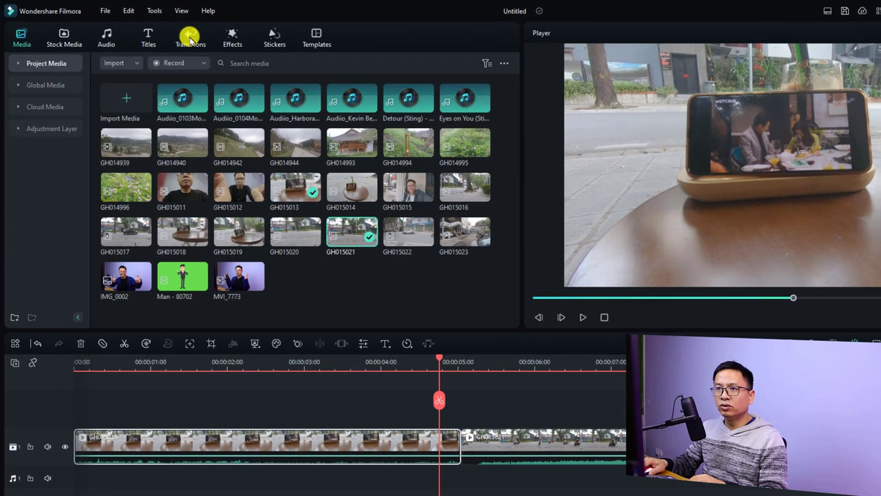
click(190, 39)
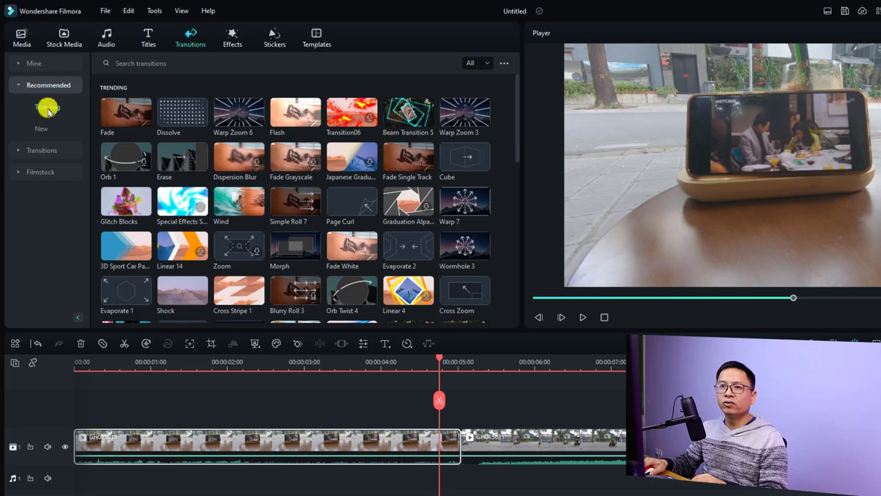
click(18, 63)
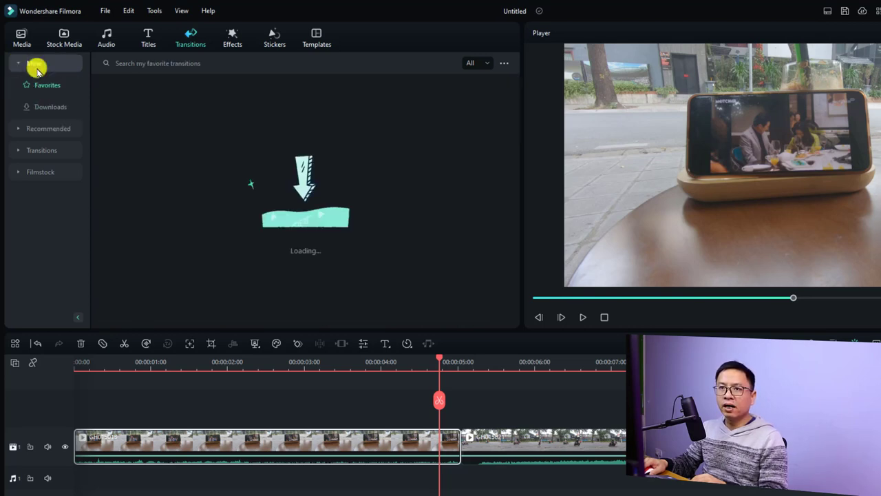
click(40, 105)
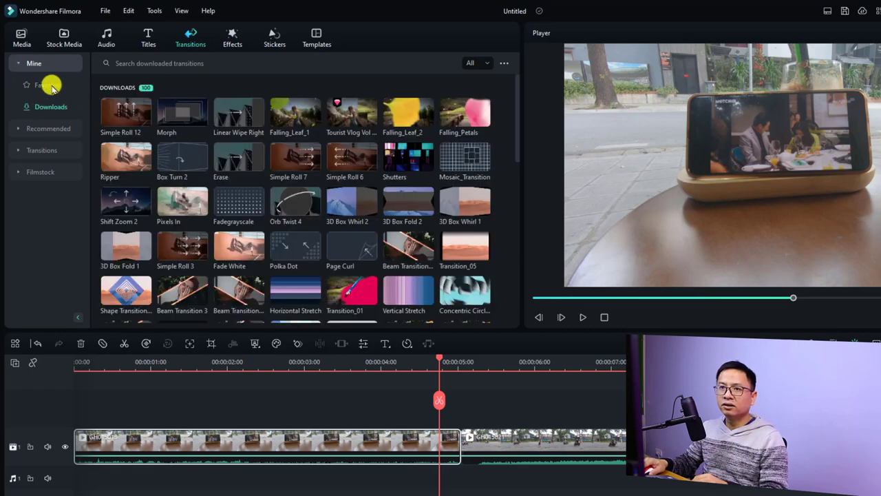
click(51, 85)
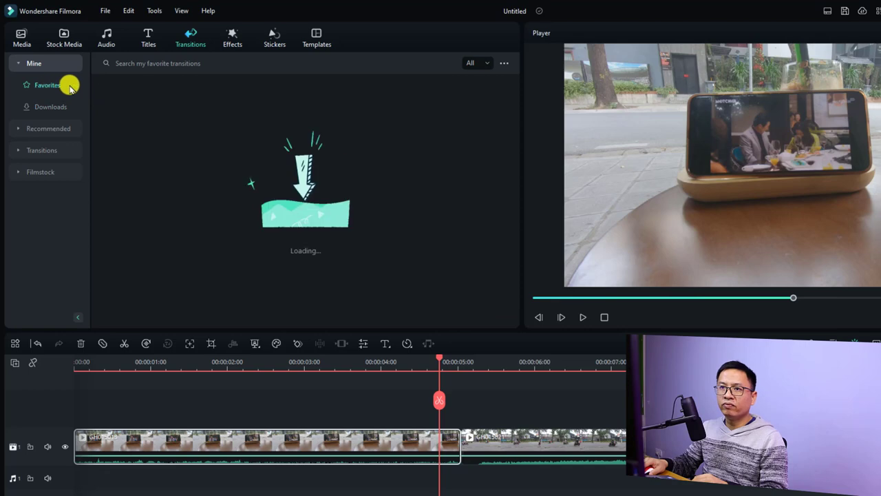
click(46, 129)
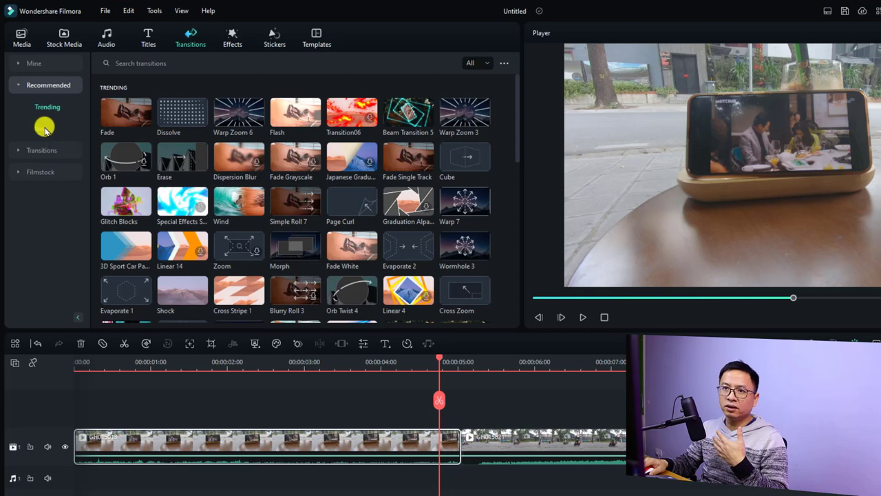
click(44, 129)
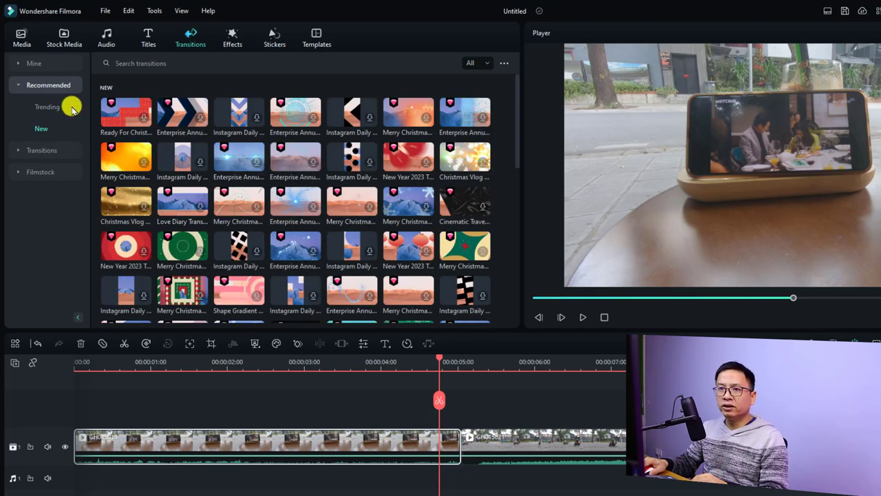
- Examine the World Cup, Vertical, Fade & Dissolve and Warp transition categories, including the Whirl 9 transition
click(15, 150)
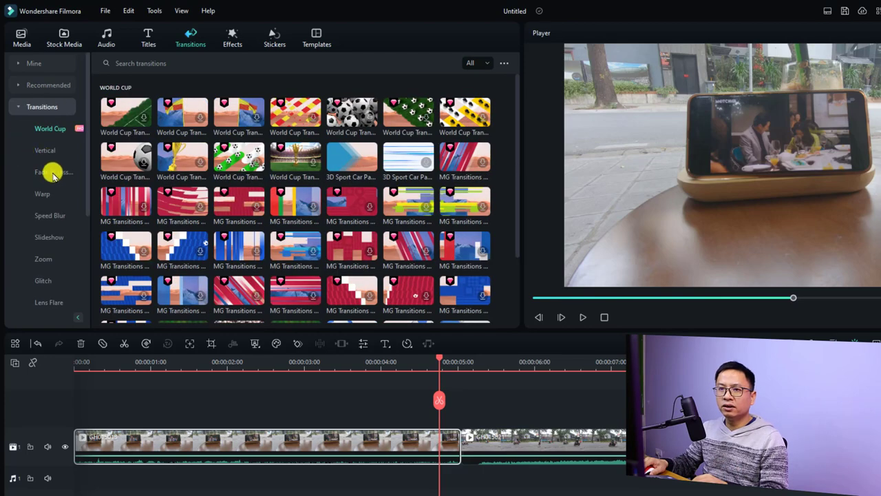
click(43, 150)
click(51, 173)
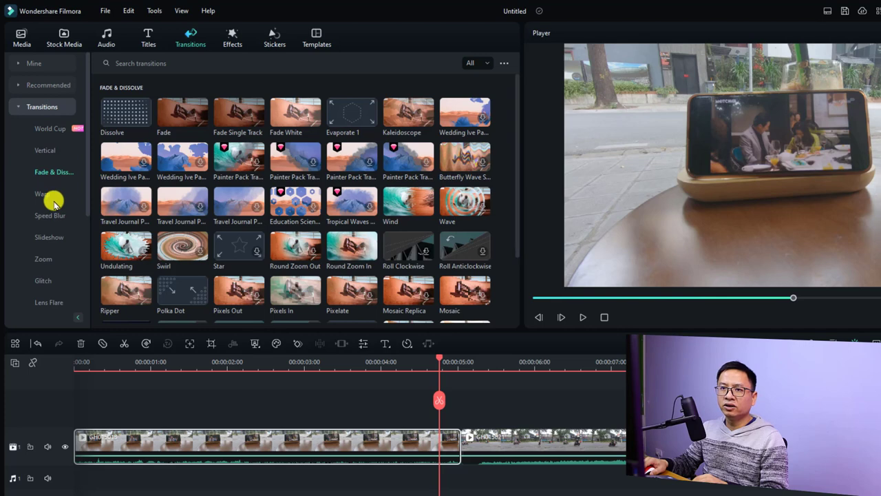
click(45, 195)
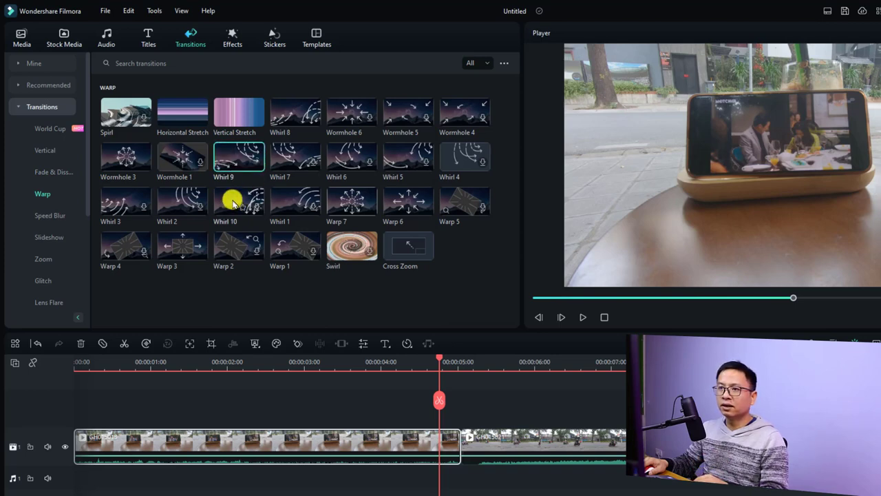
click(249, 168)
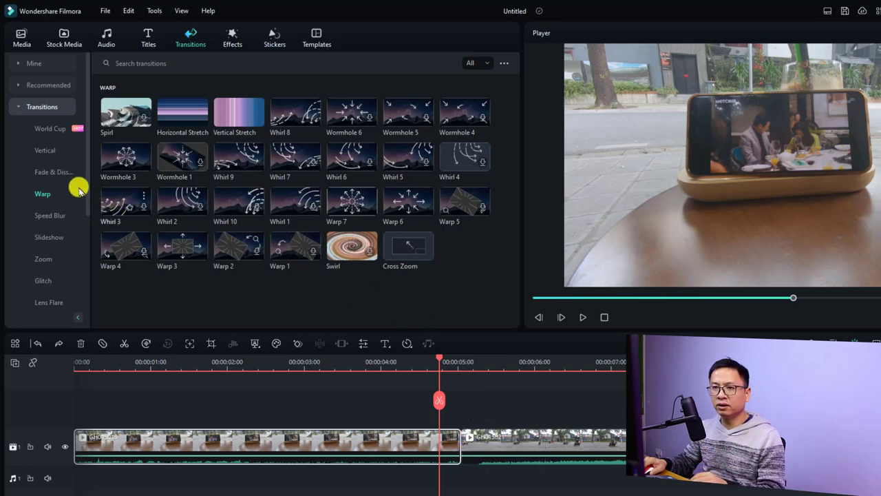
- Add the Dissolve transition from Fade & Dissolve between the two timeline clips and play it back
click(44, 173)
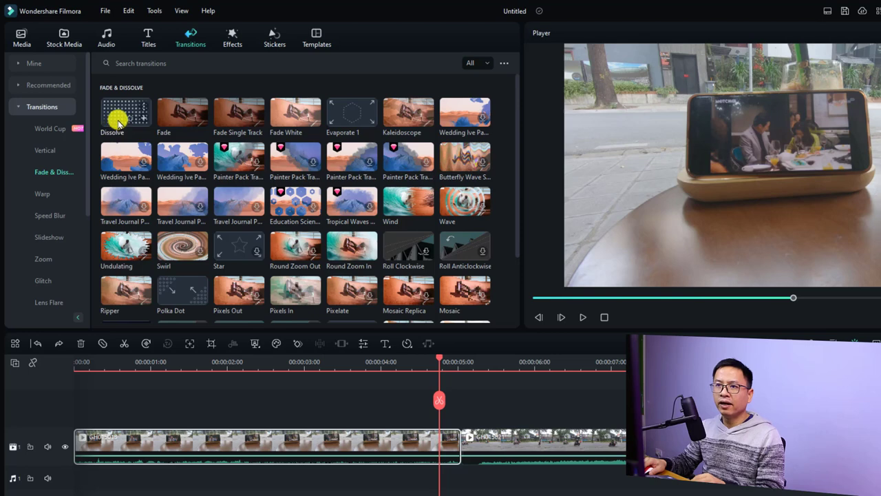
drag(119, 122, 449, 445)
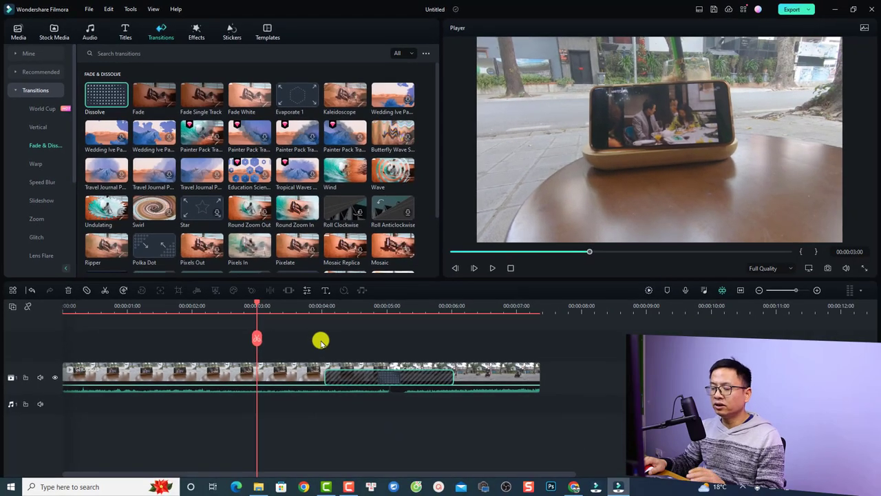
key(space)
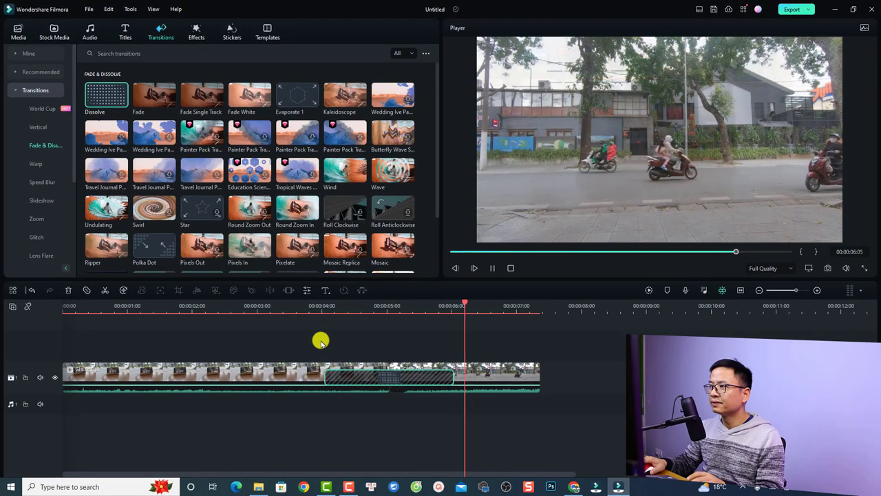
key(space)
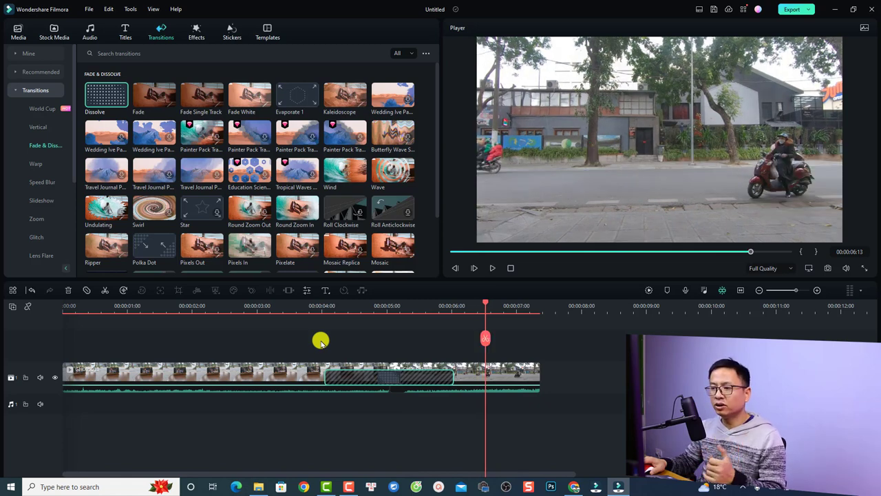
- Set the Dissolve transition's duration to 00:00:01:00
double_click(379, 380)
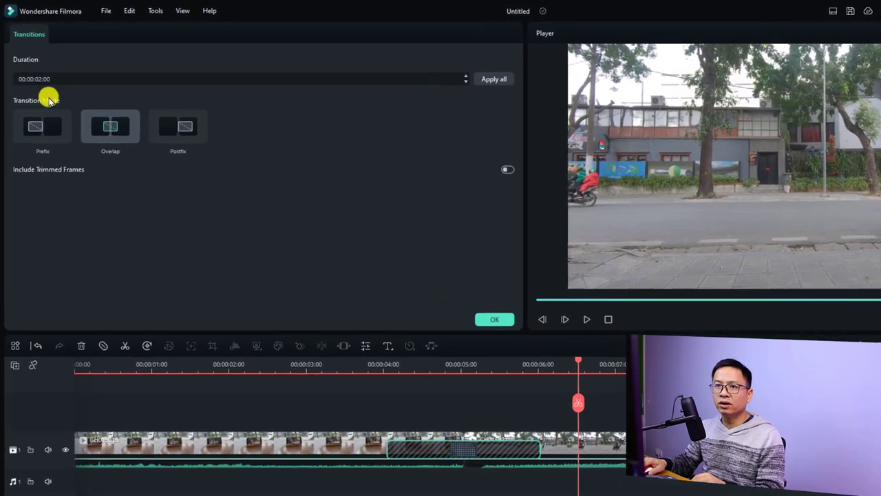
click(35, 67)
drag(43, 83, 61, 83)
text(1)
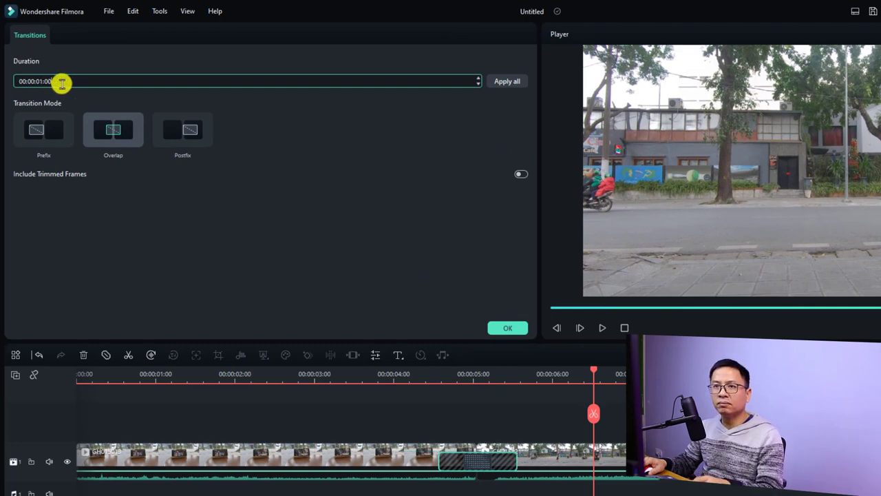
- Try the Prefix and Postfix transition modes, set the Dissolve transition to Overlap, and apply its settings
click(38, 138)
click(111, 136)
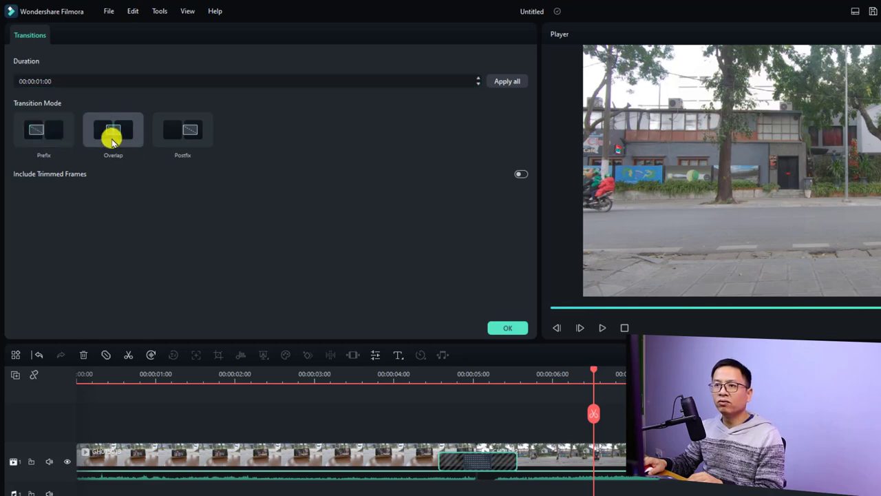
click(176, 141)
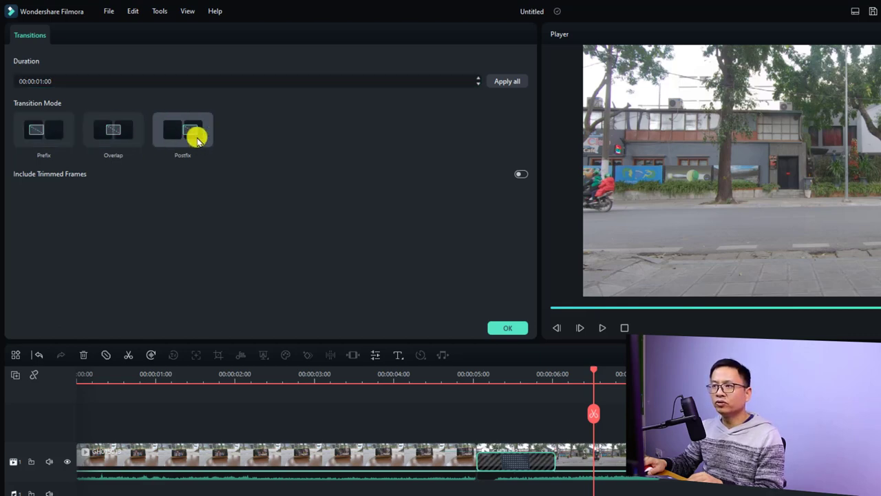
click(115, 139)
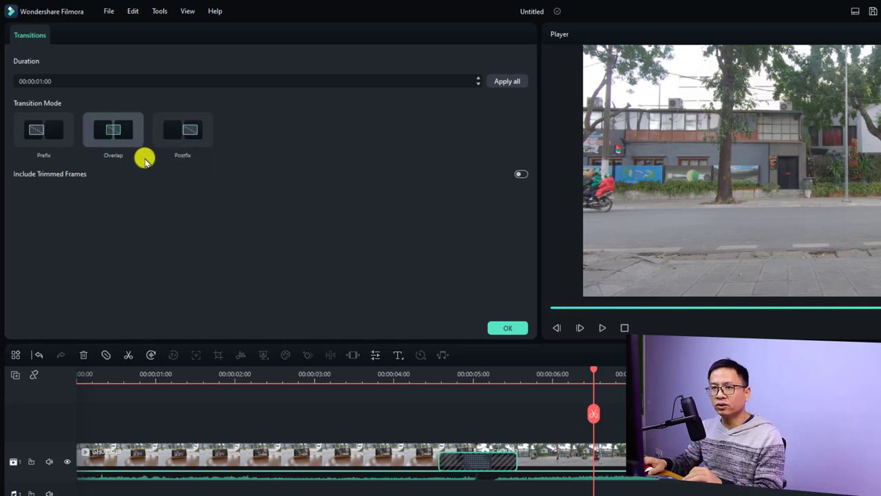
click(507, 328)
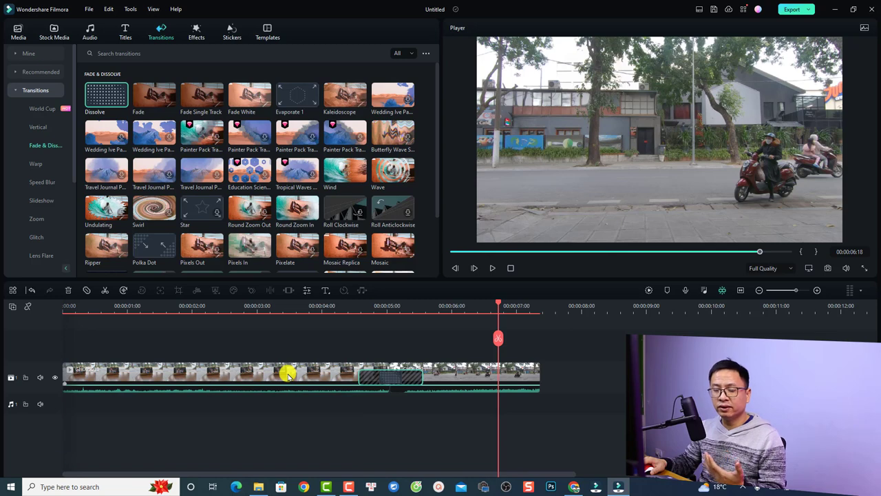
- Move the playhead to 00:00:00:11 and open the titles library
click(96, 308)
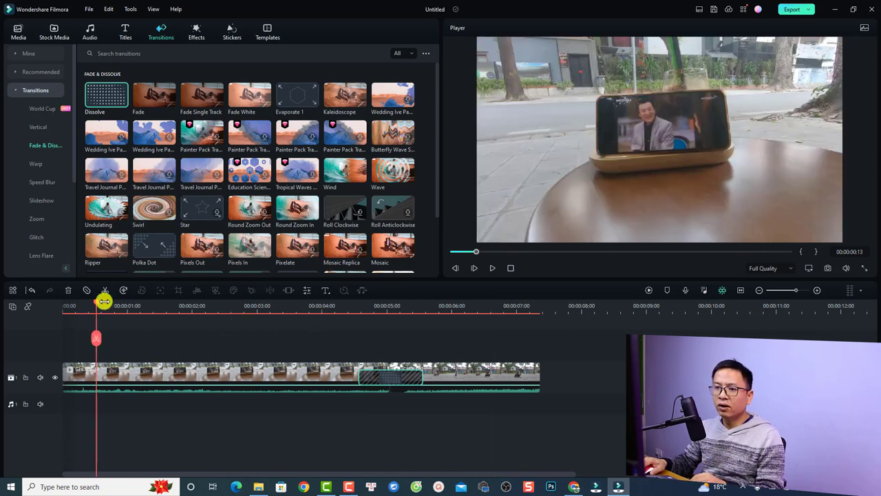
drag(96, 305, 91, 307)
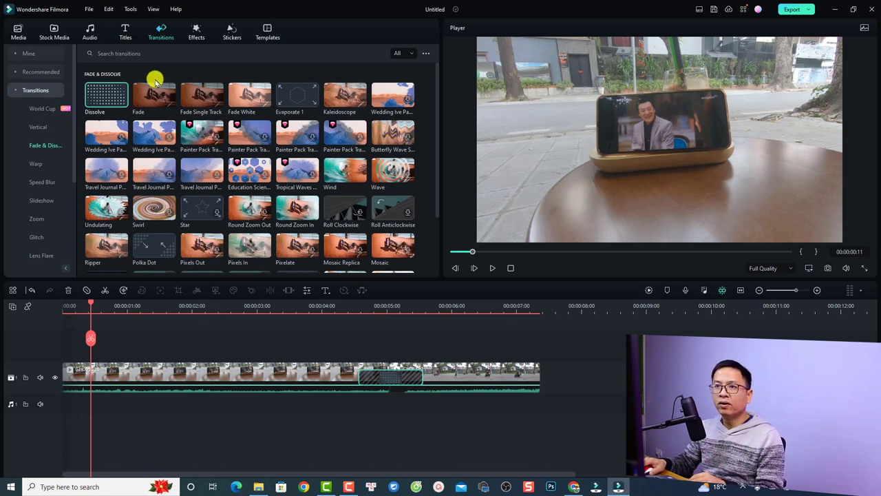
click(125, 34)
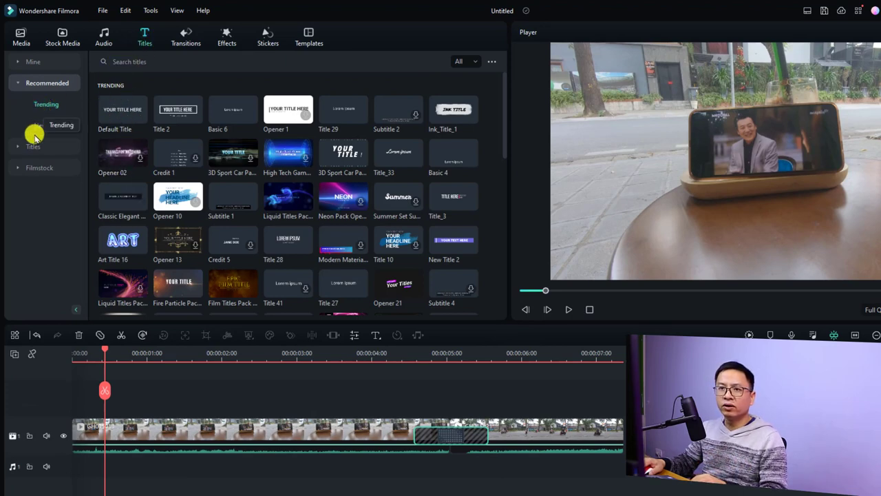
- Examine the title categories, including World Cup, Plain Text, WordArt, 3D Titles, Openers, Lower Thirds, Subtitles and Chapter
click(15, 147)
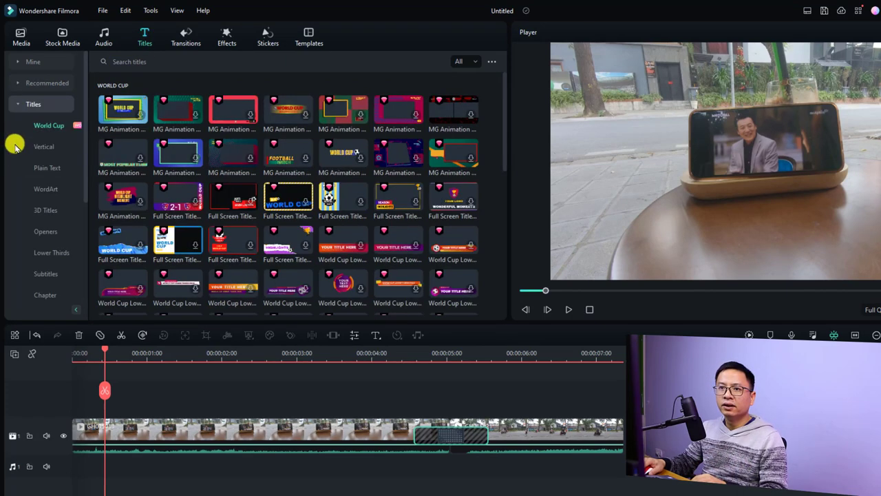
click(44, 168)
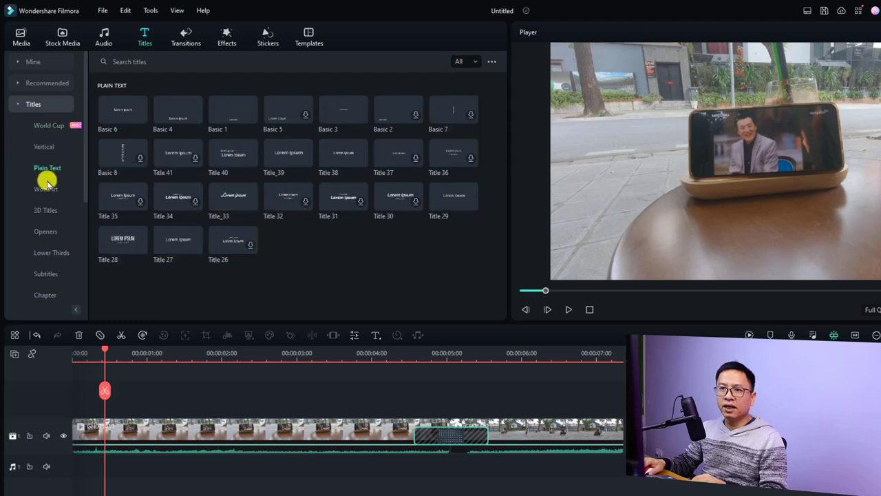
click(46, 189)
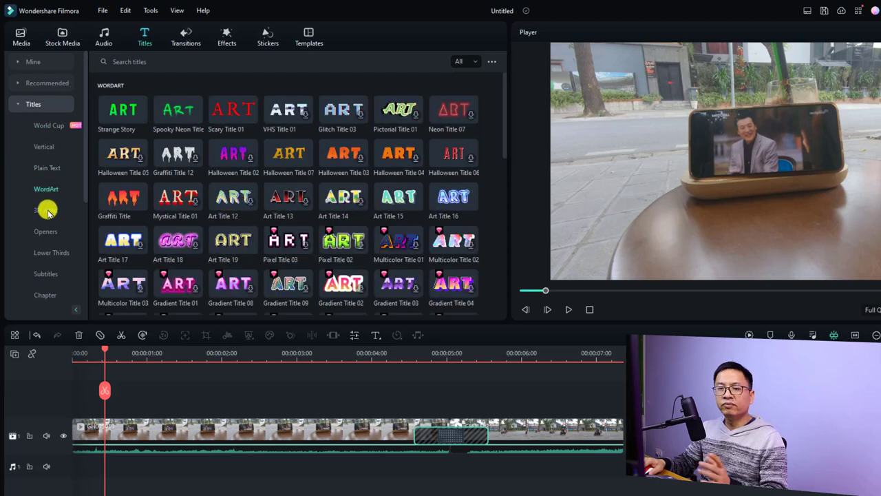
click(47, 210)
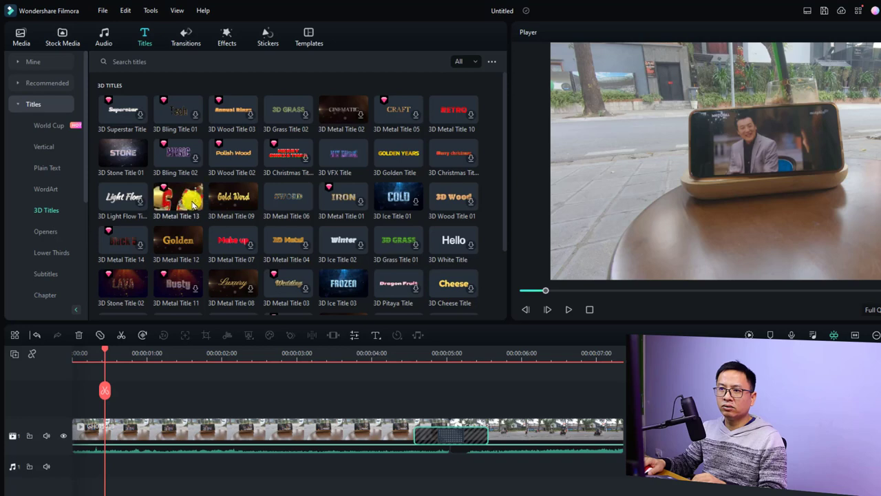
click(50, 233)
click(49, 254)
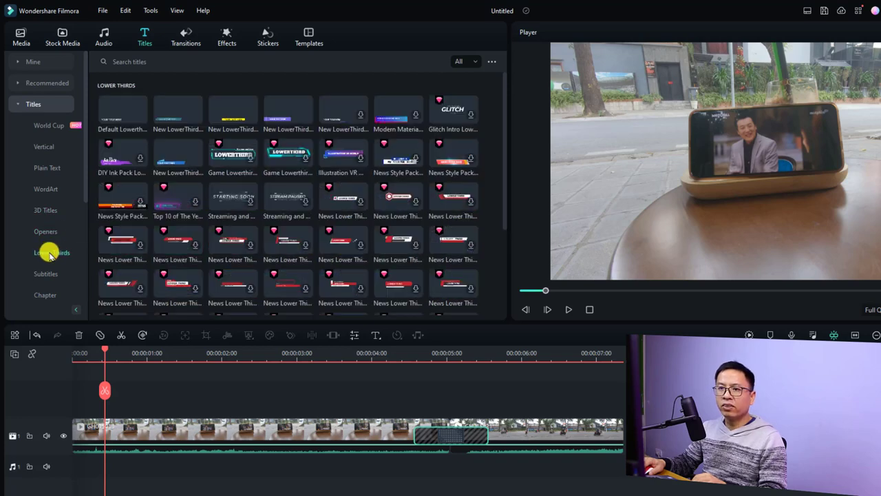
click(45, 273)
click(47, 294)
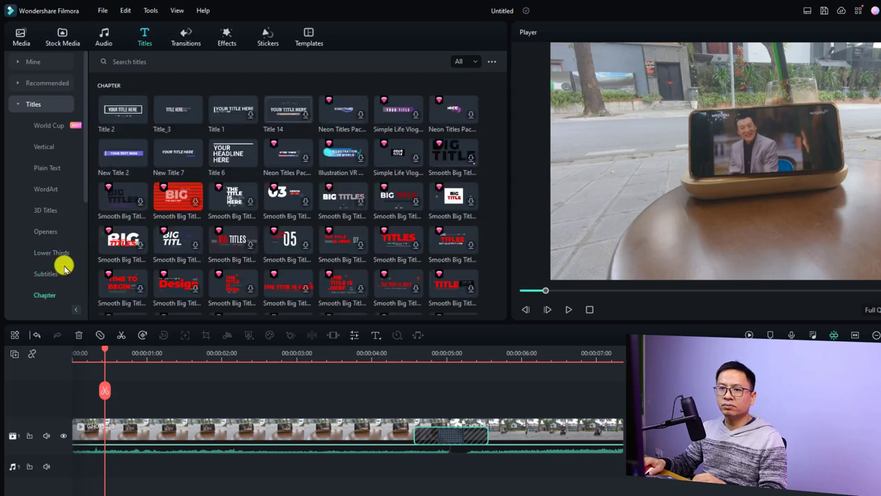
scroll(62, 262, down, 3)
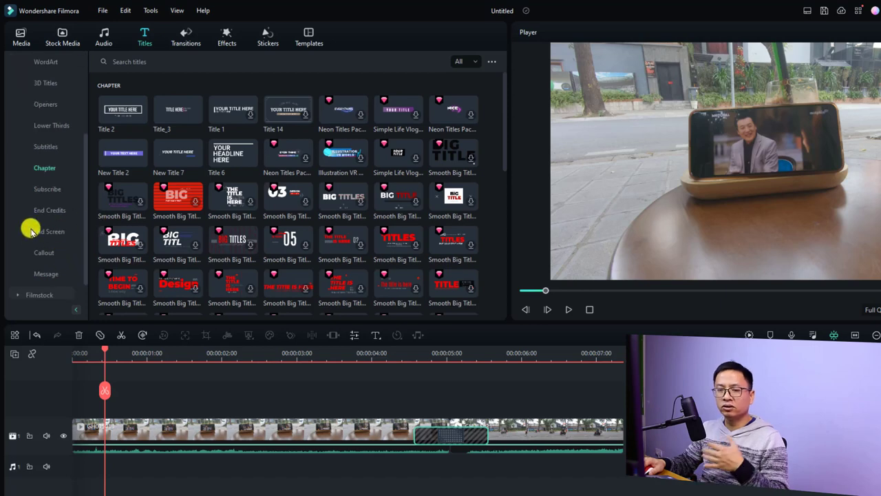
scroll(43, 269, up, 3)
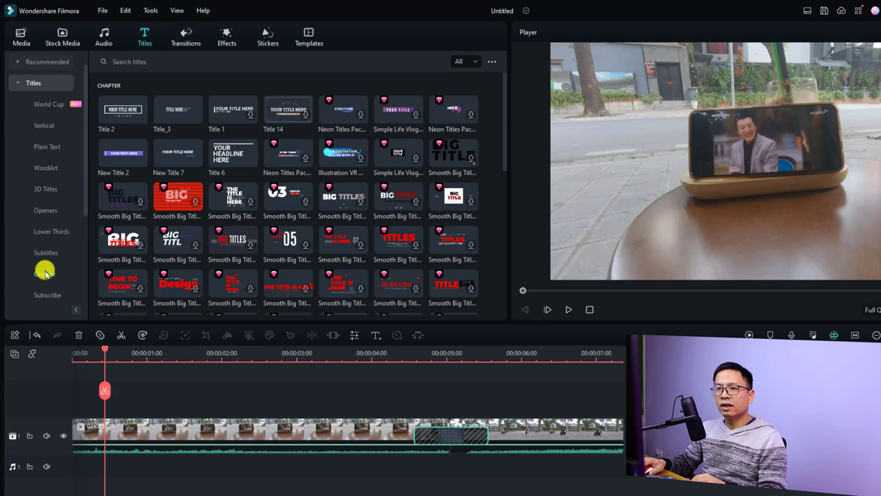
- Add 3D Metal Title 04 on a new track above the video, starting at 00:00:00:11, and play it back
click(45, 189)
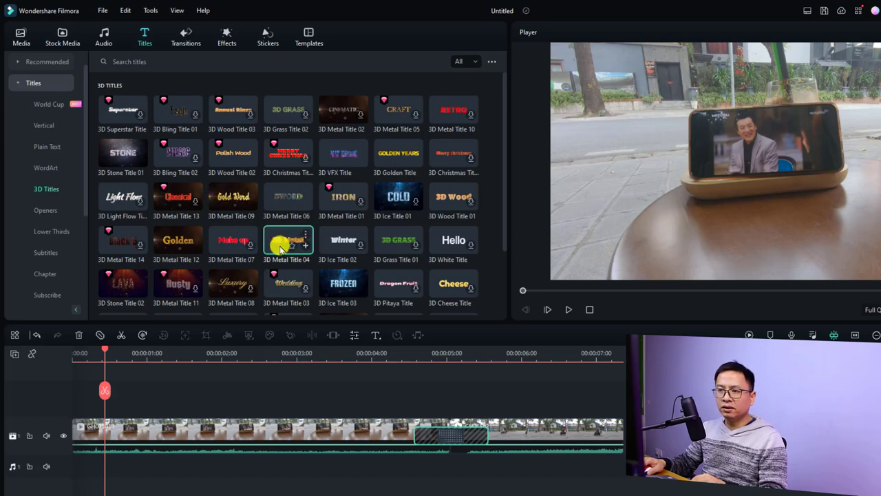
drag(280, 248, 202, 409)
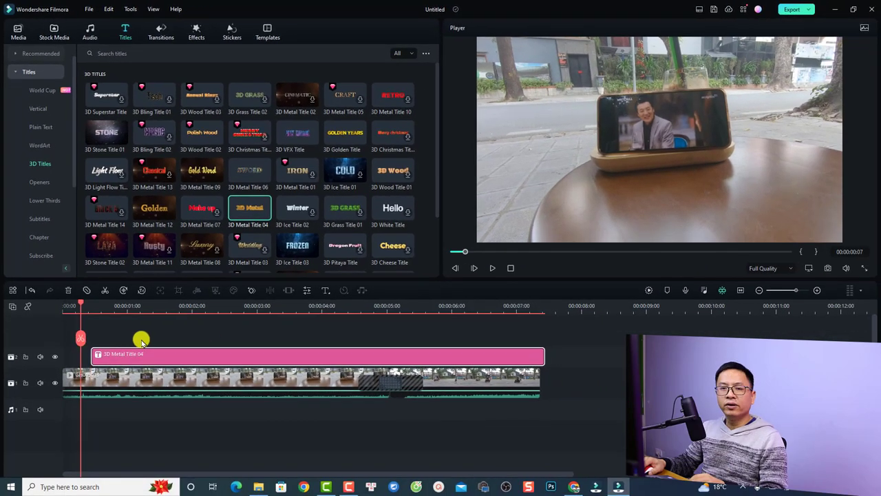
key(space)
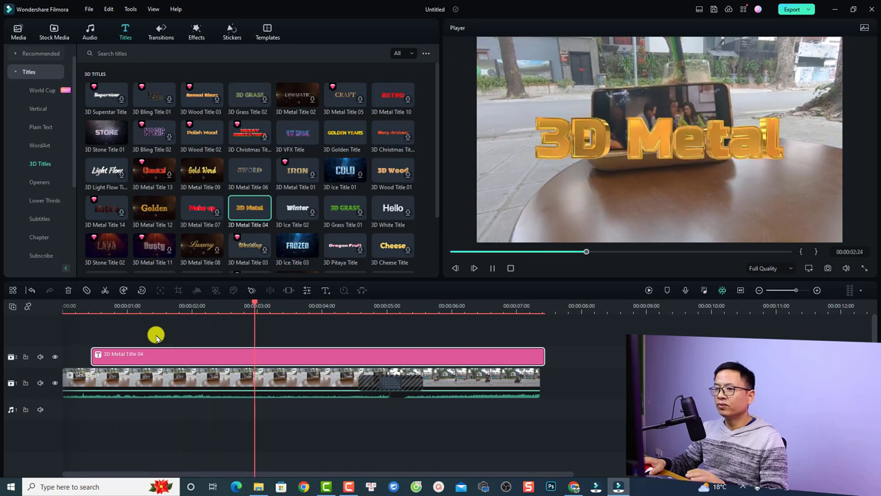
key(space)
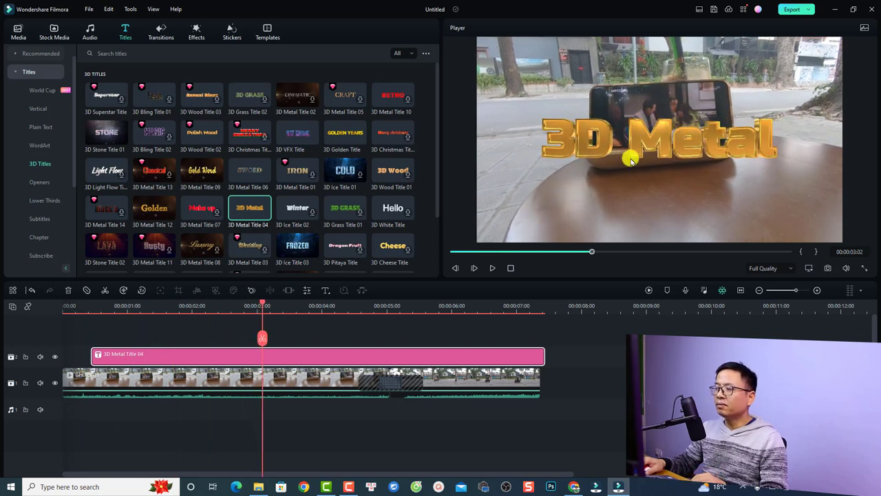
- Replace the text of 3D Metal Title 04 with the presenter's full name
double_click(262, 356)
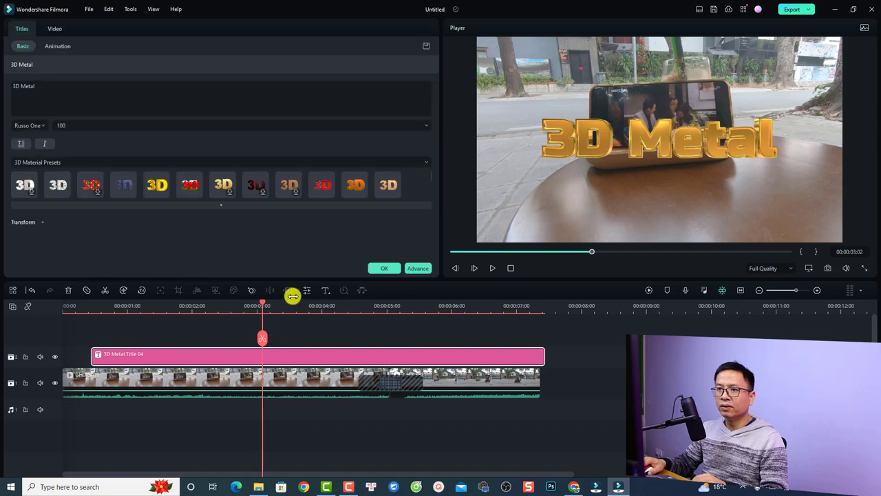
click(53, 99)
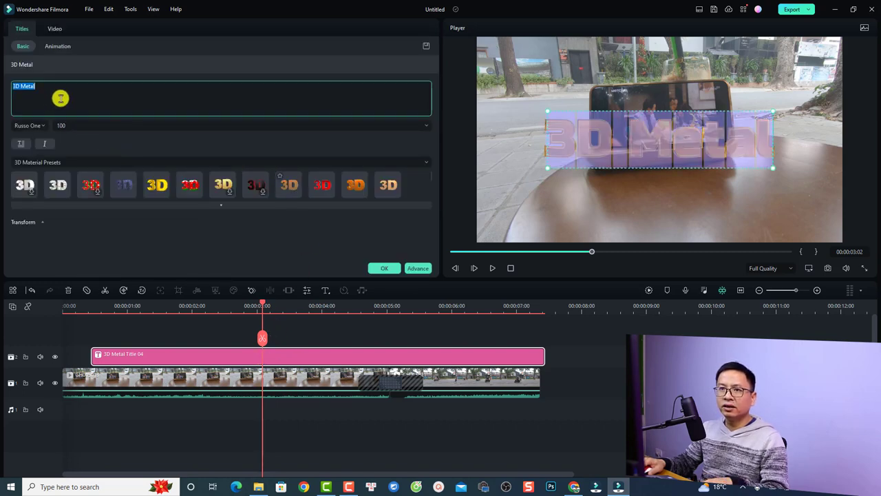
text(Jacky Nguyen)
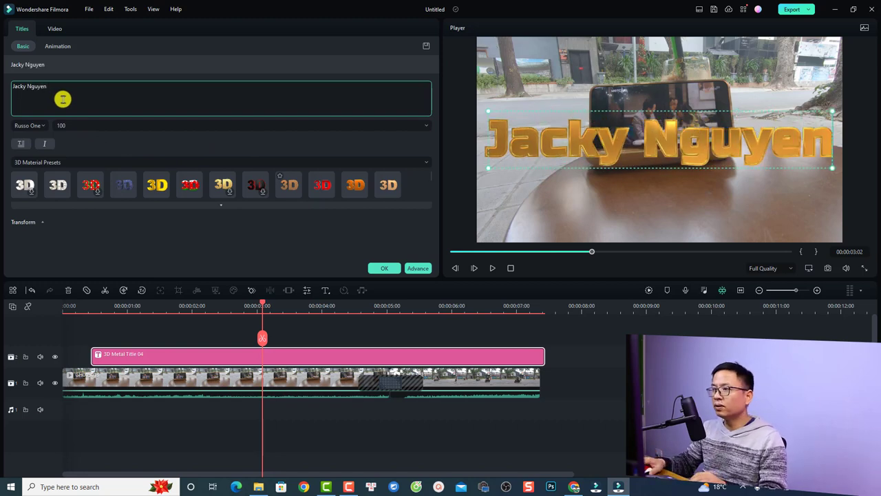
- Set the 3D title's font size to 80 and apply the second, light silver 3D material preset
click(95, 125)
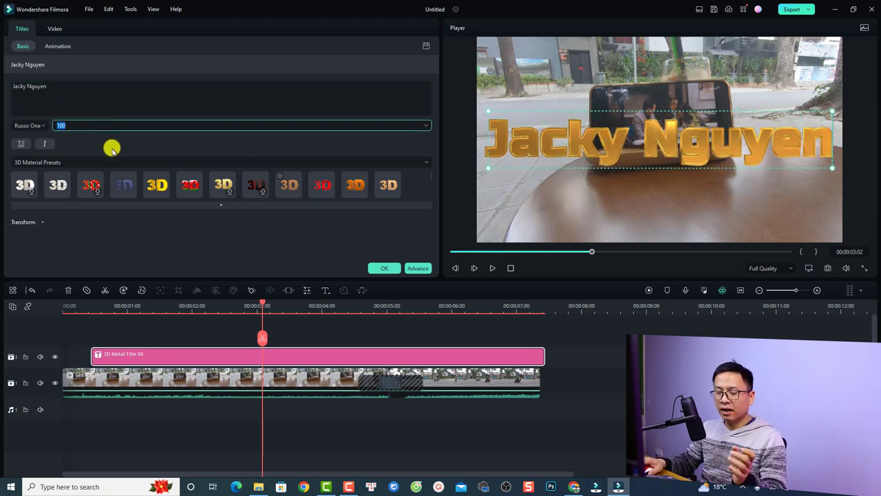
key(Return)
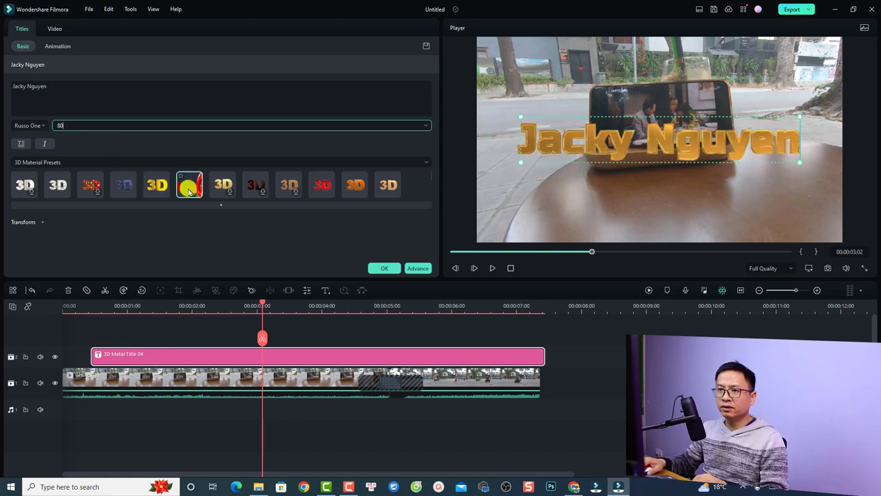
click(54, 193)
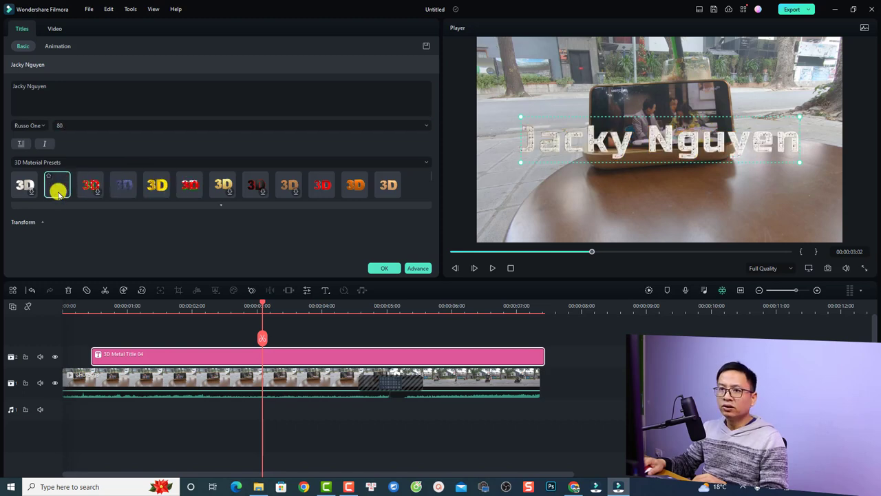
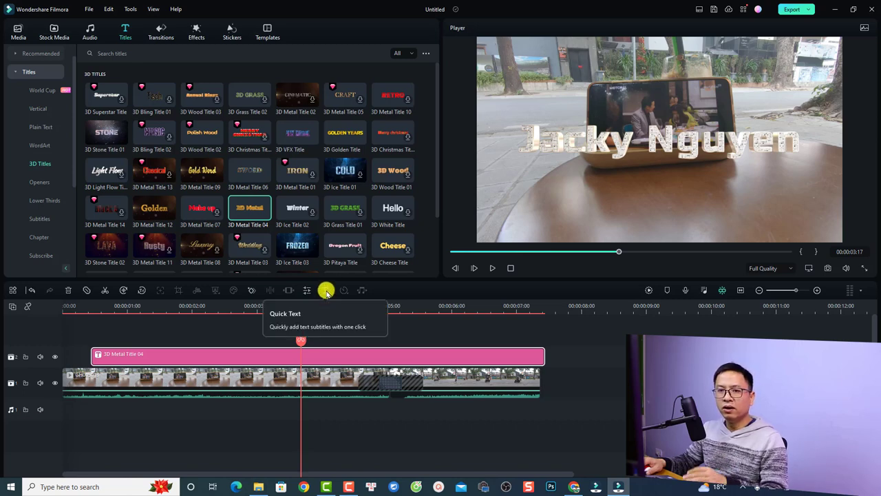
- Add a Quick Text title on a new track at 00:00:03:17 and shift it earlier to end with the last video clip
click(326, 291)
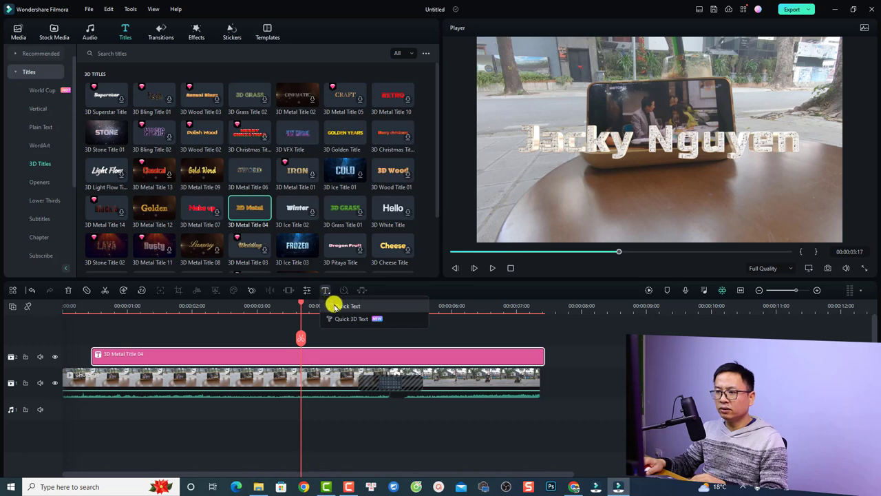
click(338, 306)
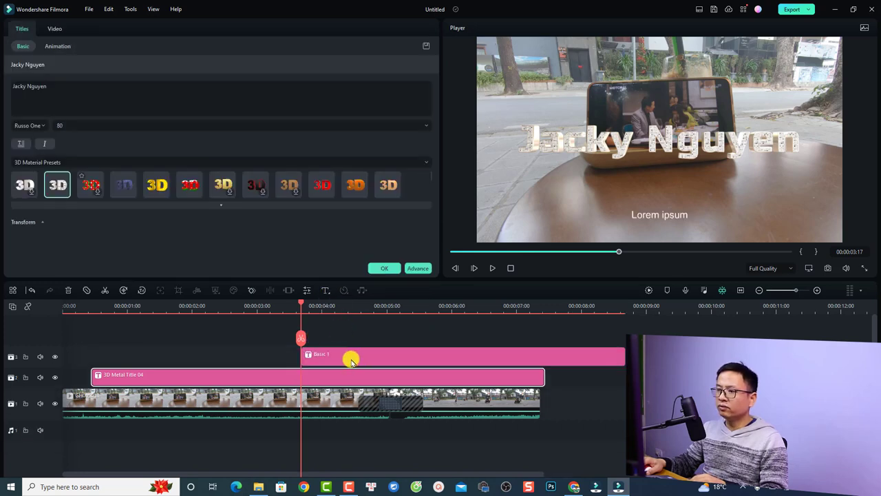
drag(351, 357, 266, 356)
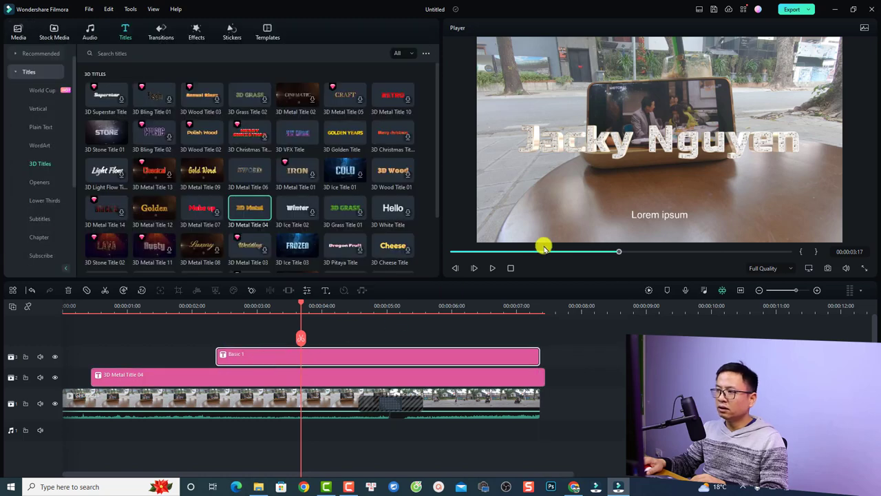
- Replace the placeholder text of the Basic 1 title with the presenter's full name
double_click(365, 354)
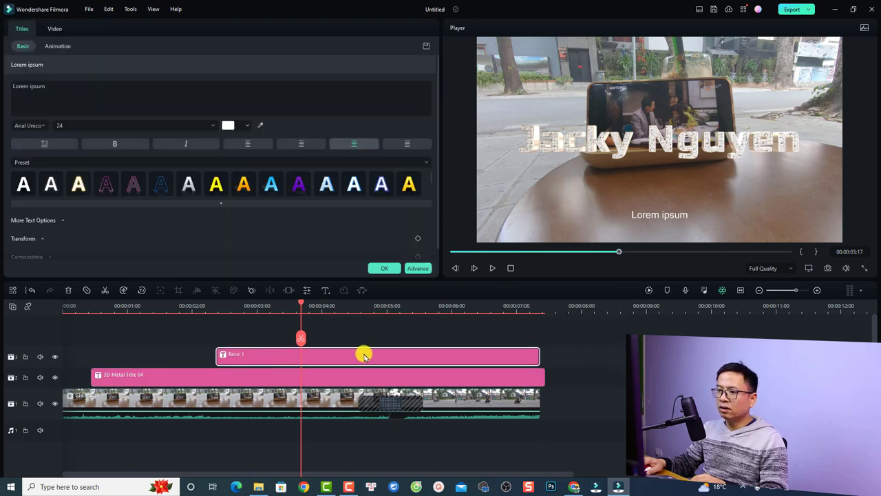
click(79, 102)
text(Ja)
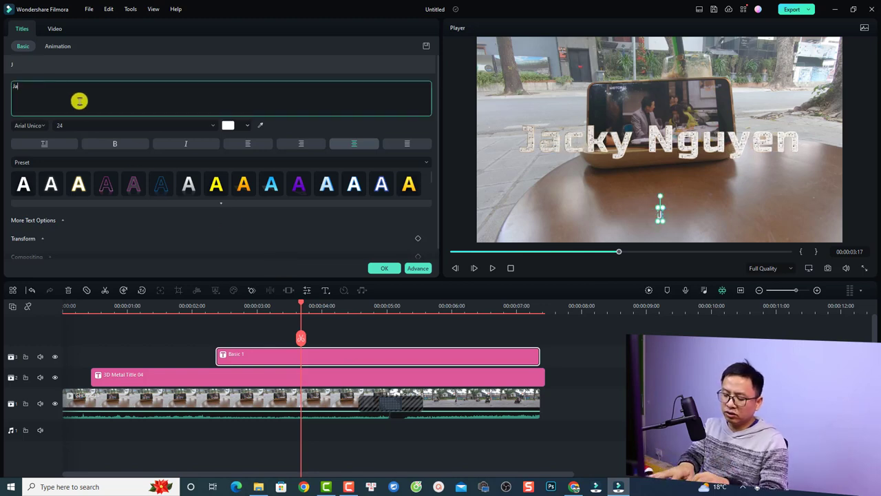
text(cky Nguyen)
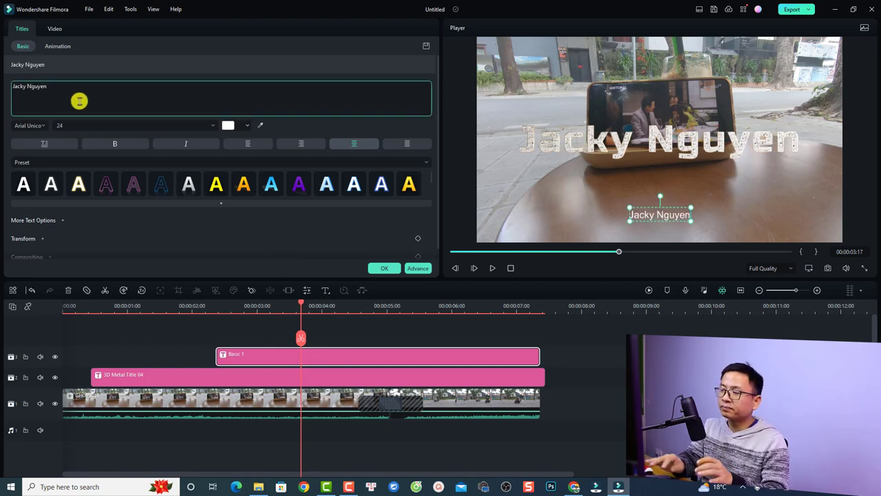
- Set the Basic 1 title's font to Arizonia Regular and its size to 60
click(35, 124)
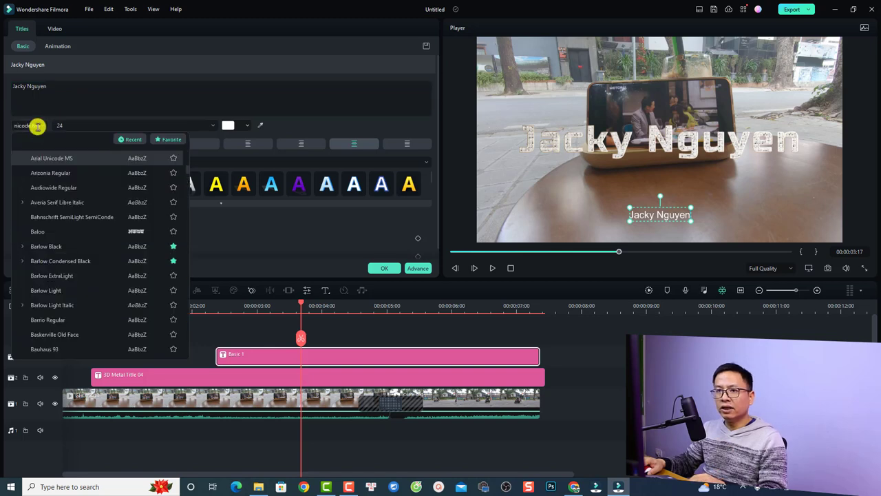
click(35, 173)
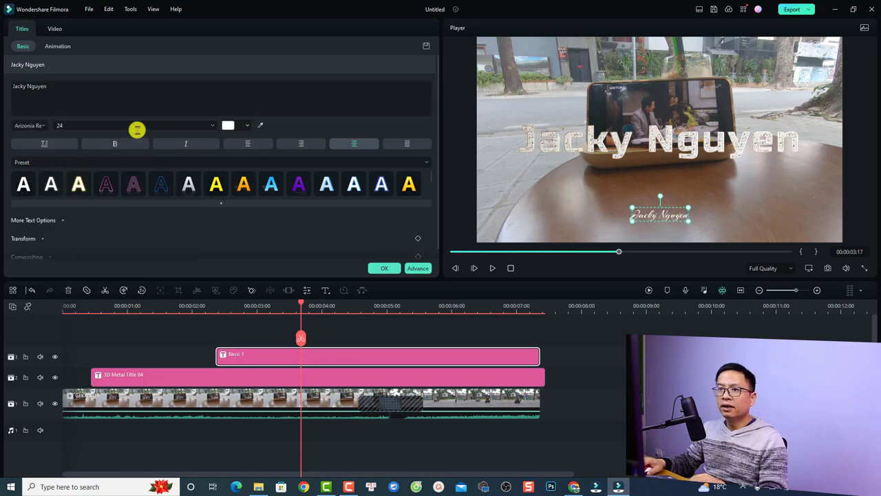
click(133, 124)
text(60)
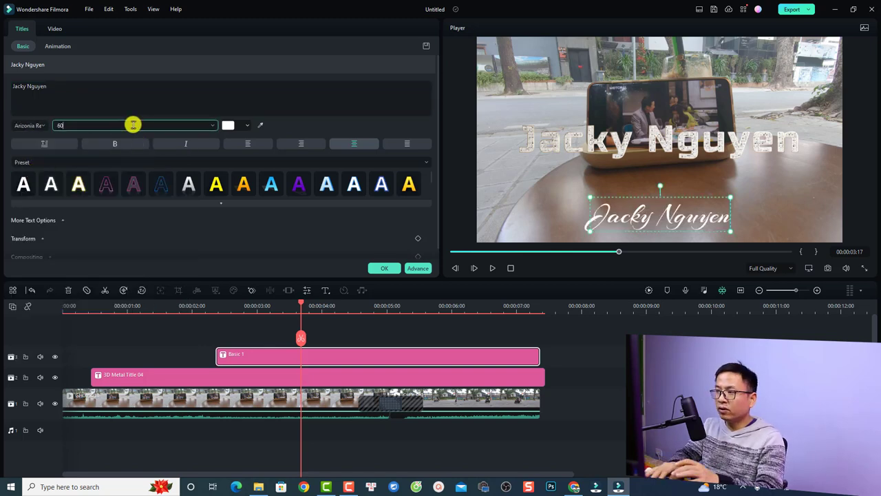
- Apply the eighth WordArt style, pale yellow with a dark outline, to the Basic 1 title
click(390, 162)
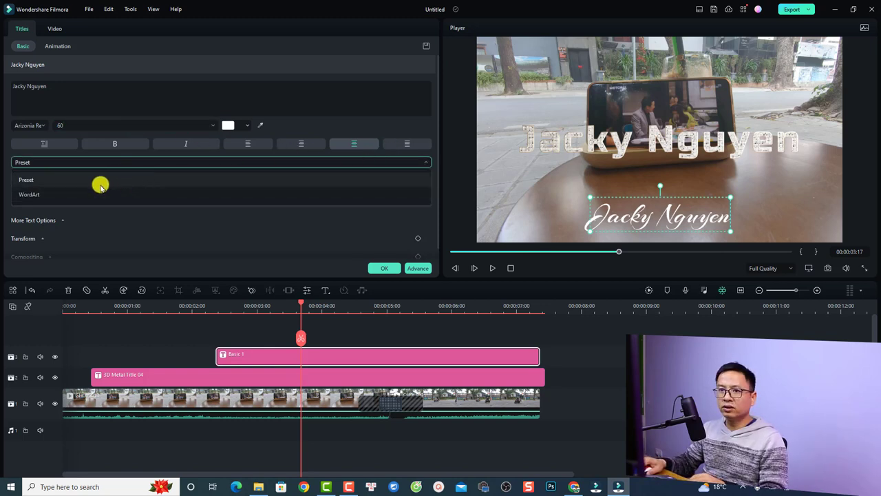
click(52, 195)
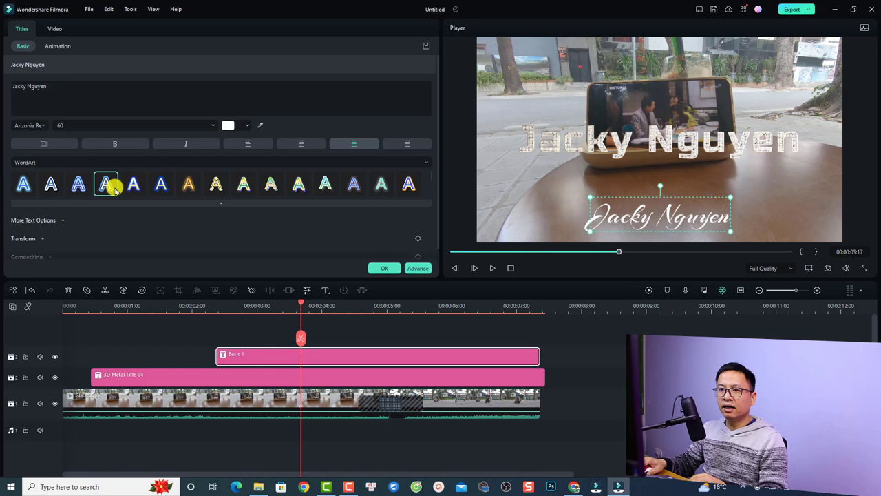
click(214, 183)
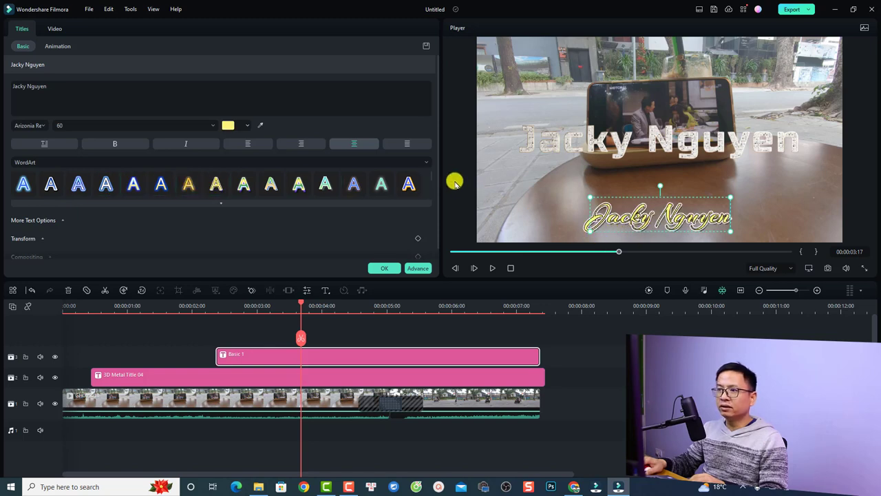
- In the advanced text editor, apply the Random animation to the Basic 1 title and preview it from near the start
click(417, 269)
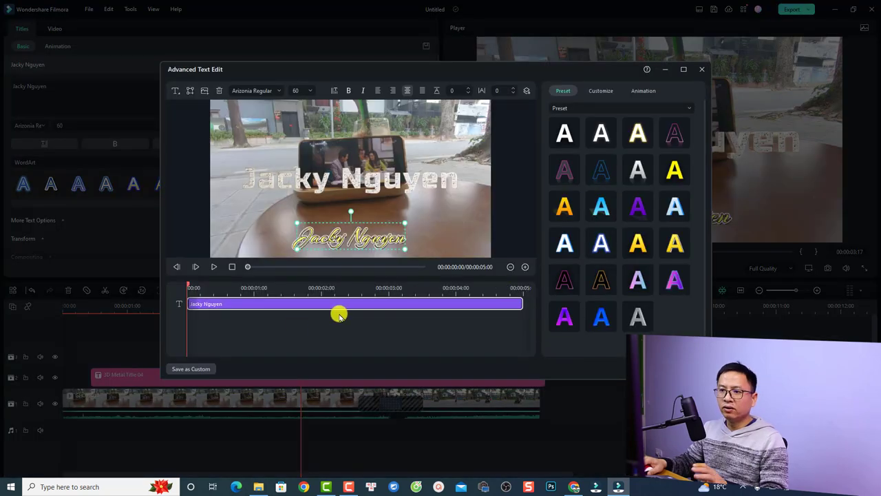
key(space)
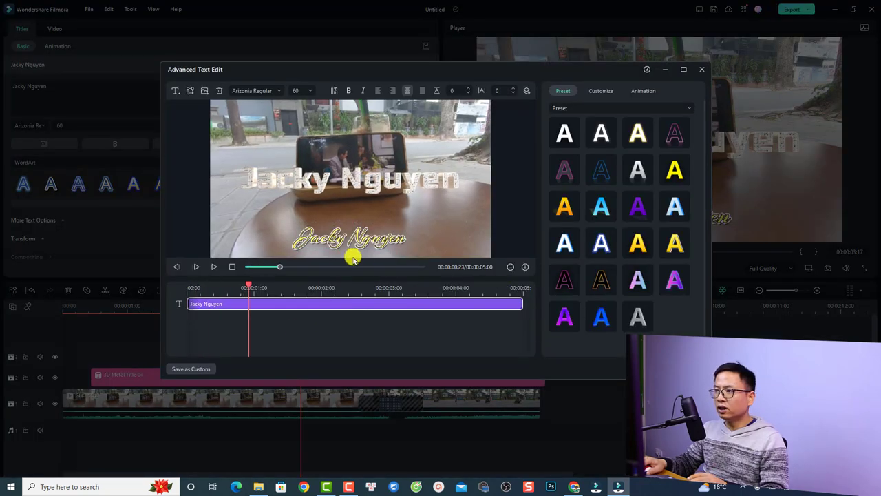
click(638, 98)
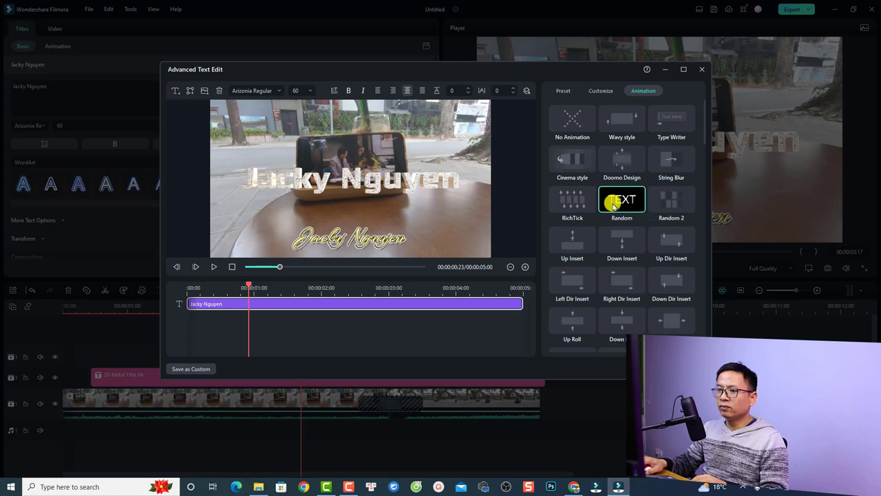
click(615, 204)
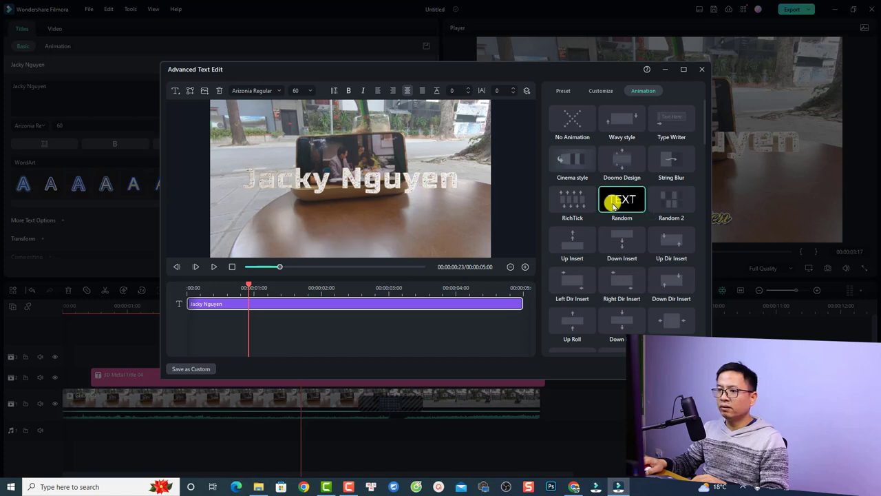
click(197, 288)
key(space)
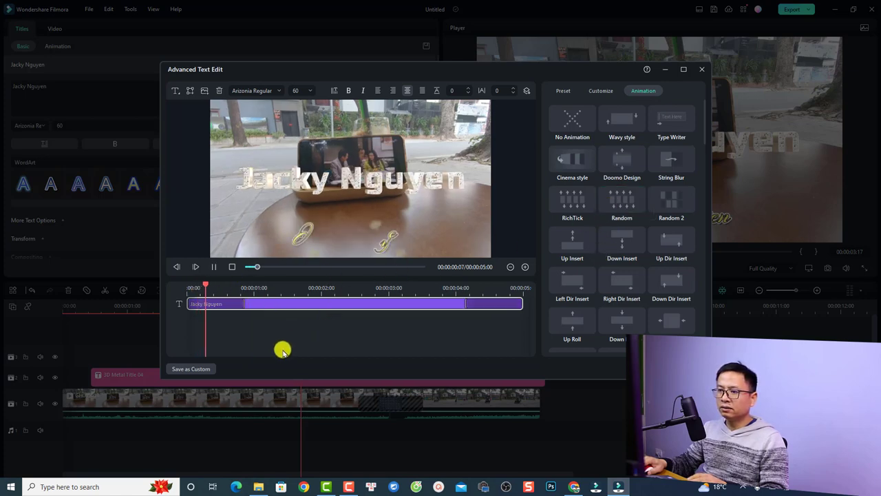
key(space)
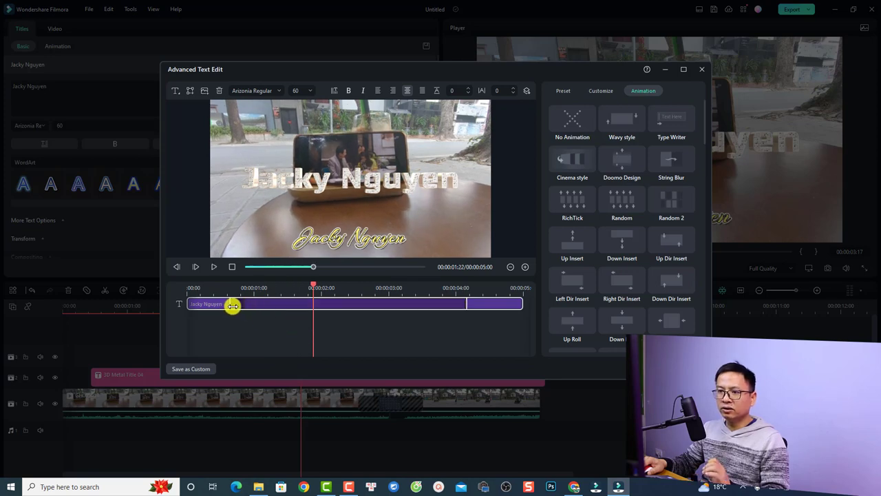
- Adjust the title's opening animation to about 0.9 seconds, apply the advanced edits, and play the timeline back from 00:00:00:02
drag(227, 306, 247, 309)
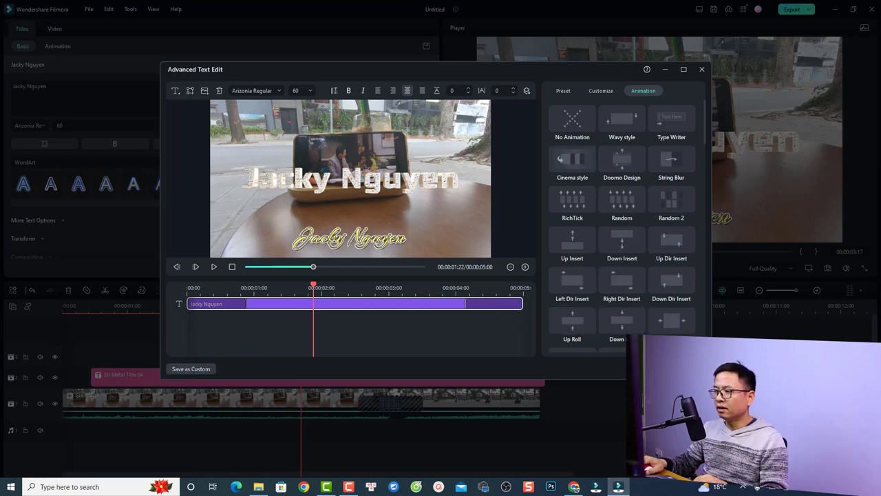
click(650, 369)
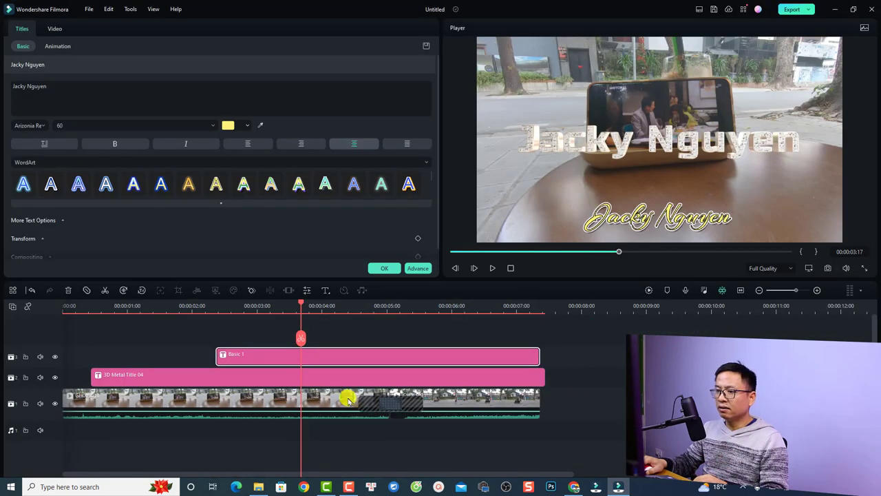
click(67, 307)
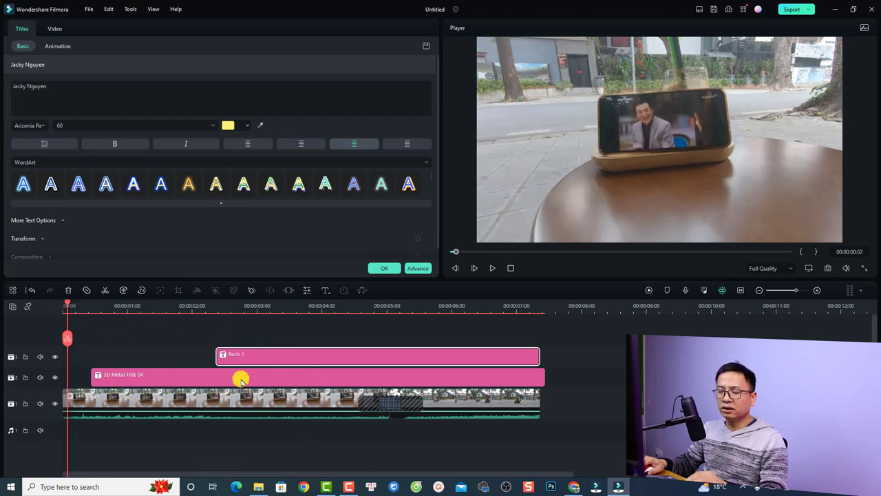
key(space)
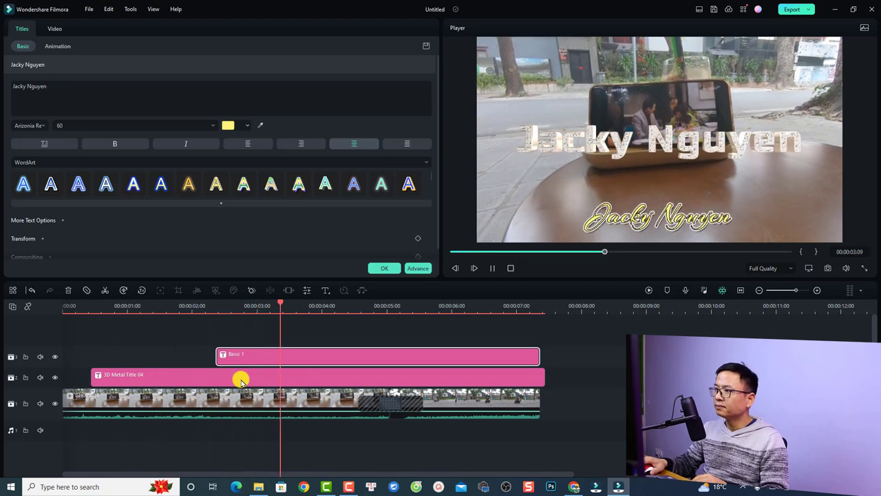
key(space)
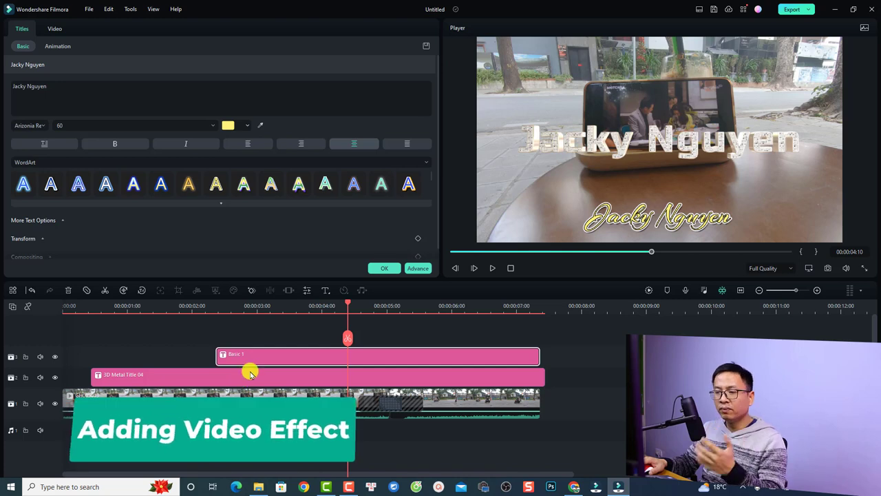
click(387, 269)
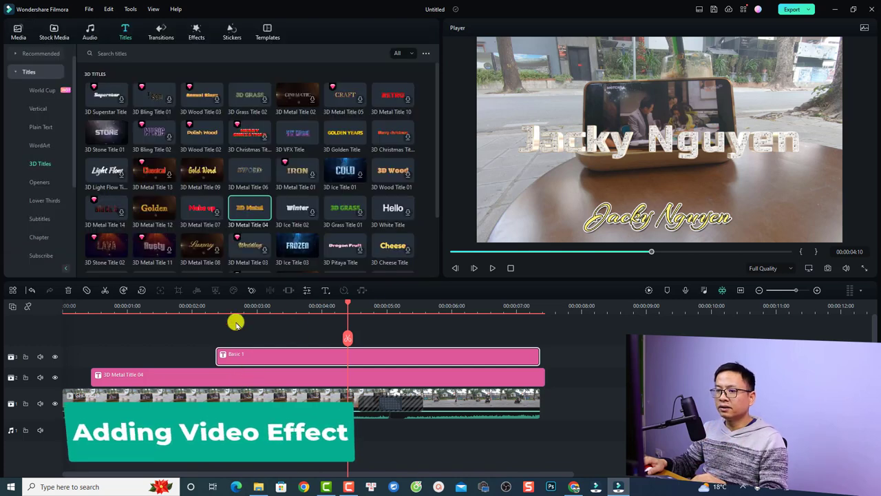
- Play the first video clip from 00:00:00:04 and hide both title tracks
click(73, 309)
click(99, 403)
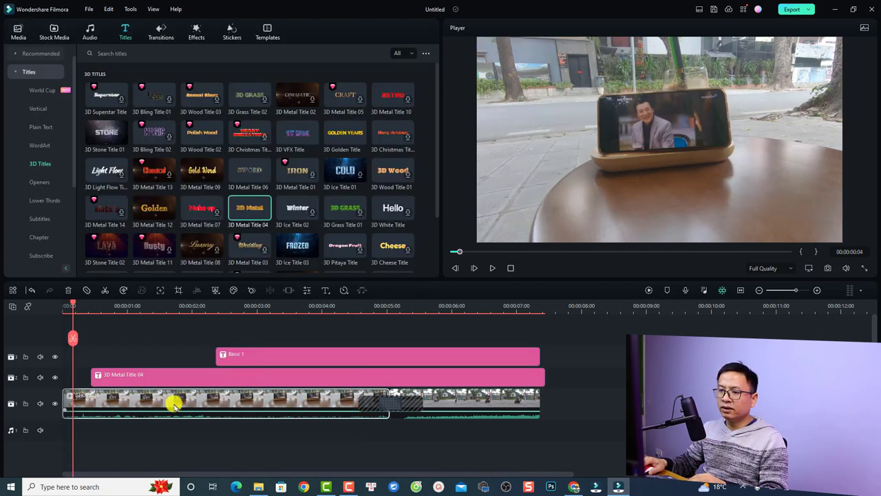
key(space)
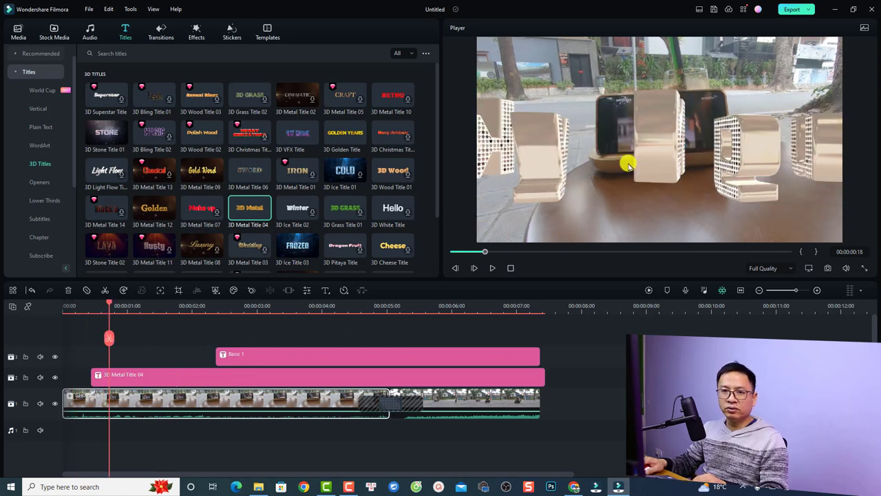
click(55, 377)
click(55, 357)
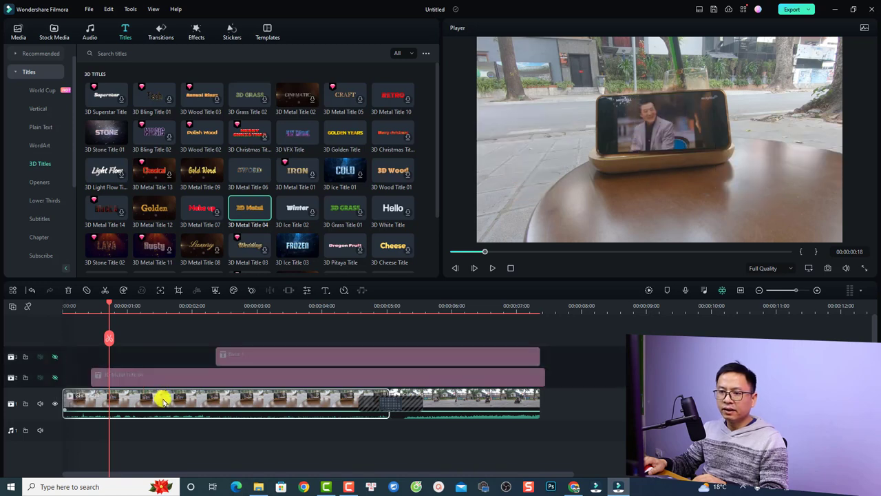
- Search the video effects library for "shake"
click(196, 33)
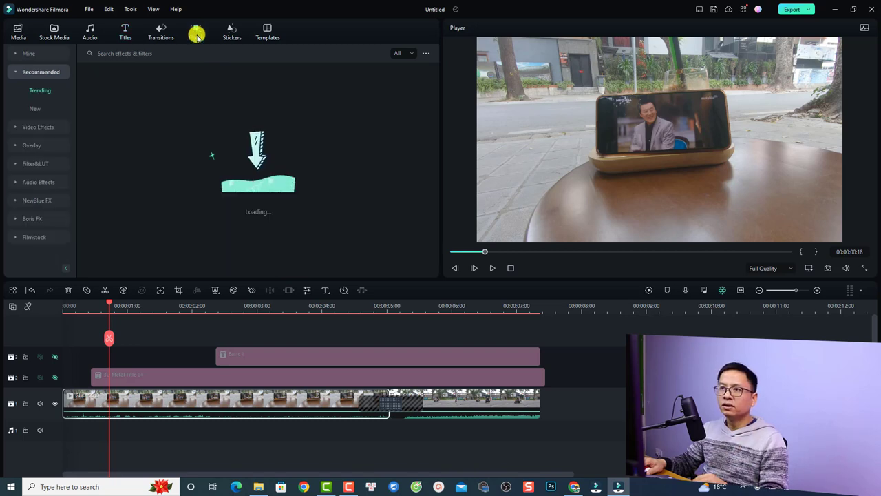
click(15, 127)
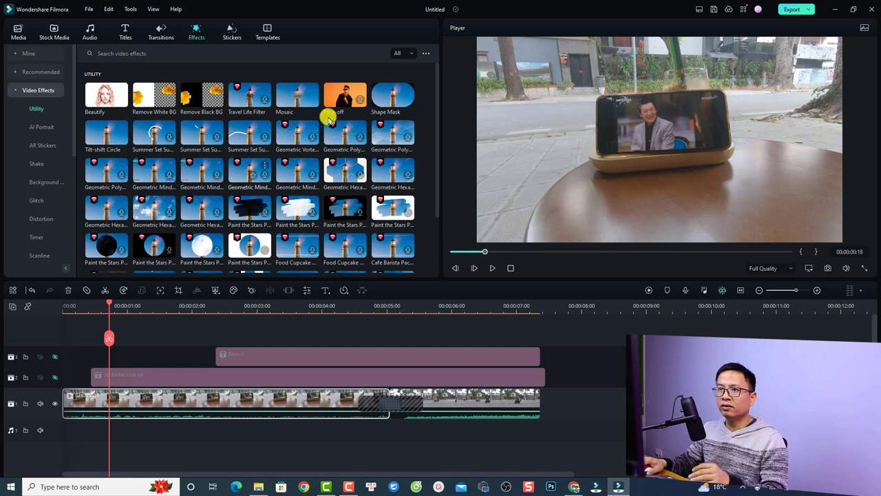
click(169, 54)
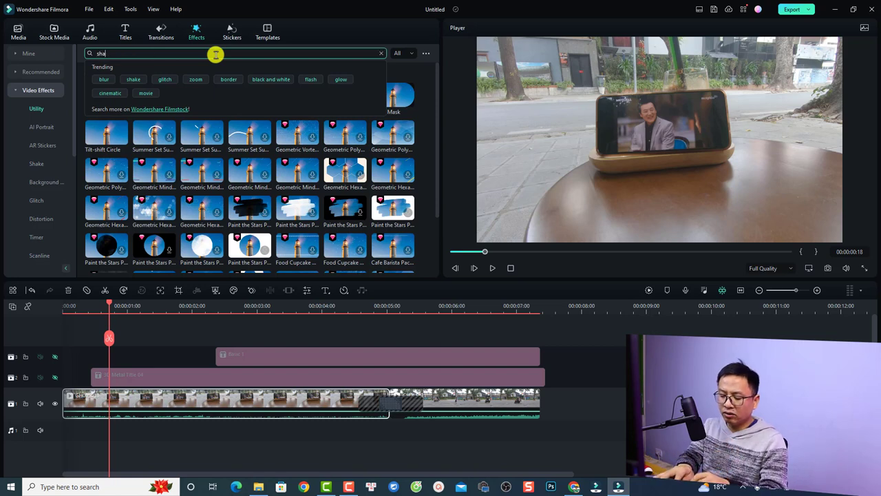
key(Return)
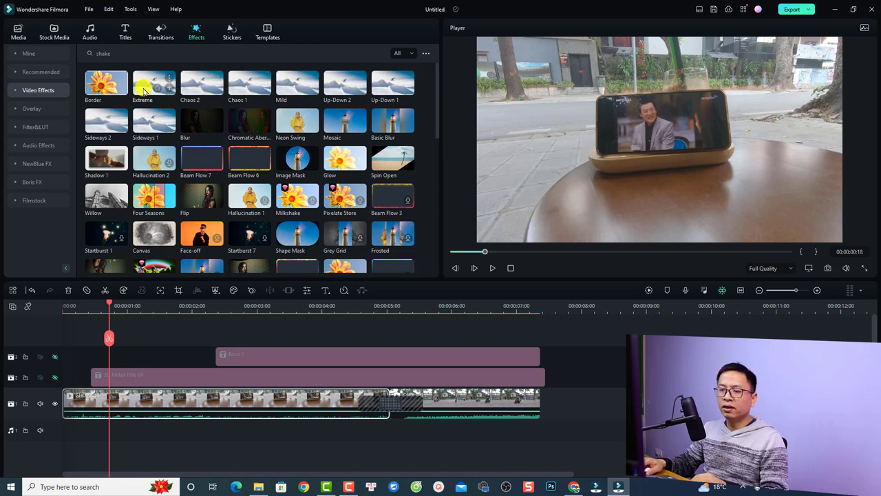
- Add the Extreme effect on a new track above the titles, shift its start to 00:00:00:07, and play it back
drag(144, 89, 94, 342)
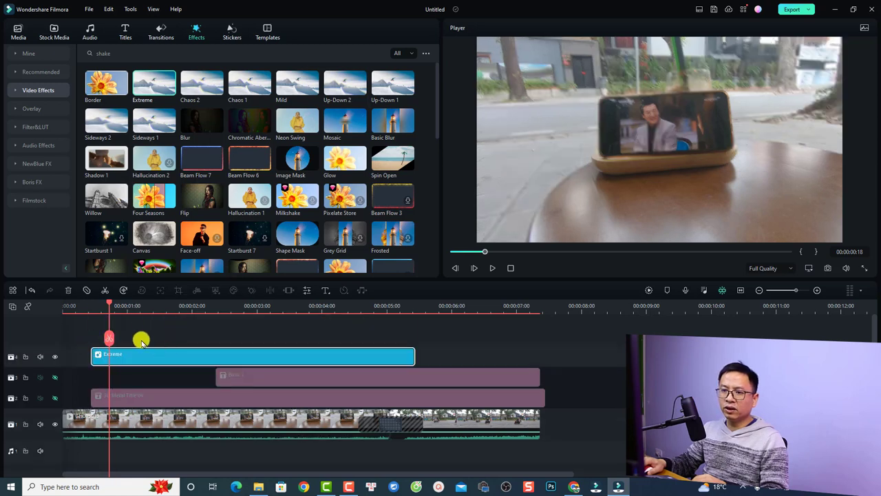
click(81, 305)
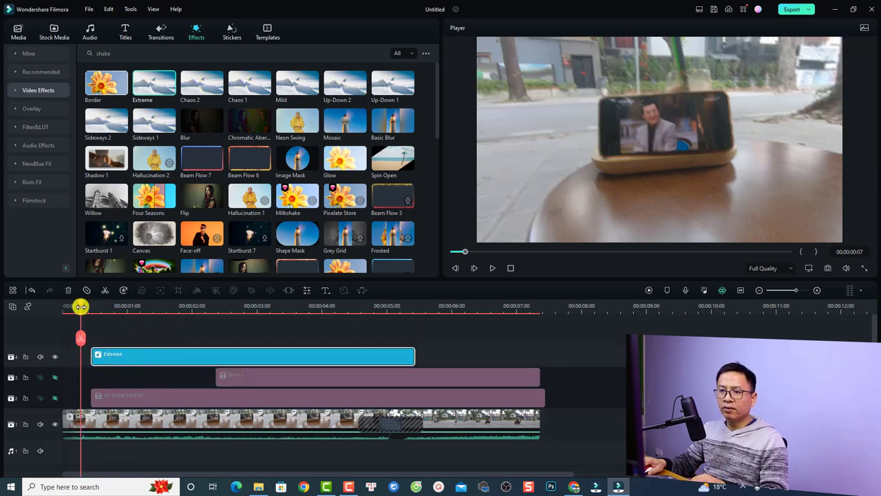
drag(144, 354, 134, 354)
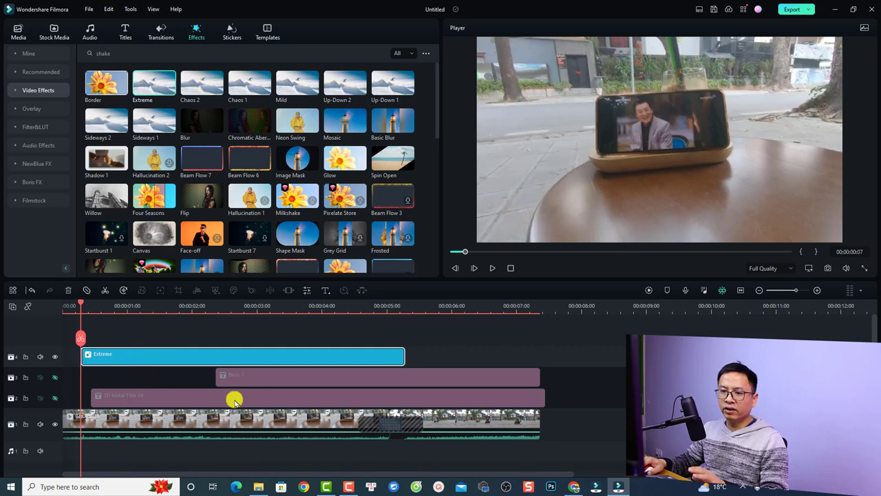
key(space)
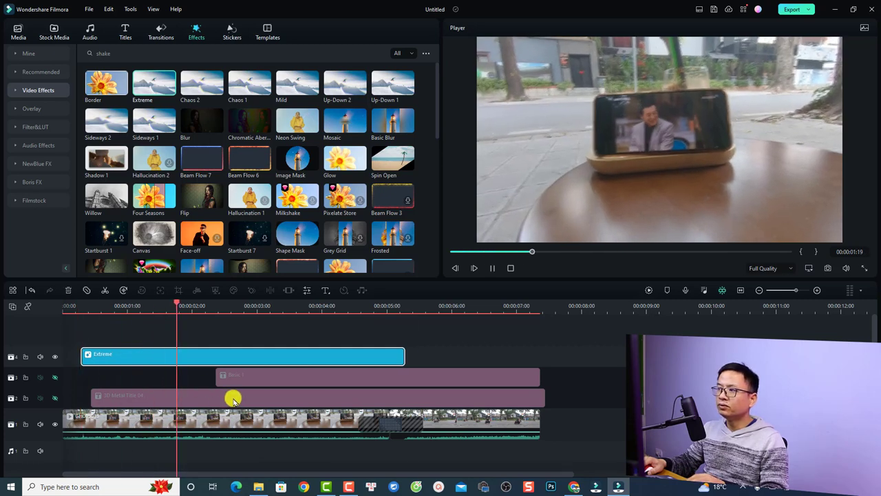
key(space)
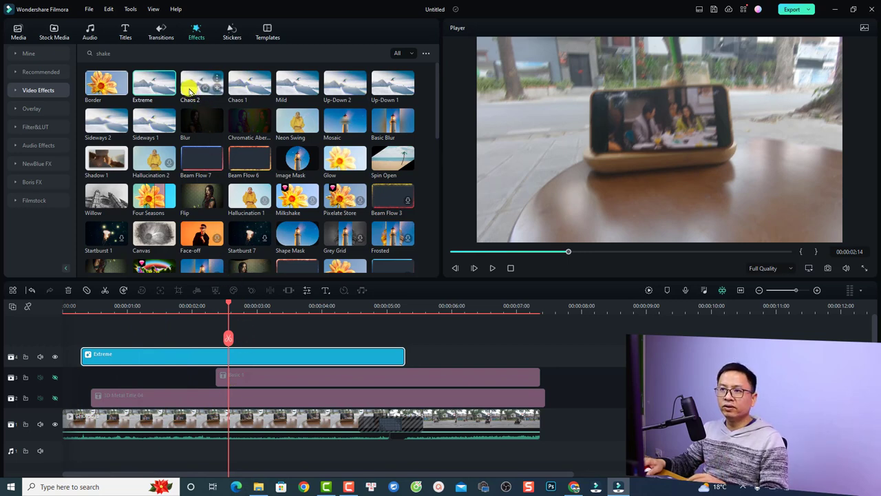
- Apply the Chaos 2 effect directly to the first video clip and hide the Extreme effect's track
drag(192, 91, 151, 431)
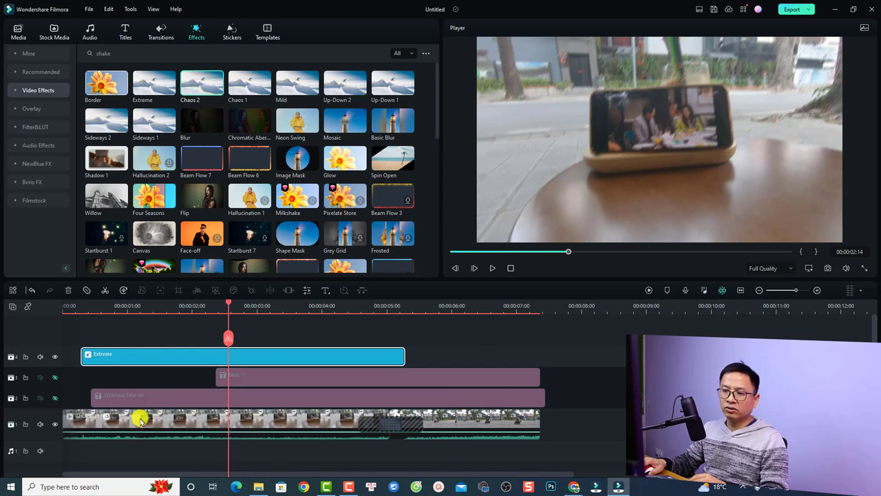
click(54, 356)
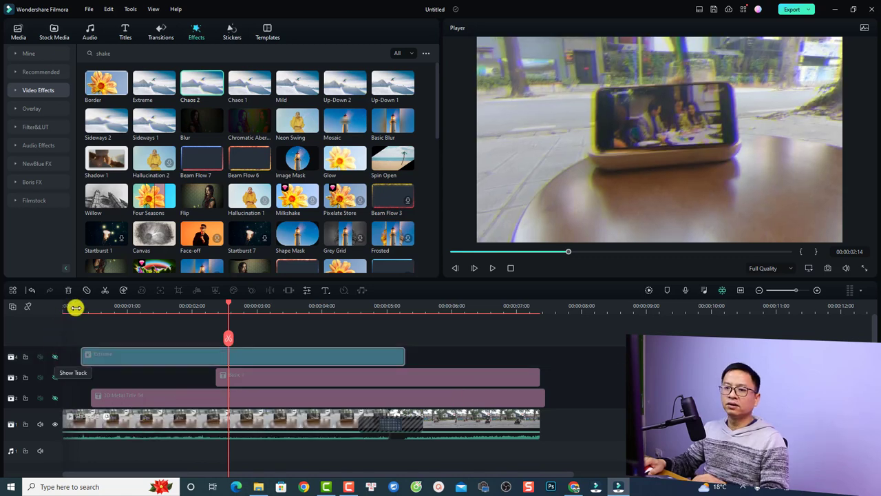
- Play the first clip from 00:00:00:05 to preview the Chaos 2 effect
click(75, 305)
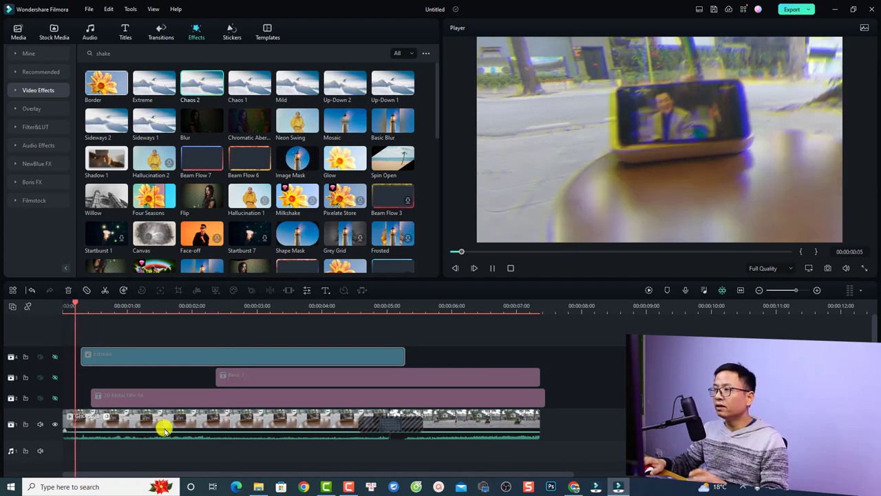
key(space)
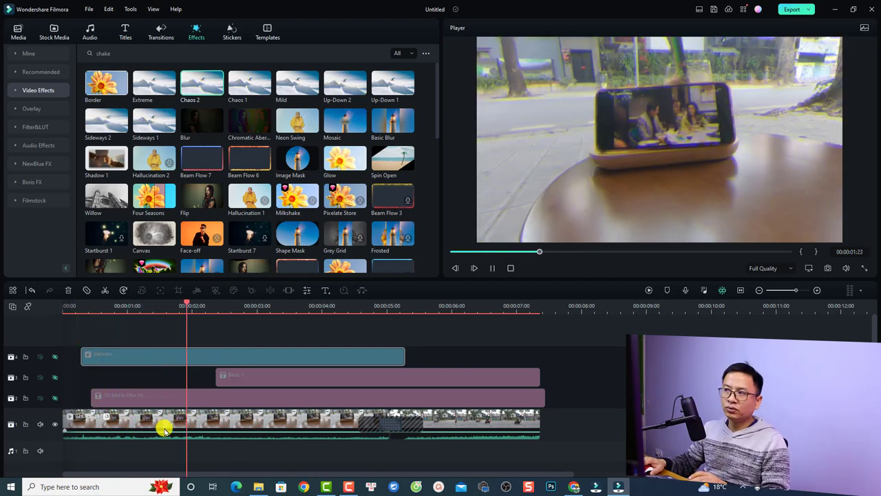
key(space)
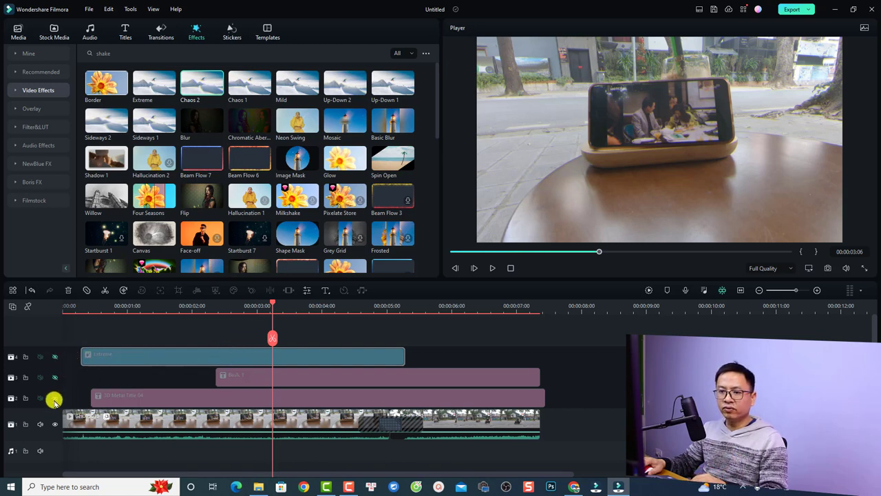
- In the first clip's Chaos 2 settings, set Frequency to 152.1 and slightly raise Position X and Position Y
click(215, 412)
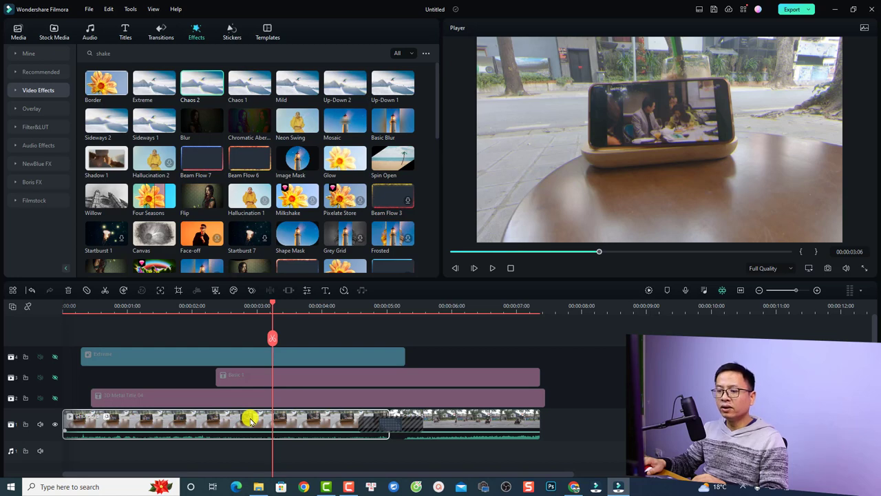
double_click(250, 420)
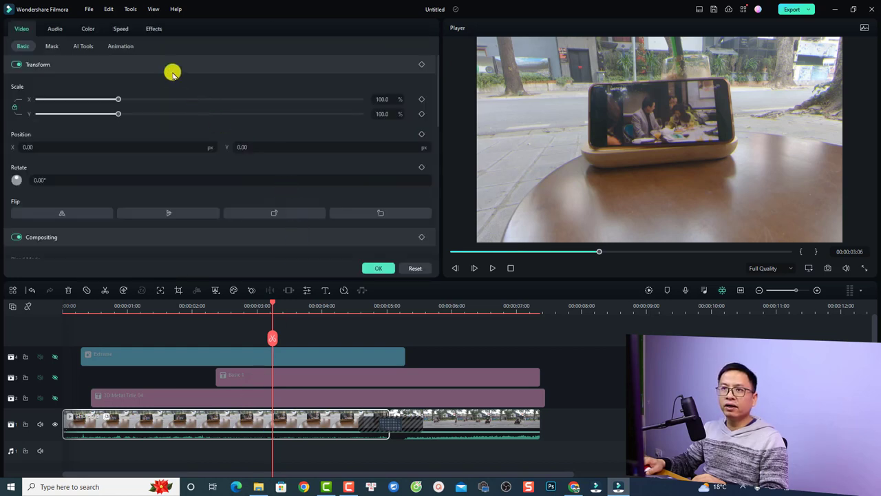
click(148, 29)
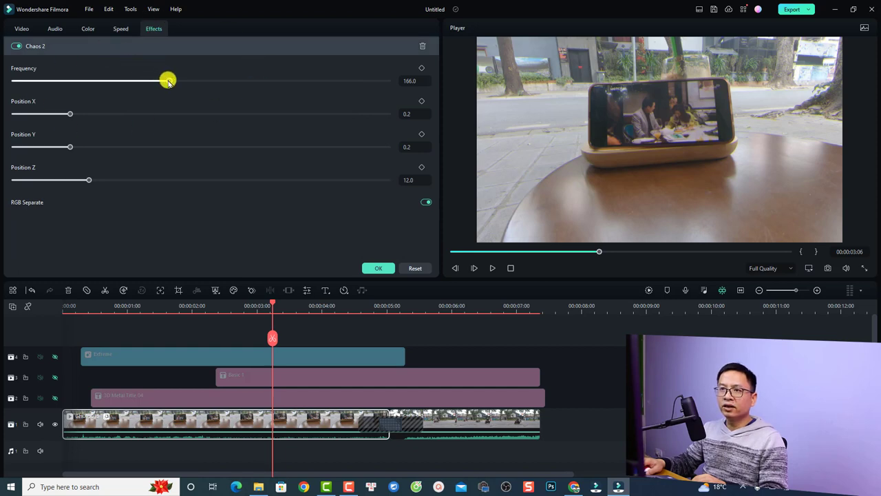
mouse_move(169, 81)
mouse_down()
mouse_move(148, 80)
mouse_move(155, 80)
mouse_up()
drag(69, 114, 84, 114)
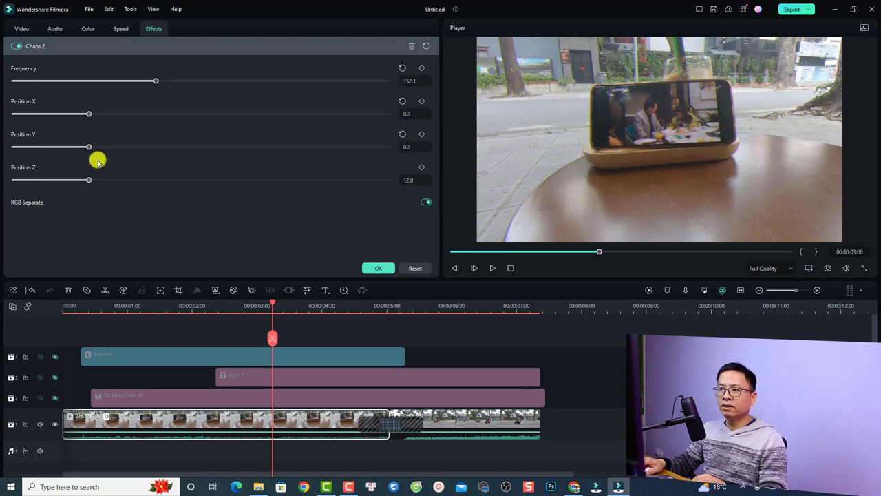
- Keyframe the Chaos 2 Frequency at 00:00:03:06, set it to 0.0 at 00:00:03:23, and play back the result
click(421, 69)
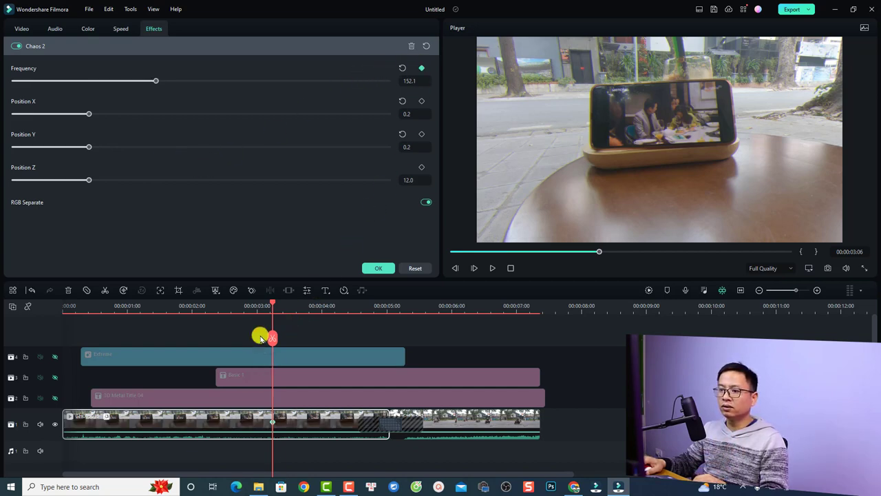
click(316, 310)
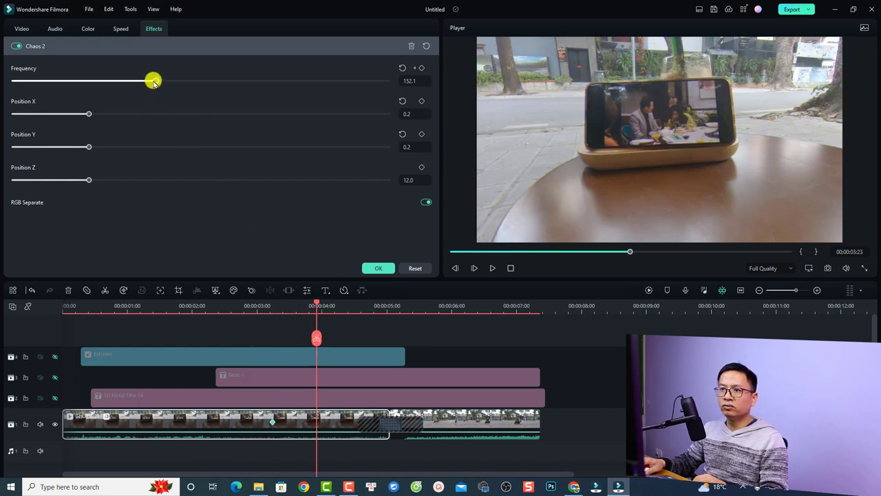
drag(153, 80, 6, 79)
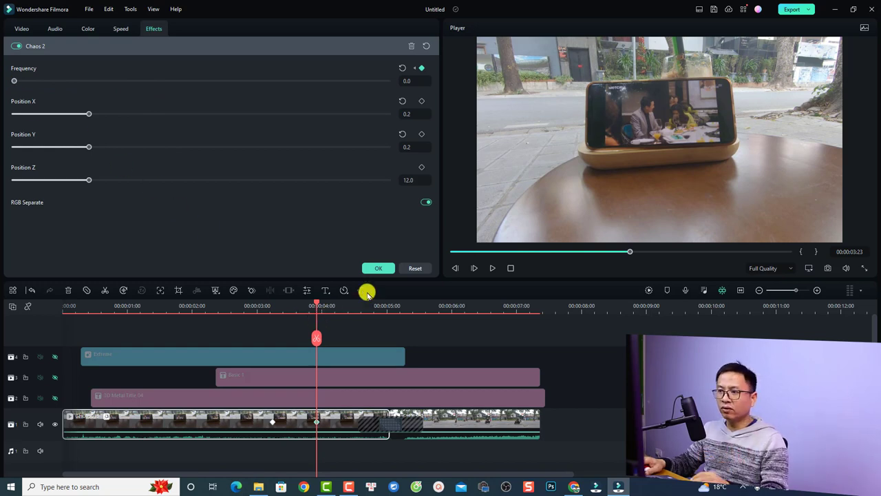
click(378, 268)
click(179, 309)
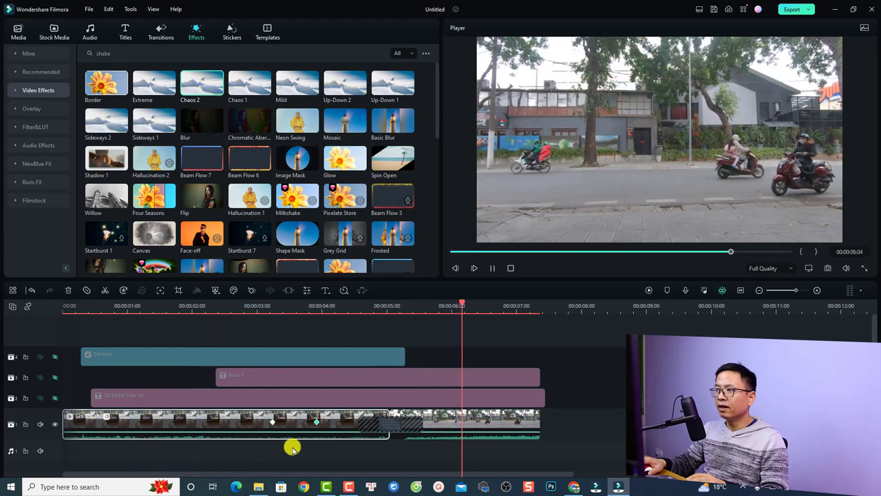
key(space)
- Select the second video clip and search the video effects library for "black"
click(466, 424)
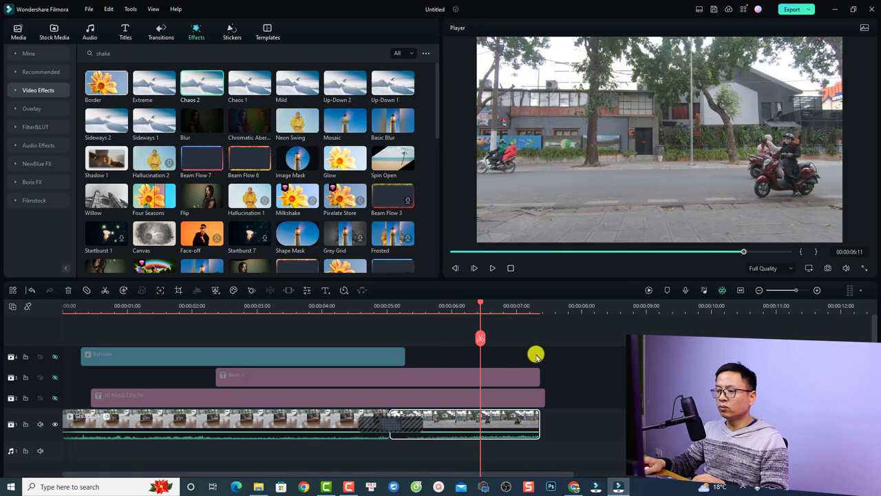
click(134, 52)
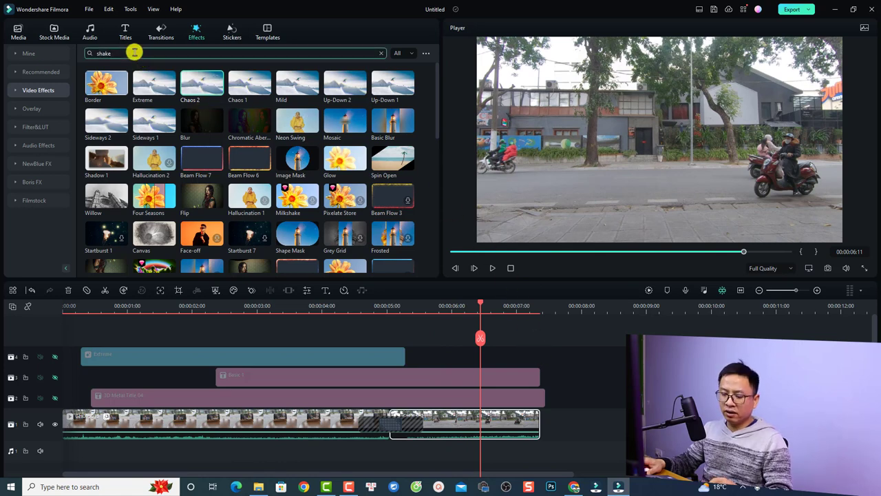
double_click(134, 52)
text(blu)
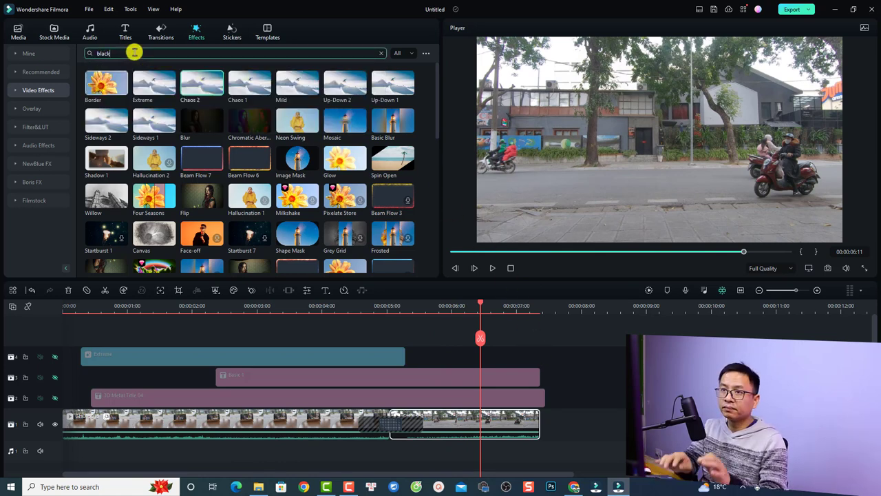
text(ck)
key(Return)
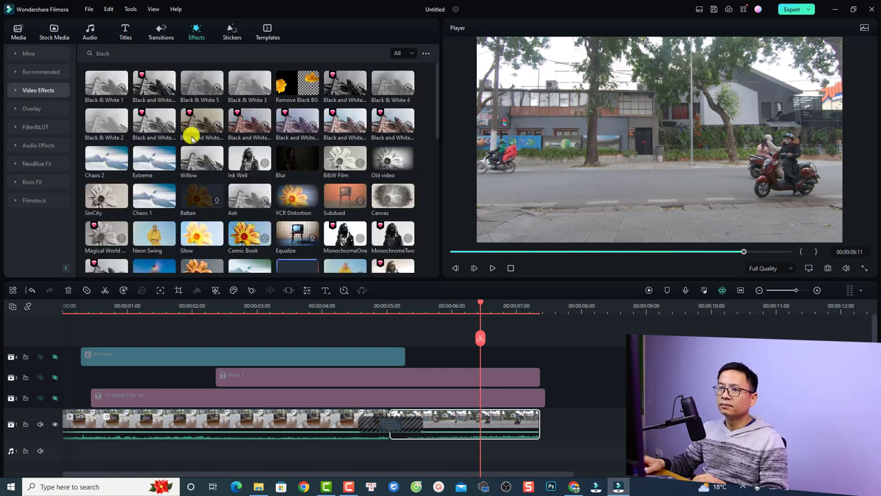
- Apply the Black & White 1 effect to the second video clip and play it back from 00:00:04:15
click(93, 89)
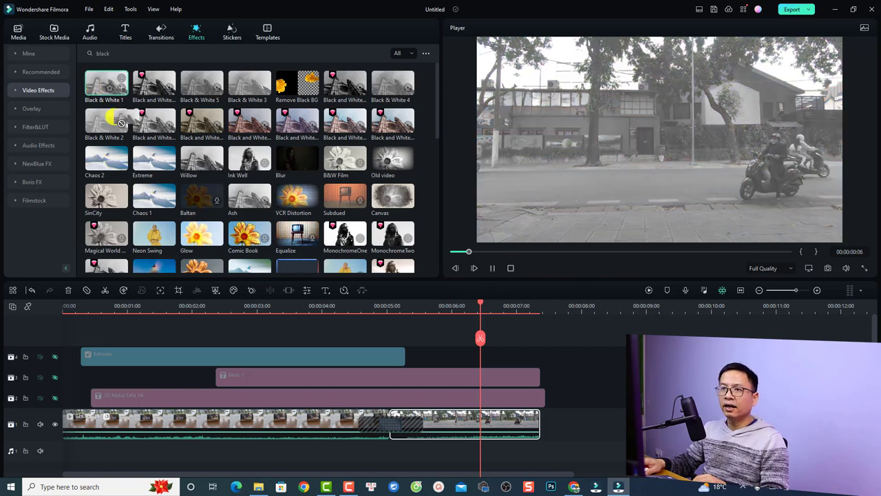
drag(97, 90, 446, 428)
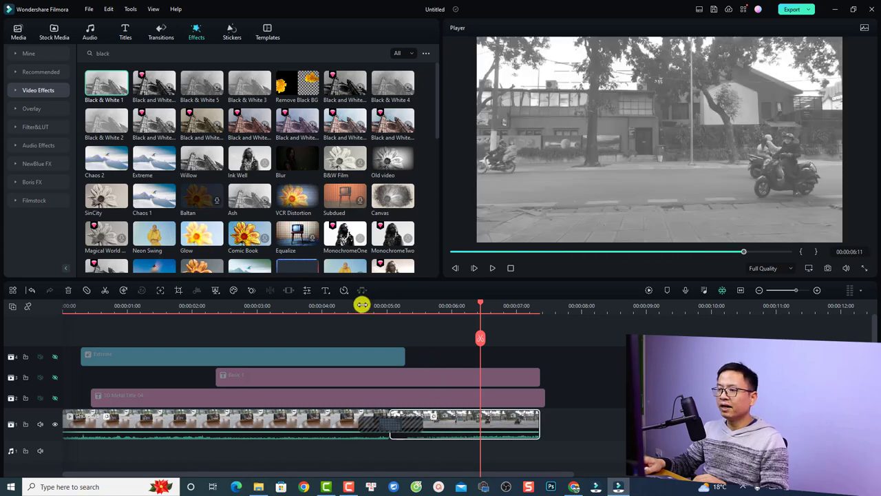
click(361, 303)
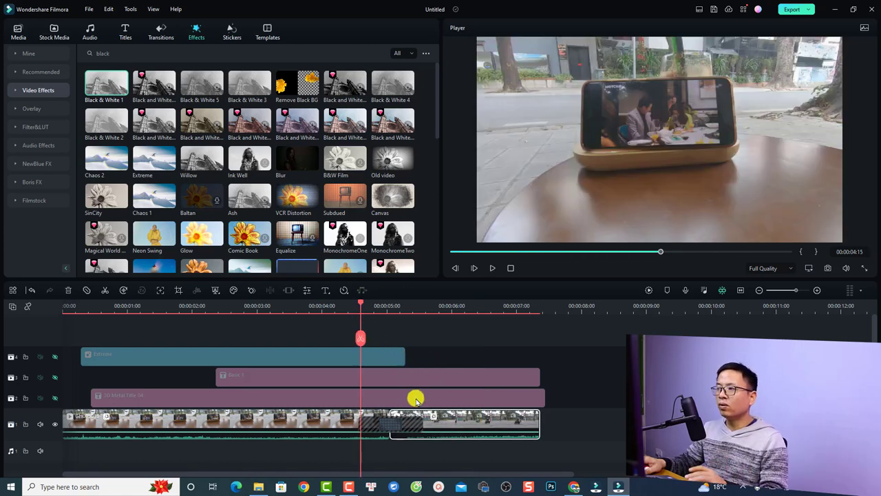
key(space)
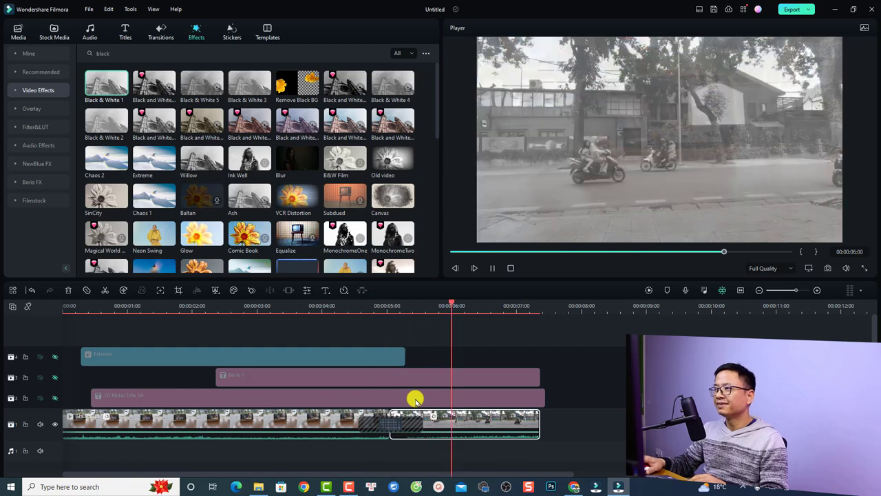
key(space)
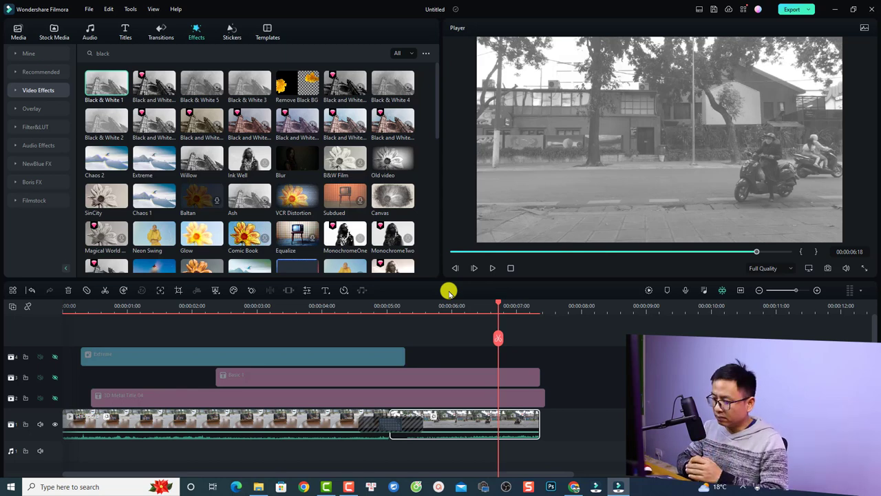
- Add the GH015015 clip to the end of the main video track and move the playhead to 00:00:08:07
click(19, 32)
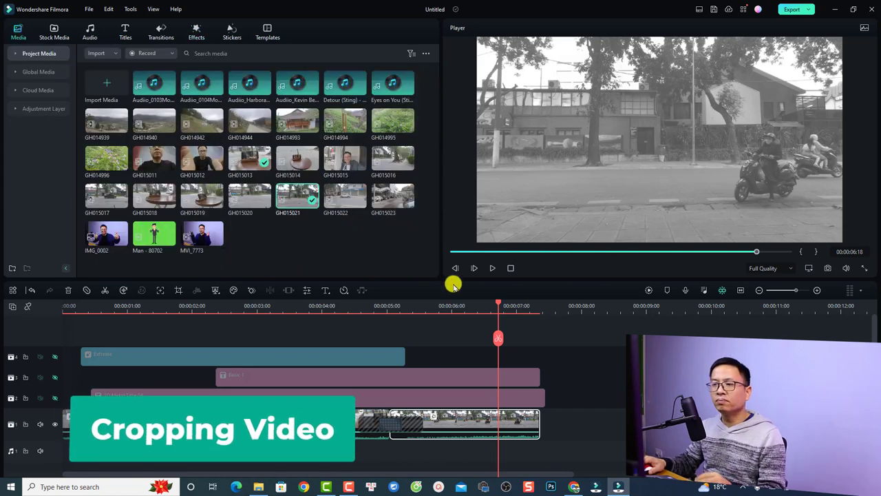
drag(344, 165, 541, 419)
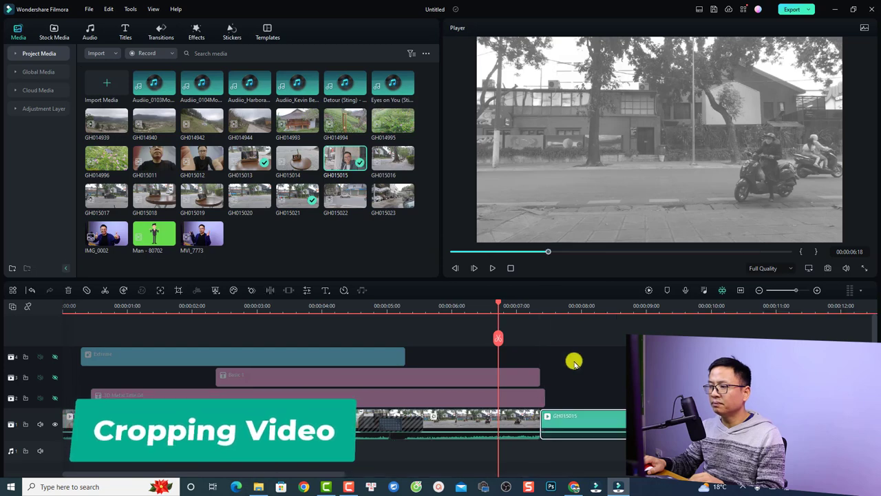
click(600, 305)
scroll(606, 376, down, 4)
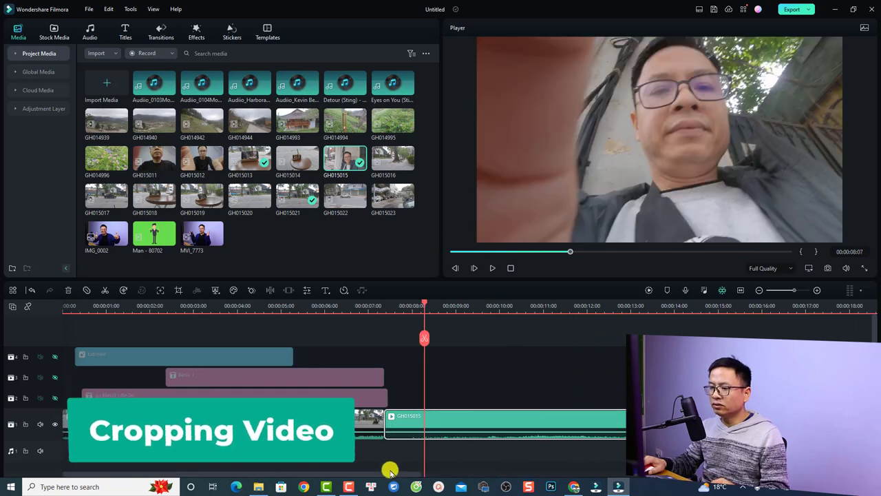
scroll(389, 471, down, 2)
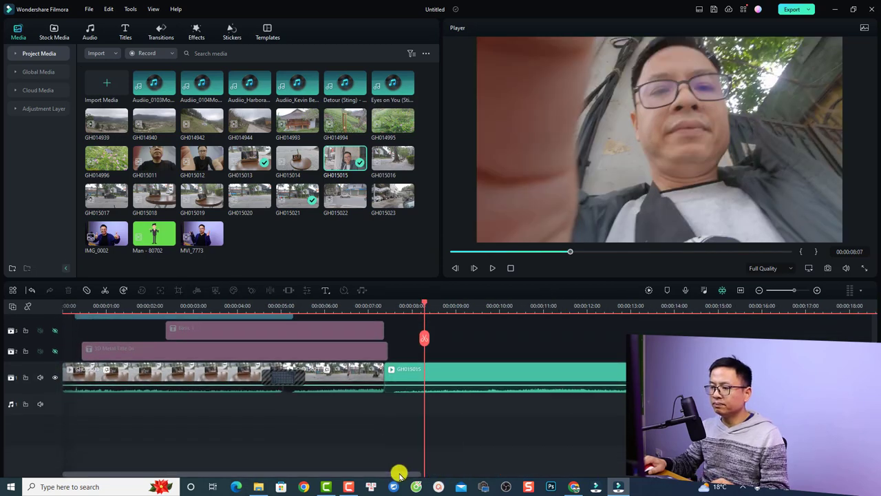
drag(399, 474, 517, 474)
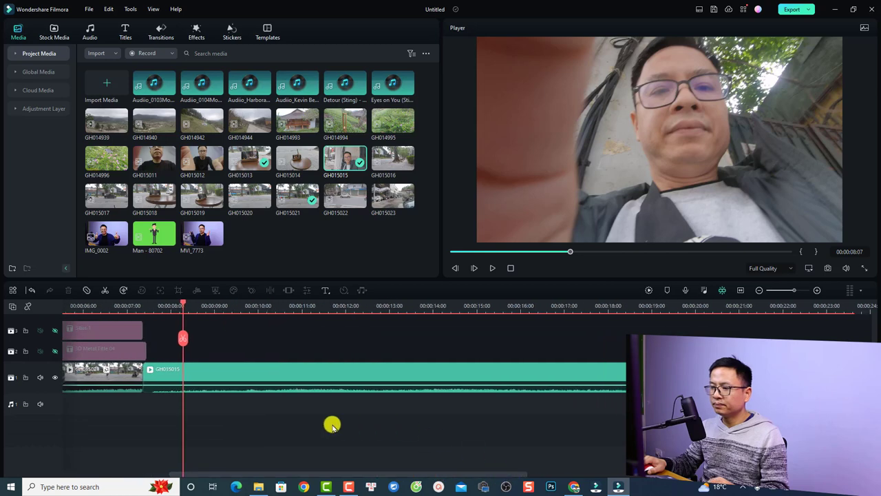
- Split the GH015015 clip at 00:00:09:18, delete the part before the cut, and play back the remaining clip
click(327, 372)
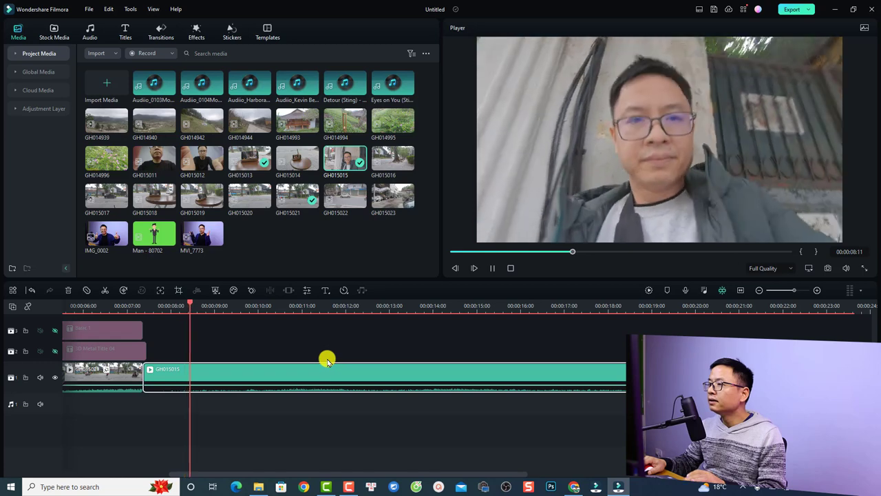
key(space)
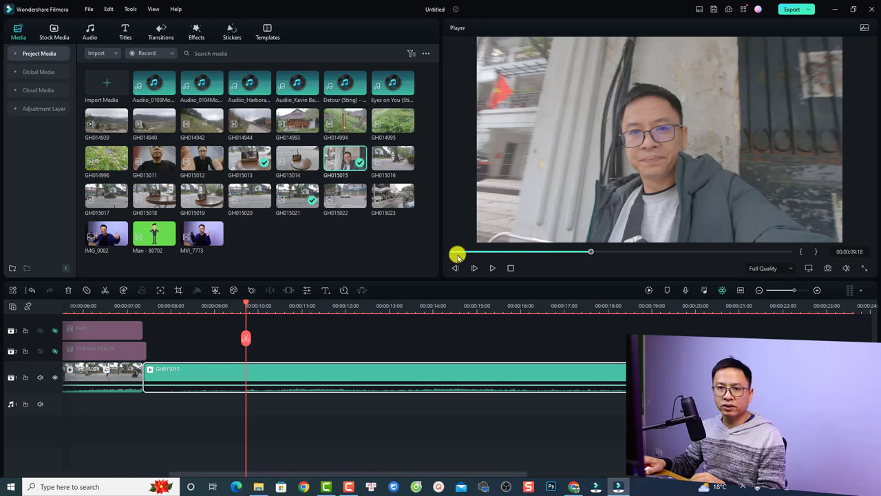
key(ctrl+b)
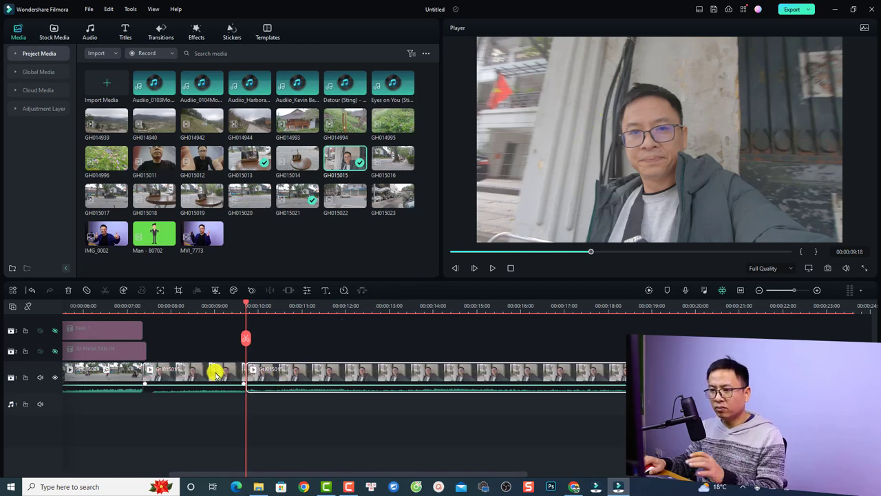
click(215, 372)
key(Delete)
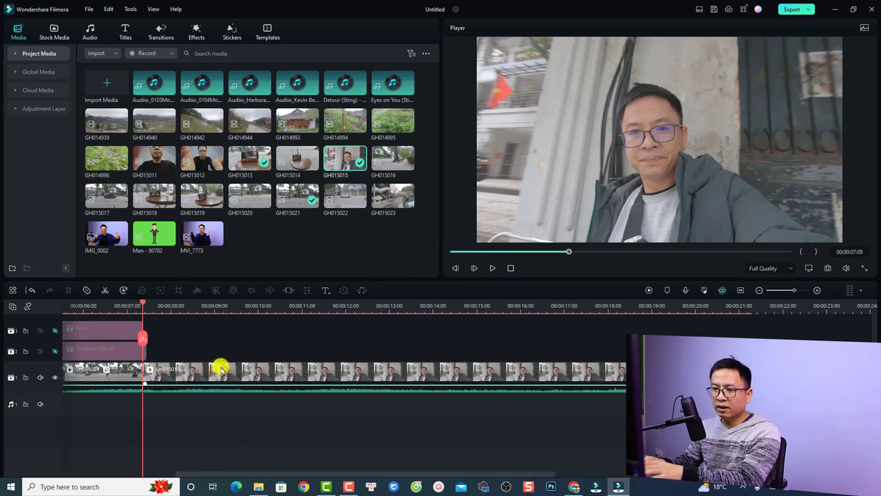
key(space)
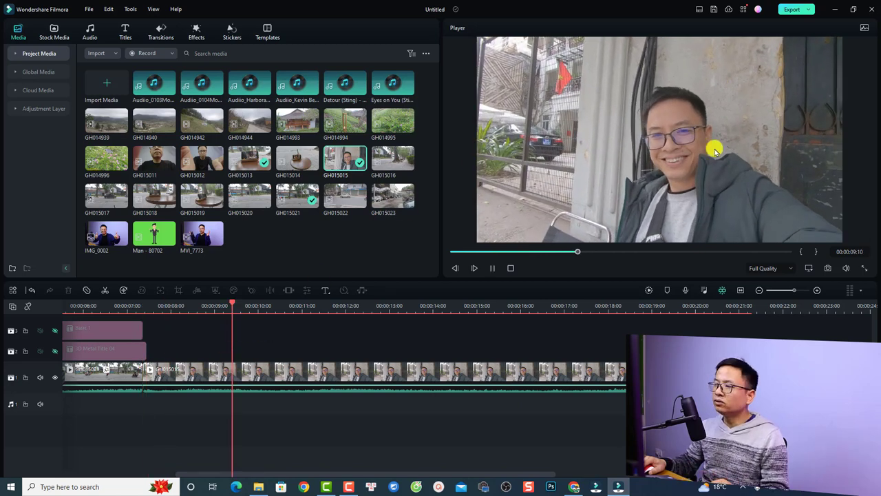
key(space)
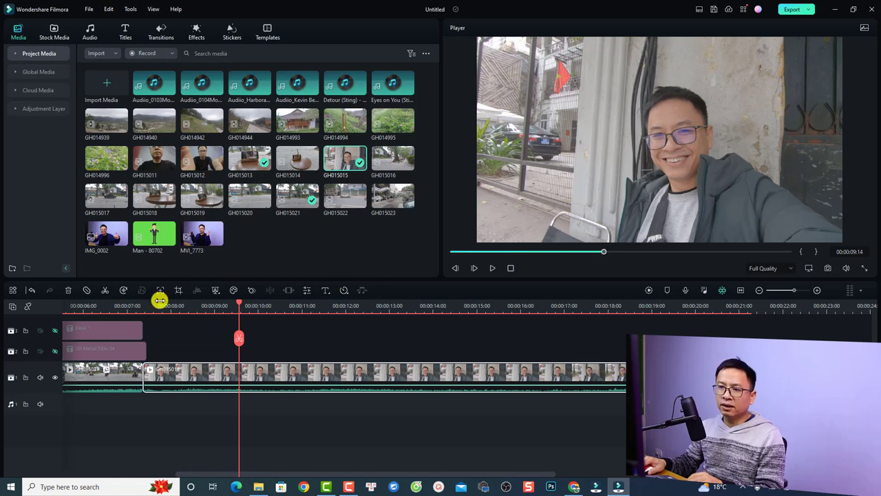
- Review the tools available for customising the timeline toolbar and leave without saving
click(15, 292)
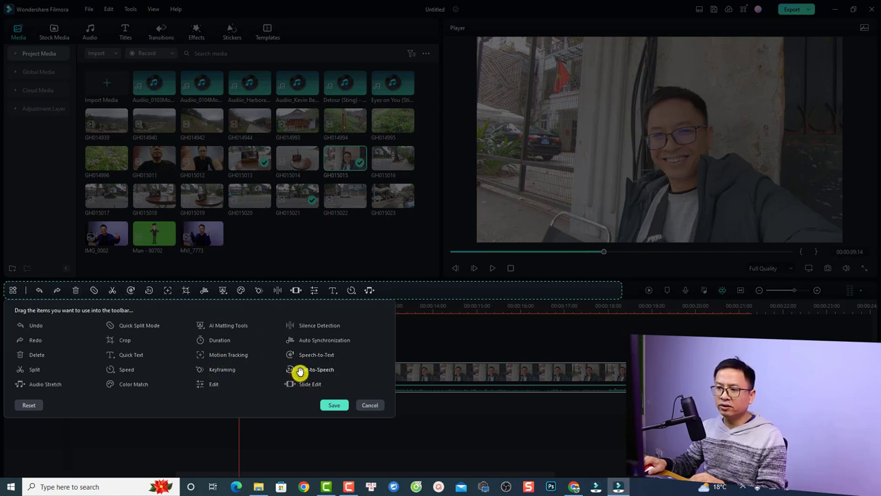
mouse_move(390, 301)
mouse_down()
mouse_move(427, 303)
mouse_move(397, 306)
mouse_up()
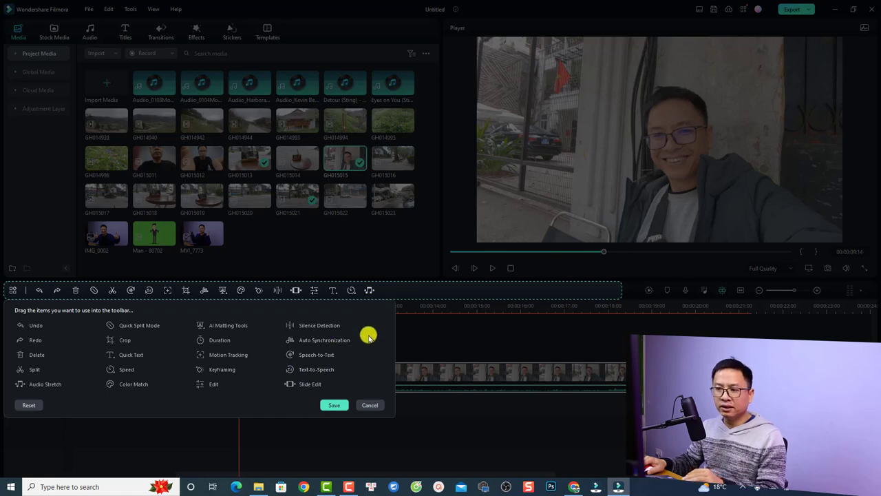
click(370, 405)
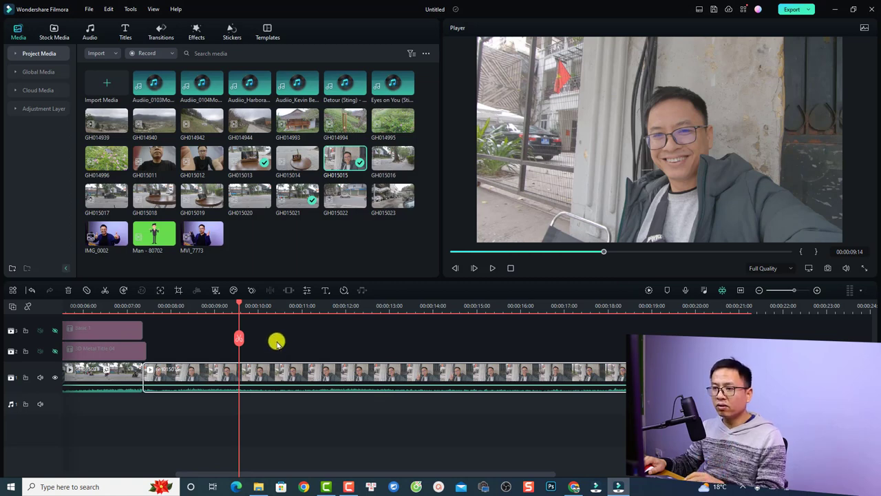
- Crop the GH015015 clip around the man's face to 1860 x 1046 at a 16:9 ratio, and play back the cropped clip
click(177, 292)
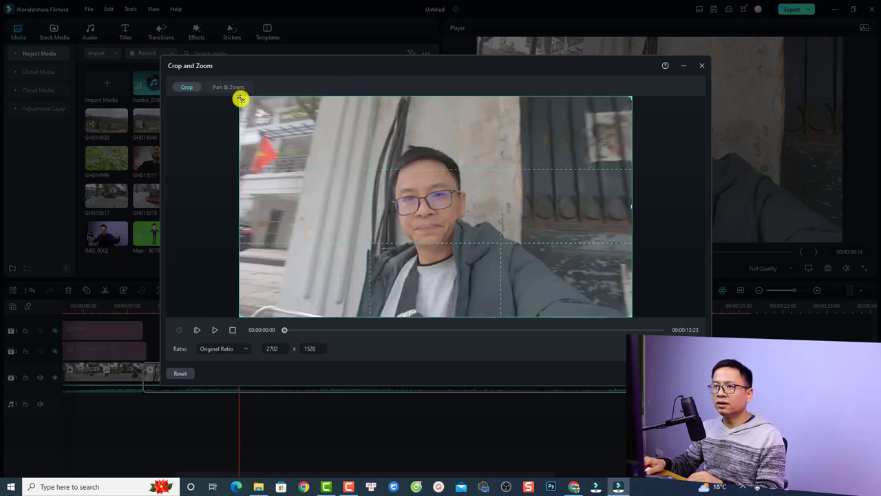
drag(239, 99, 362, 186)
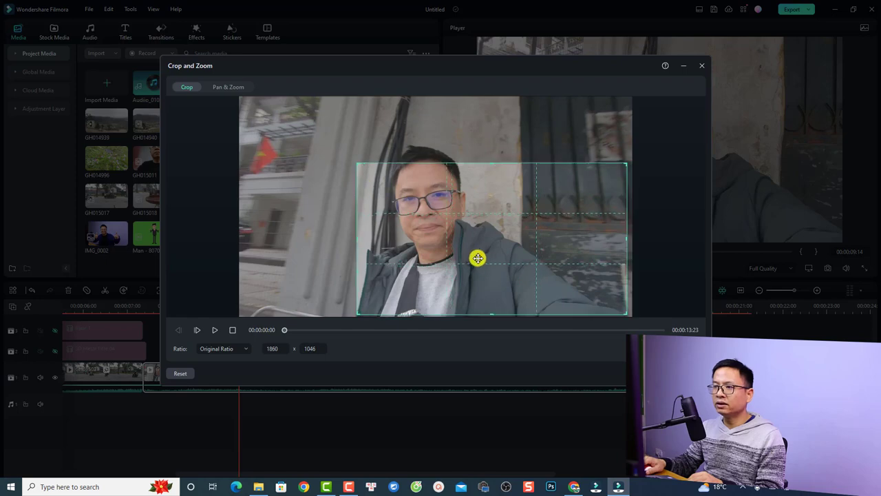
drag(476, 256, 408, 219)
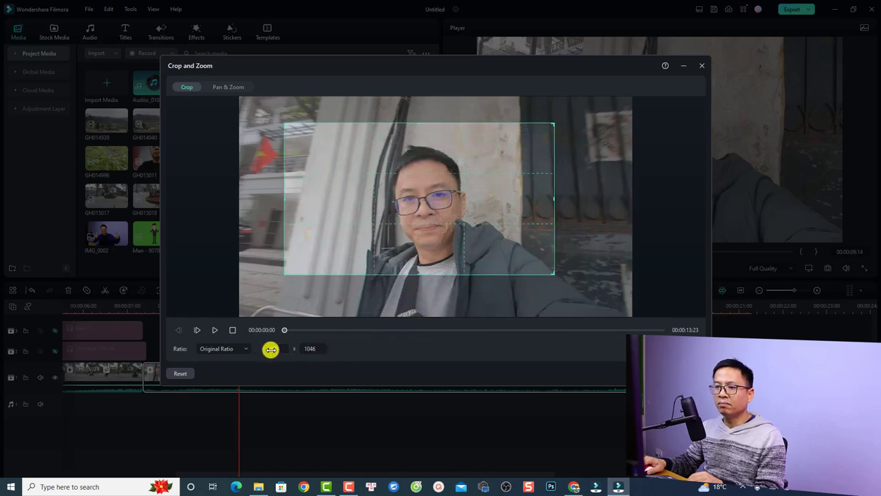
click(217, 349)
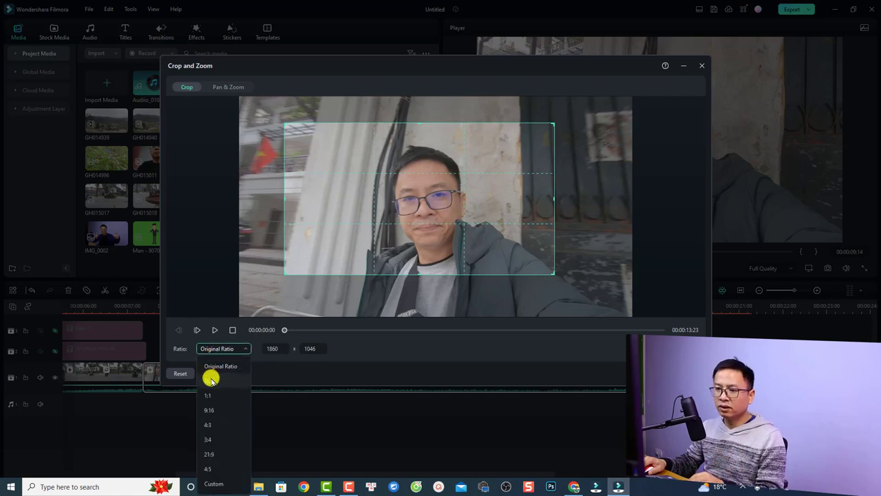
click(211, 380)
drag(393, 250, 407, 253)
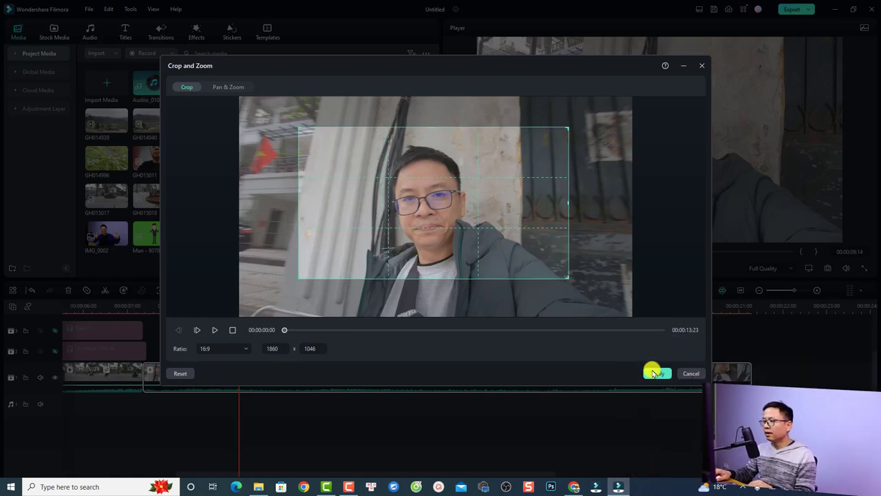
click(657, 374)
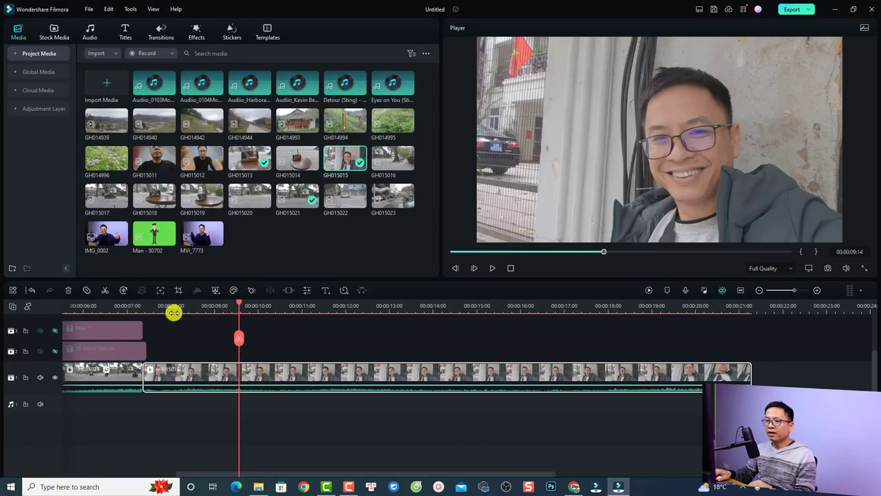
click(132, 307)
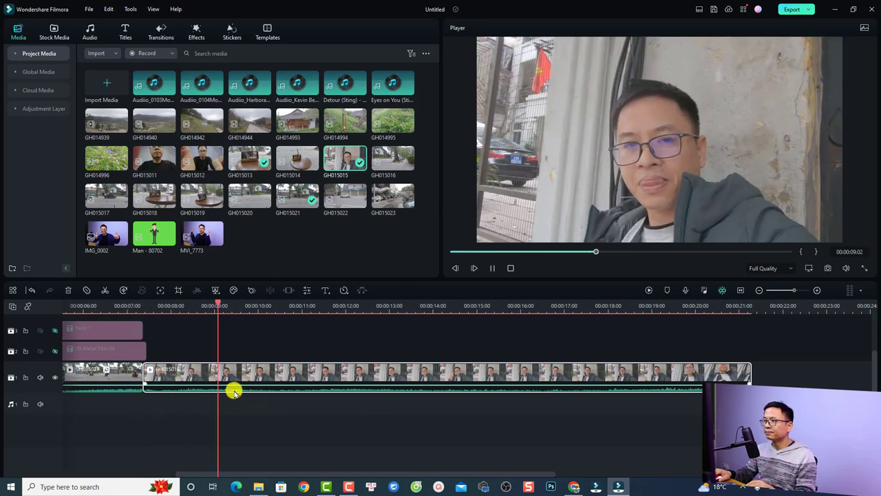
key(space)
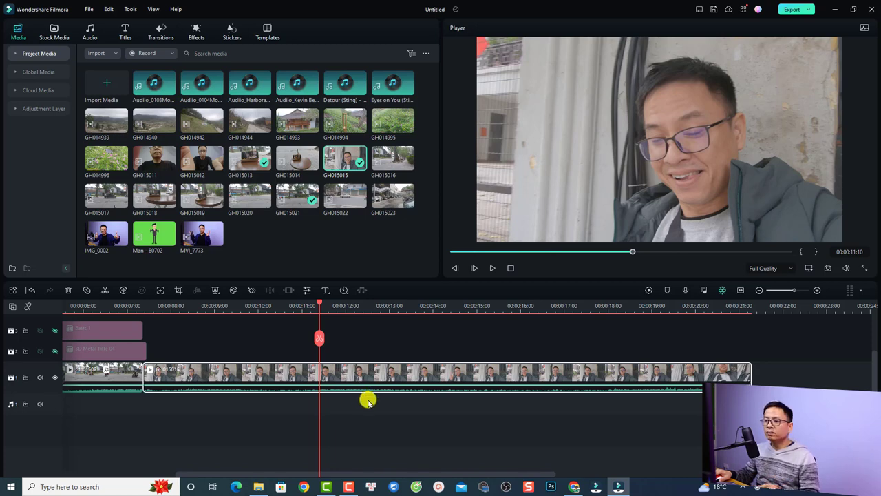
- Add the GH015022 clip to the main video track directly after the GH015015 clip
scroll(421, 393, down, 3)
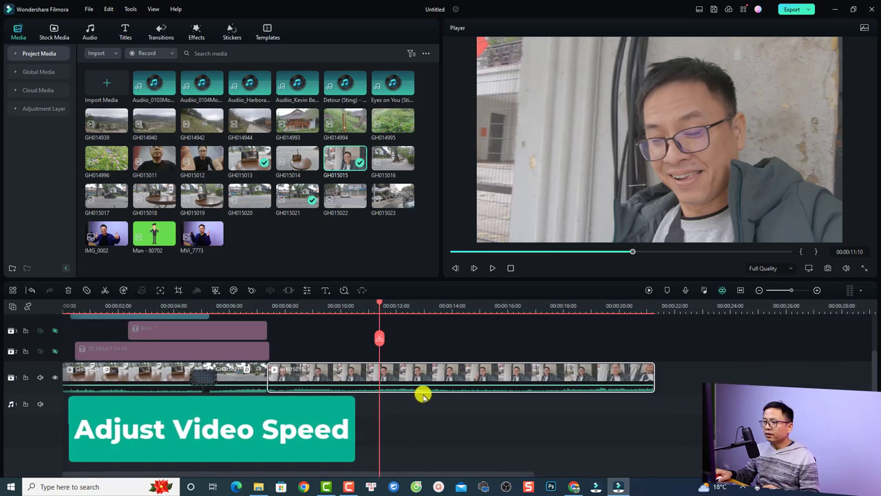
scroll(423, 396, down, 2)
click(555, 308)
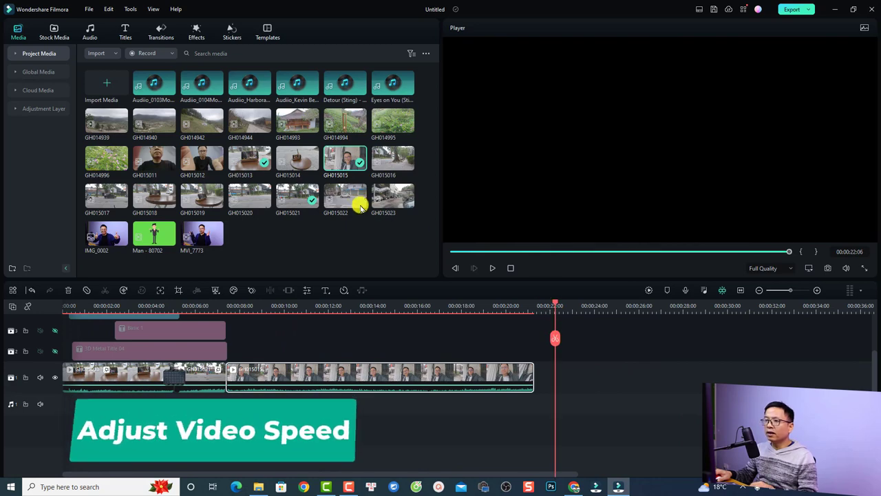
drag(338, 197, 650, 367)
scroll(507, 403, down, 1)
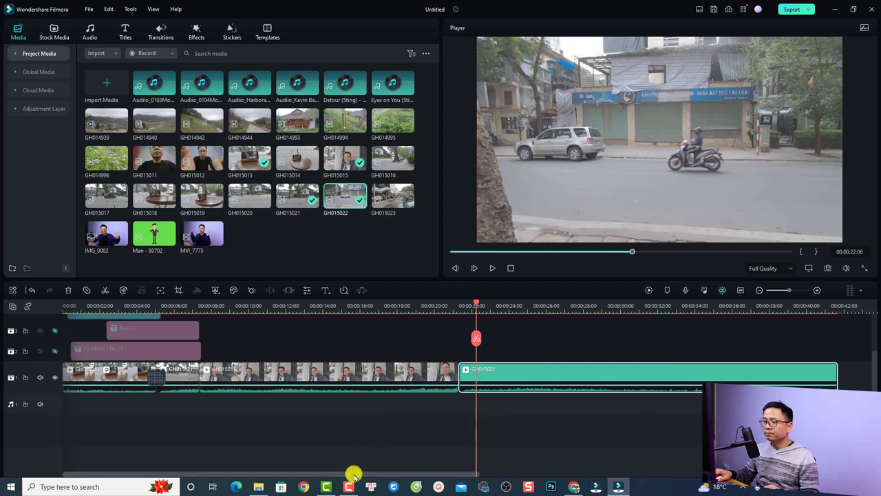
drag(353, 475, 456, 474)
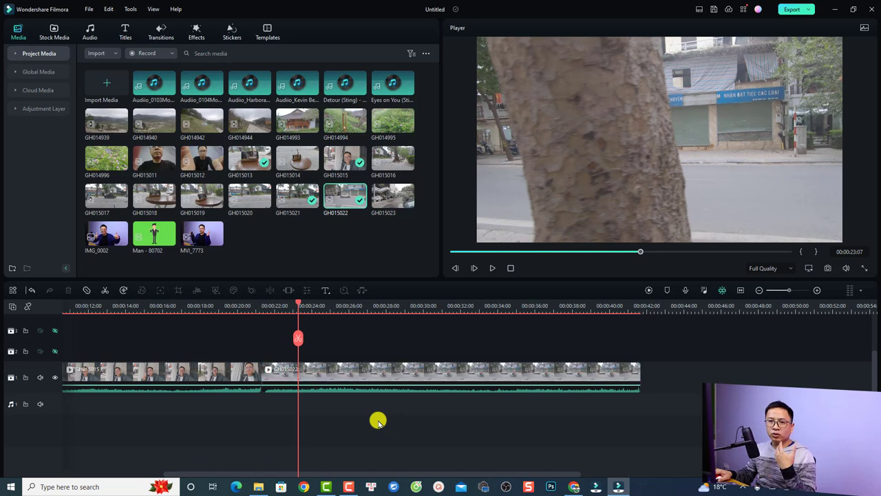
- Set the GH015022 clip's uniform speed to 5 and play back the sped-up clip from its start
click(338, 370)
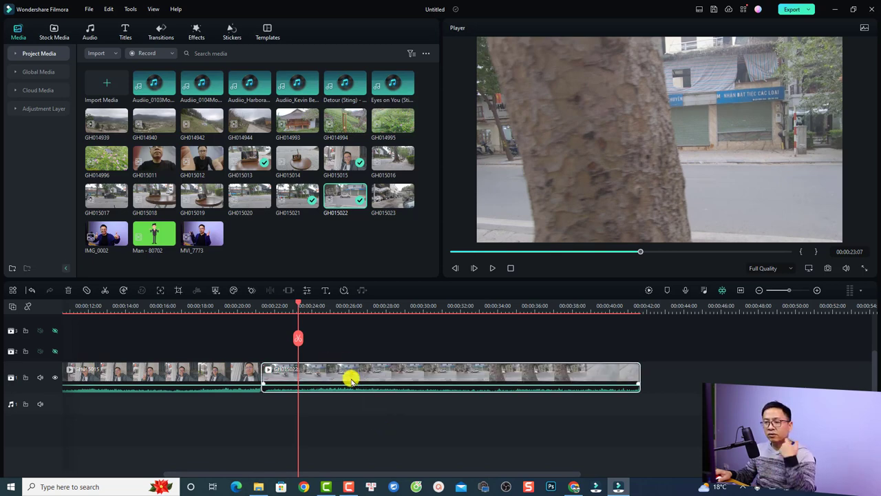
click(343, 292)
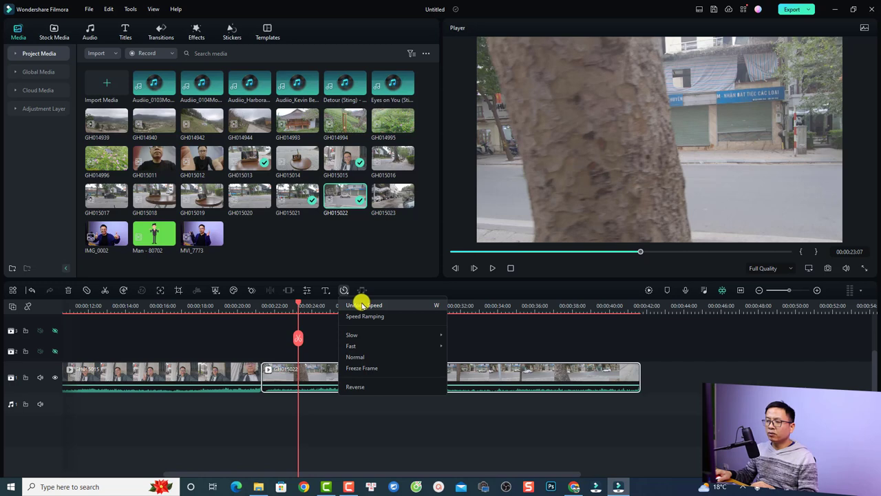
click(363, 305)
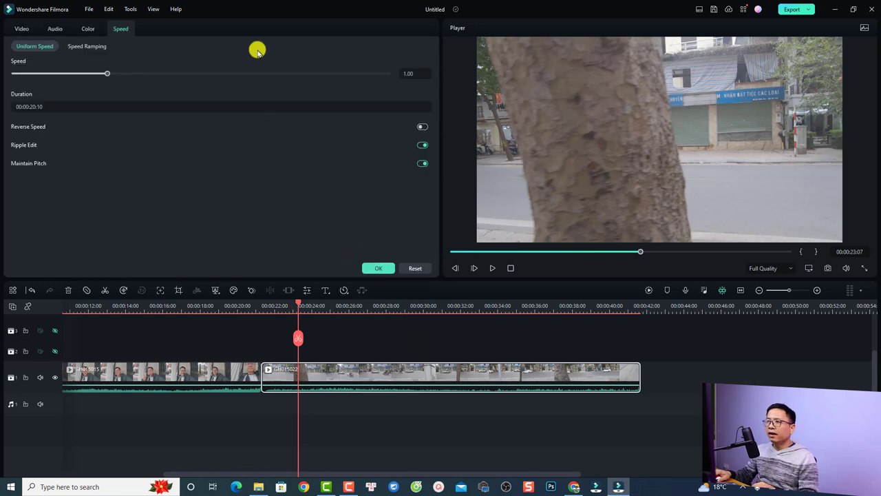
click(408, 75)
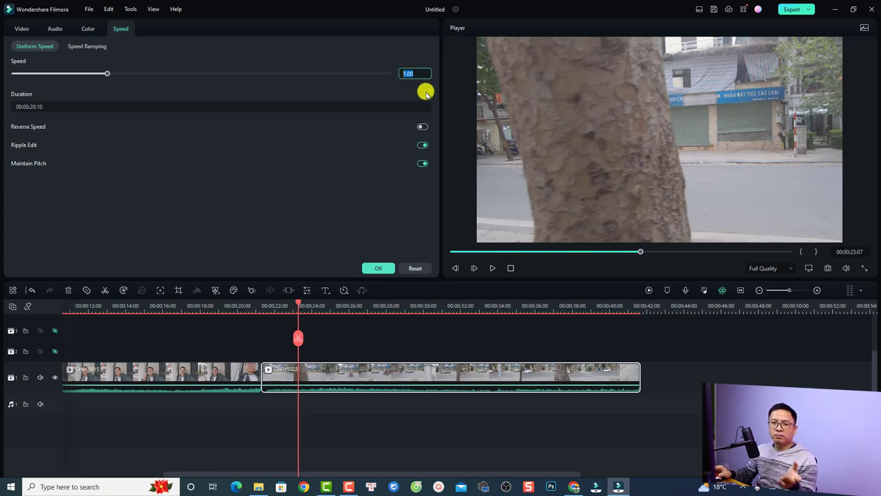
text(5)
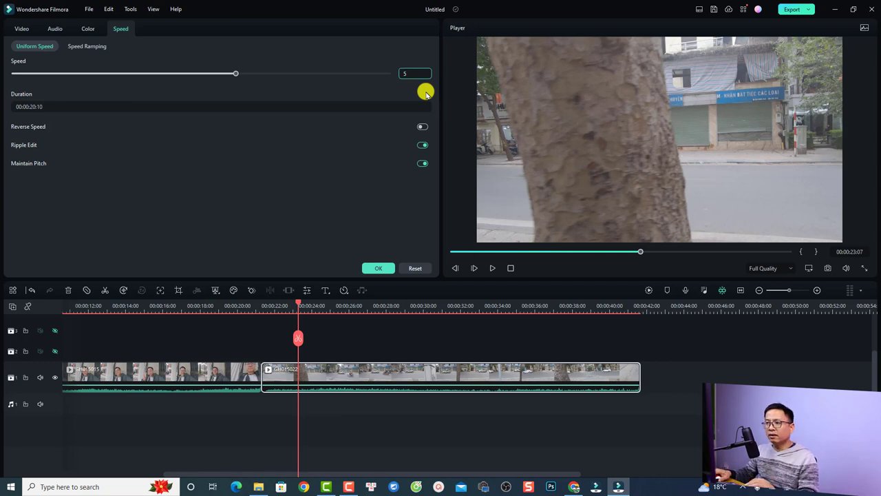
click(378, 267)
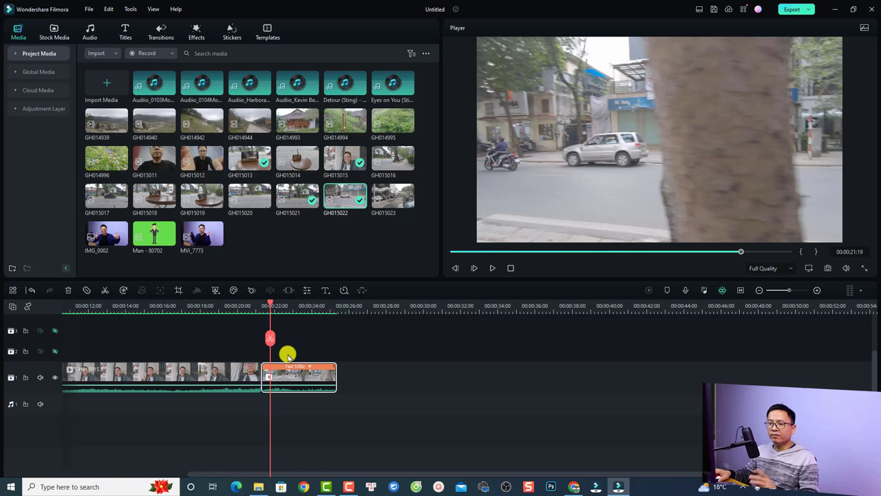
click(262, 309)
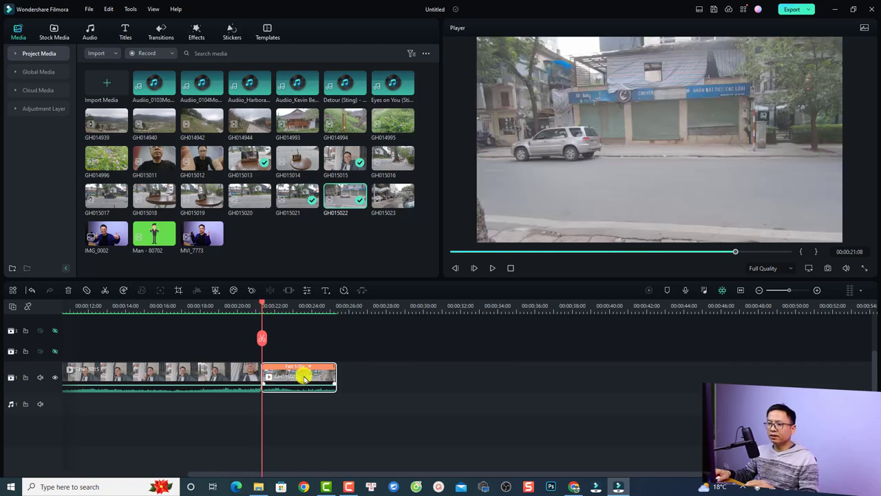
key(space)
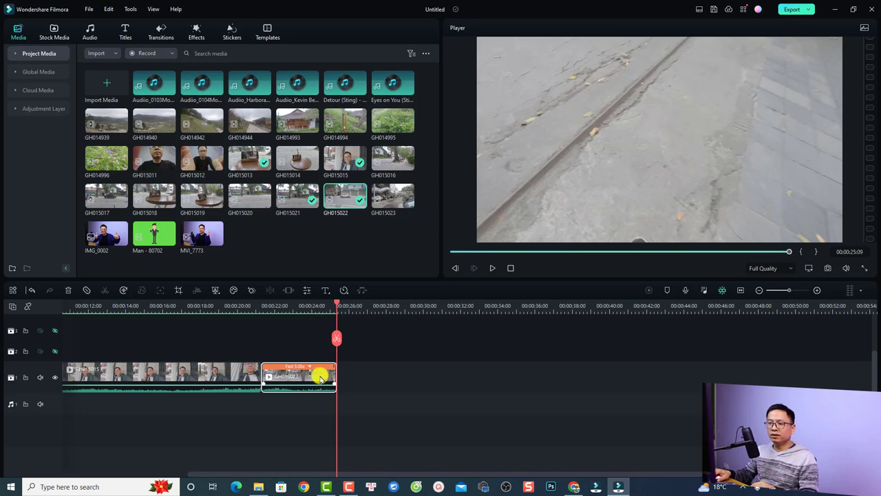
- Set the GH015022 clip's uniform speed to 0.5 and play back the slow-motion clip
double_click(320, 379)
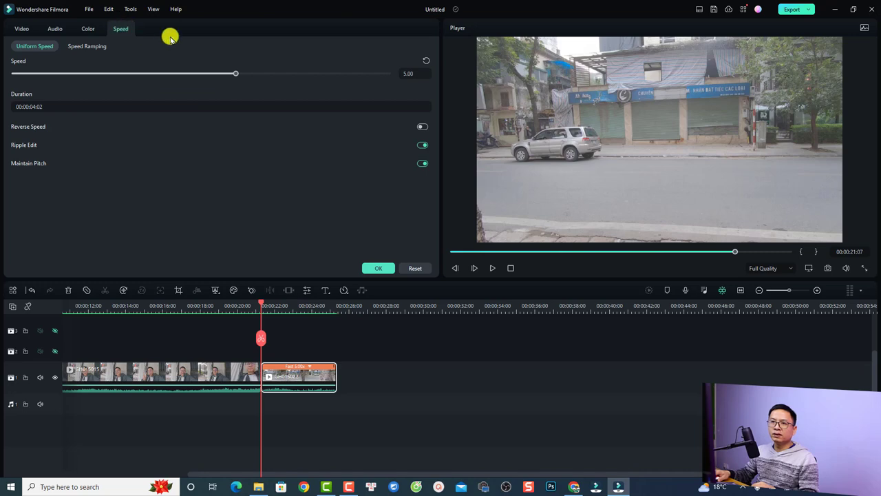
click(407, 73)
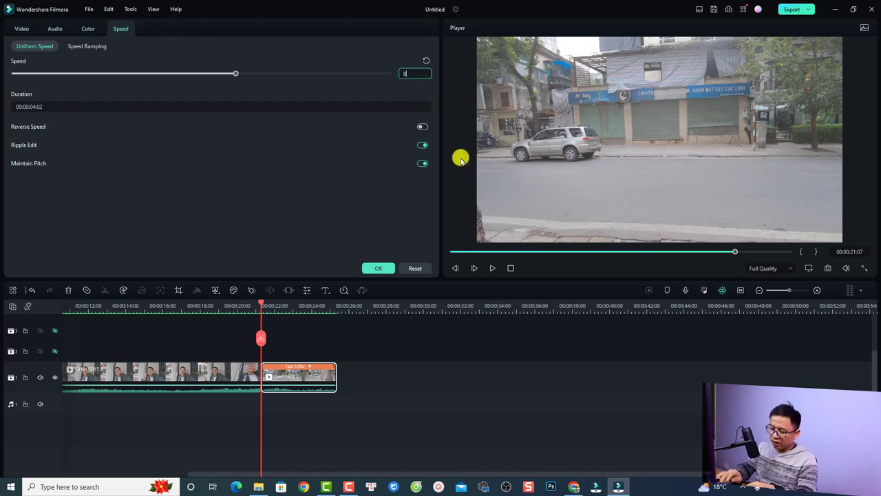
text(0.5)
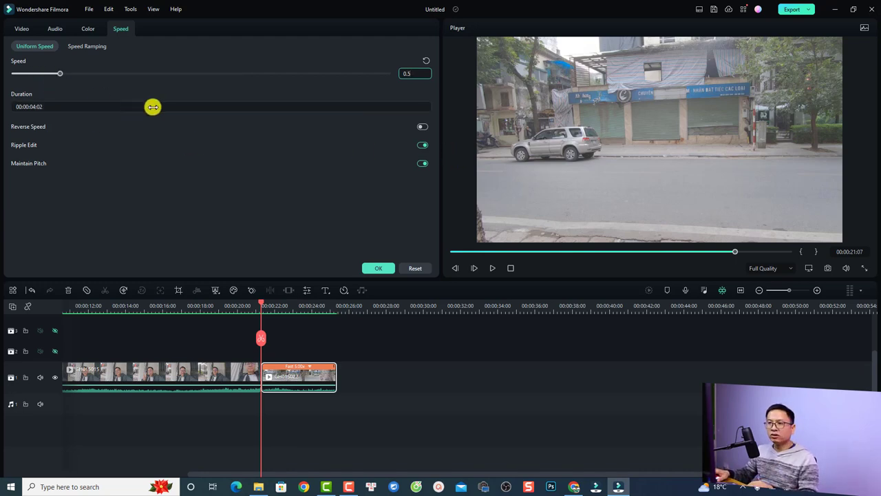
click(376, 267)
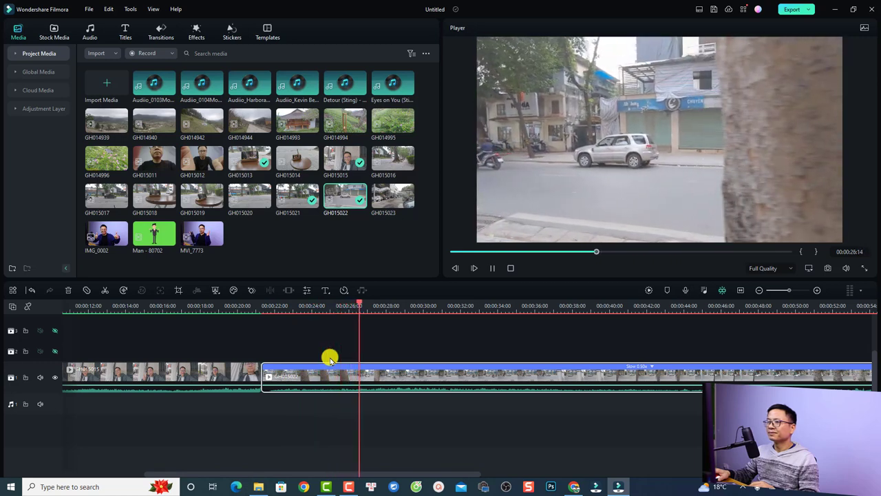
key(space)
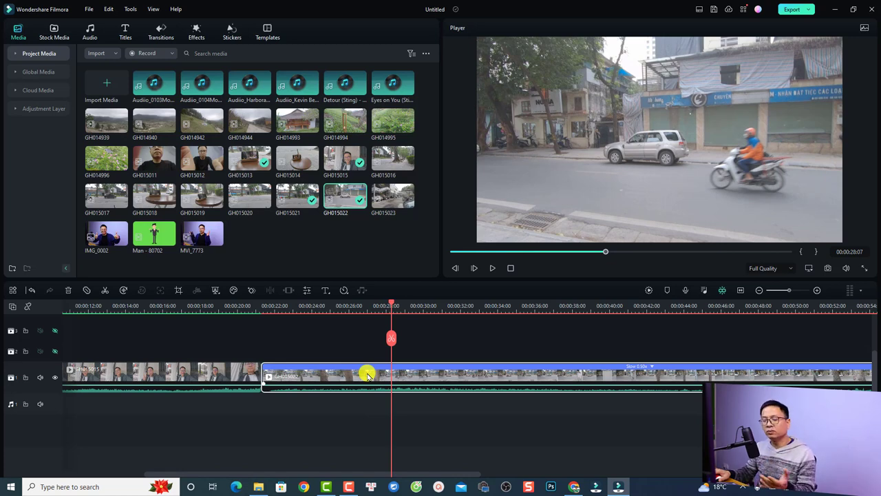
- Apply the Customize speed ramping preset to the GH015022 clip, overriding its uniform speed
double_click(387, 375)
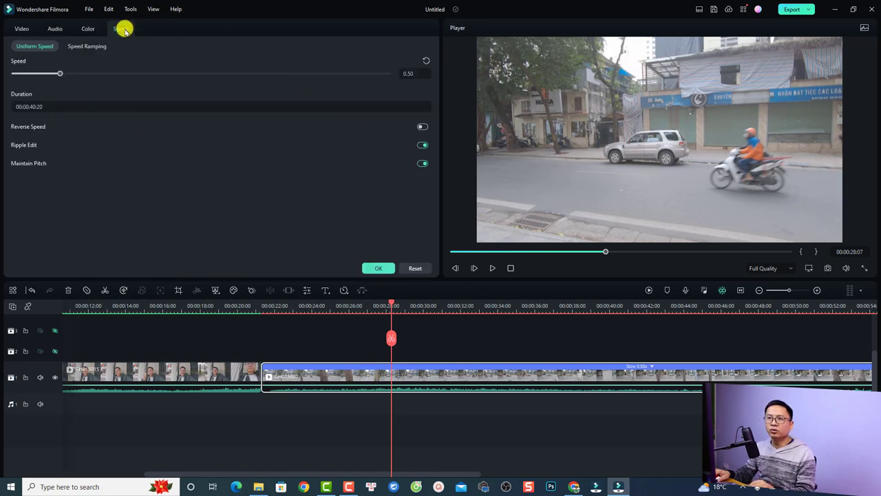
click(93, 47)
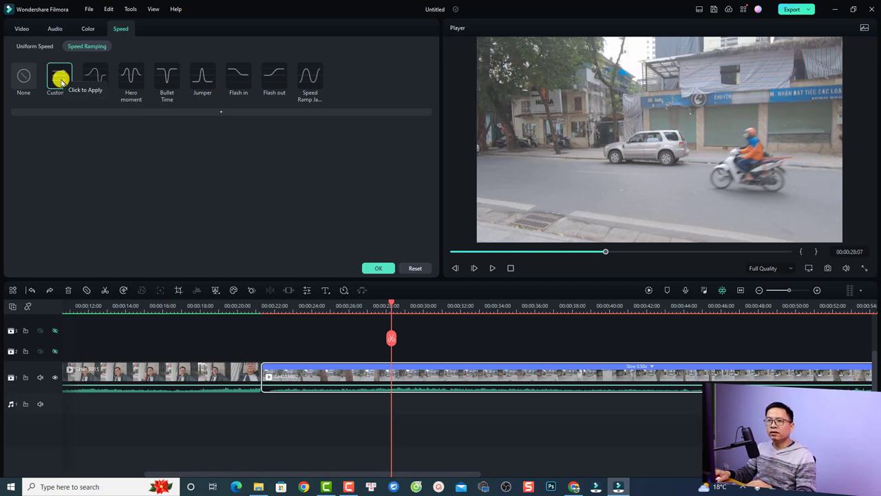
click(60, 81)
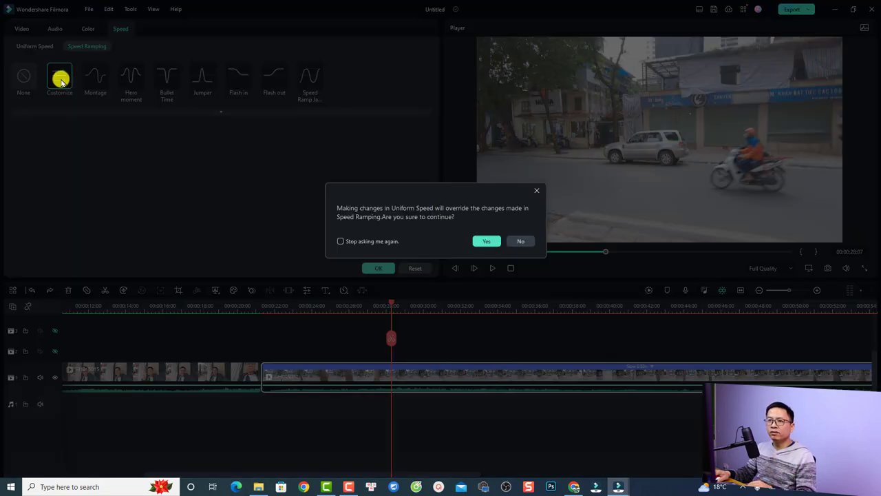
click(488, 242)
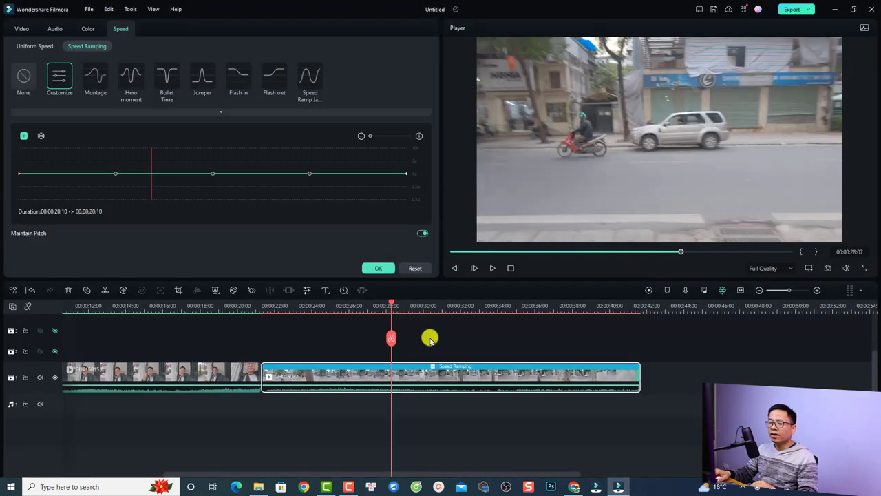
- Add a speed point at 00:00:23:24 on the ramping curve and lower it to just above 0.5x
click(68, 171)
click(69, 172)
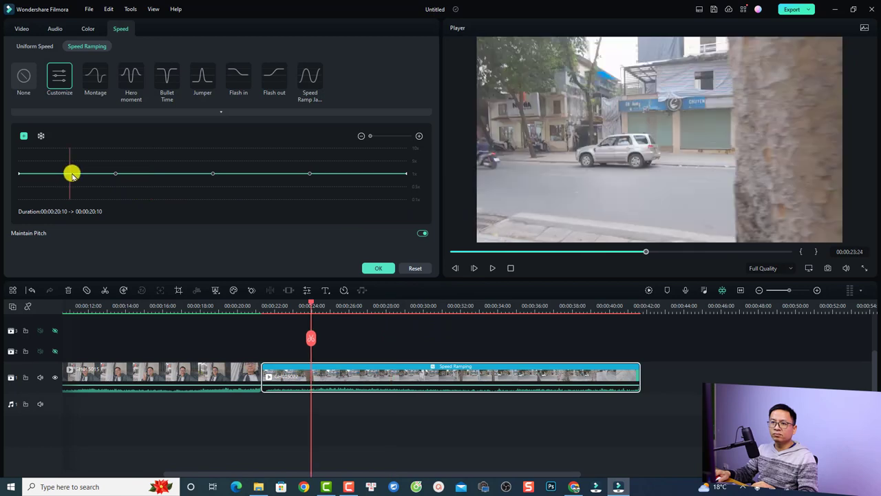
click(24, 136)
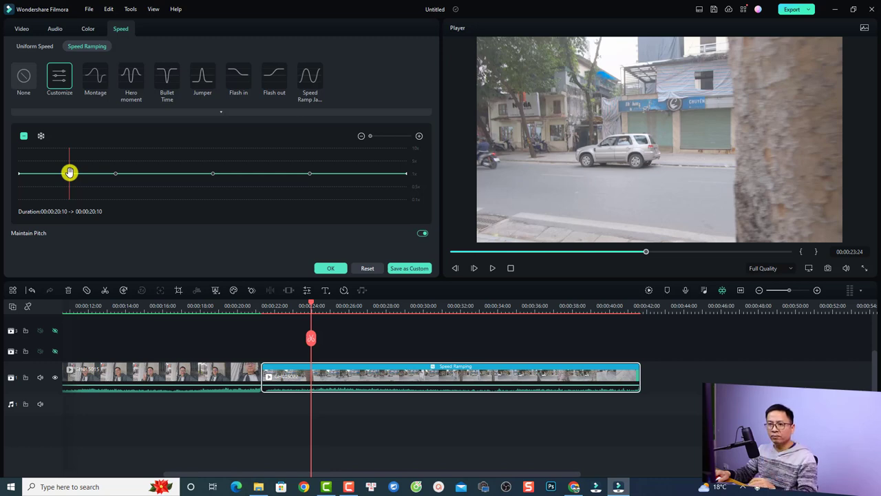
drag(70, 172, 70, 184)
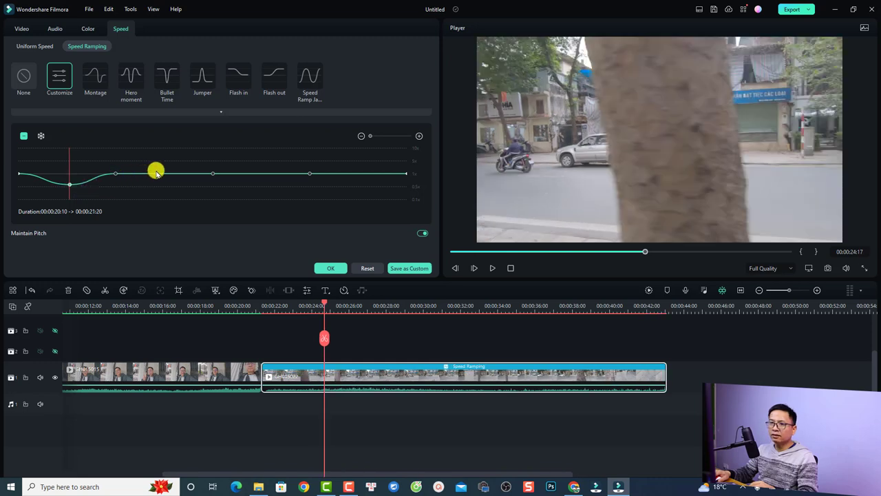
- Raise the curve's middle speed point above 5x and create a slow point at about 0.5x just before it
drag(213, 174, 211, 156)
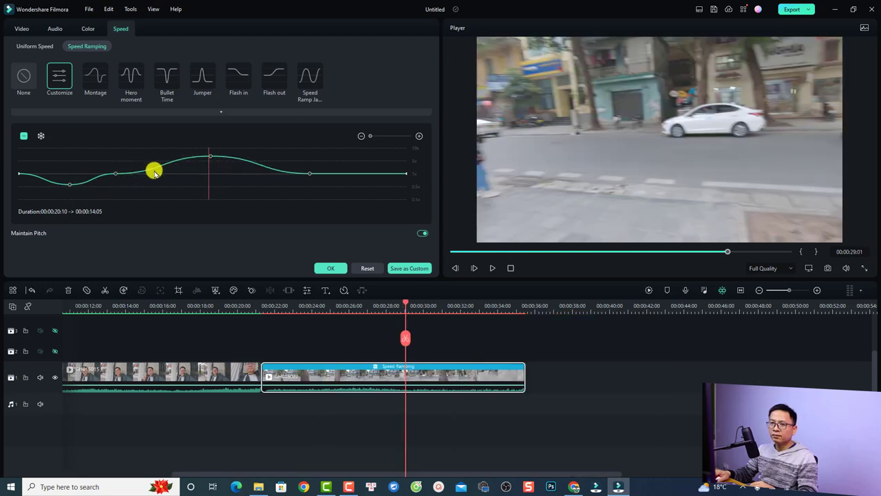
click(153, 167)
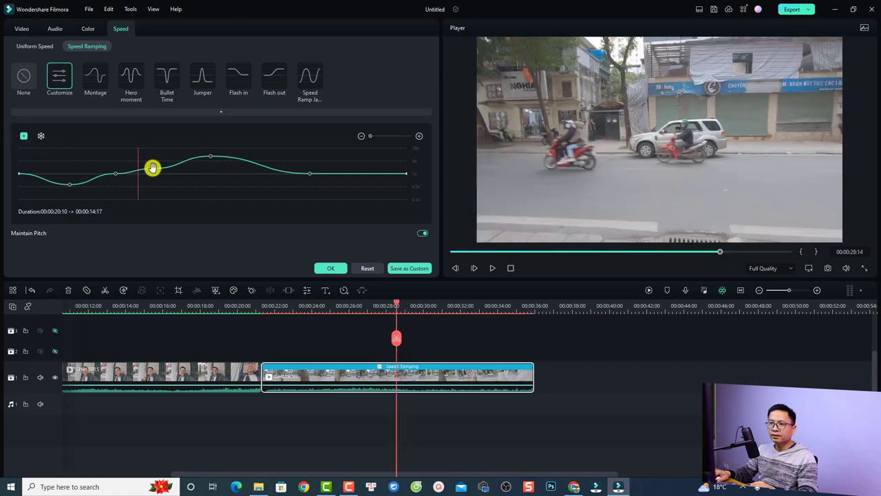
drag(152, 168, 152, 188)
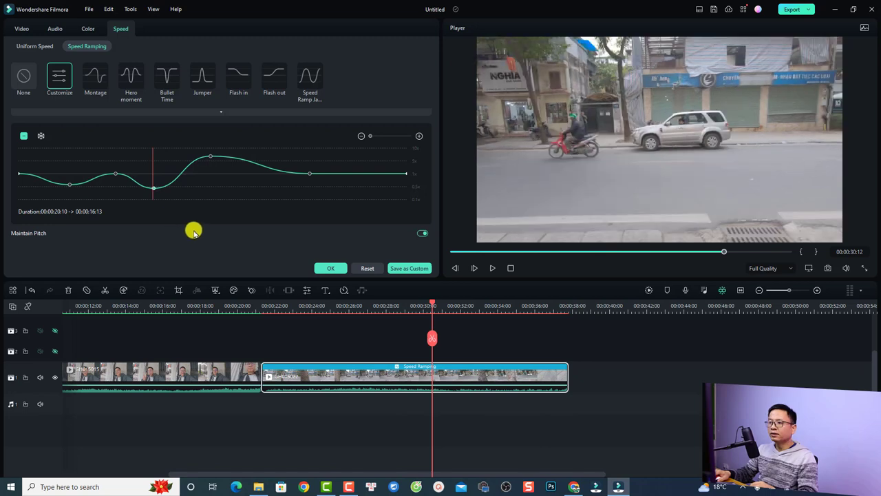
- Confirm the GH015022 clip's custom speed ramp, and delete the two title clips and the effect clip from the upper tracks
click(326, 268)
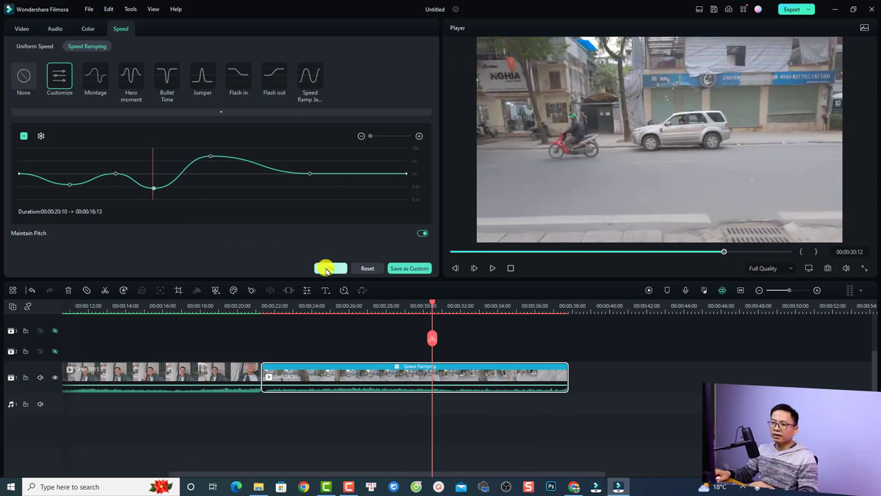
click(250, 312)
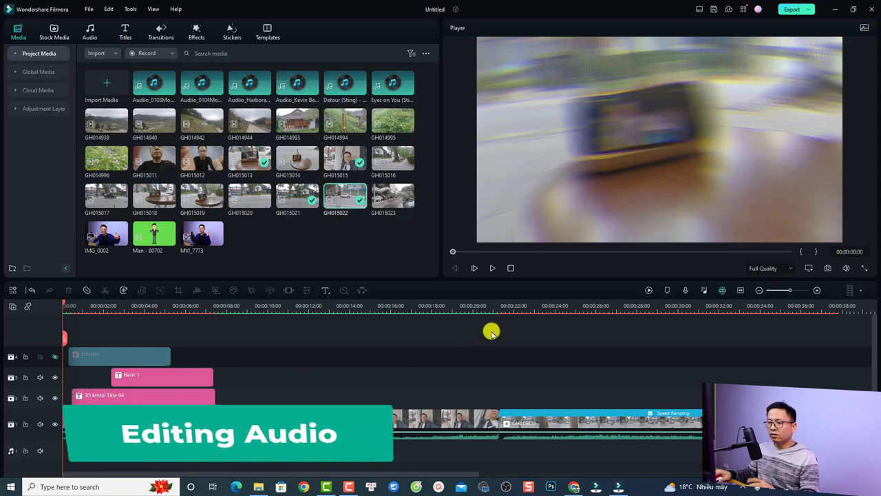
drag(314, 347, 135, 387)
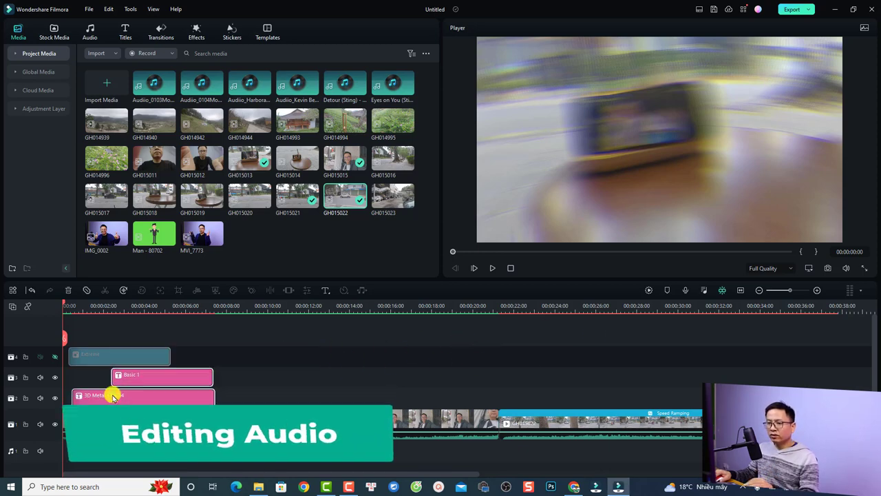
key(Delete)
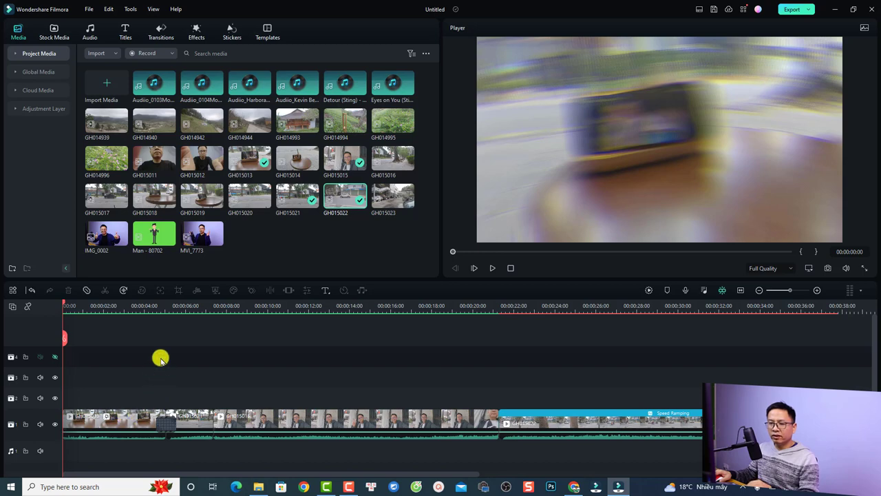
- Select the GH015013 clip and play it back from the start to hear its original sound
click(132, 306)
click(137, 421)
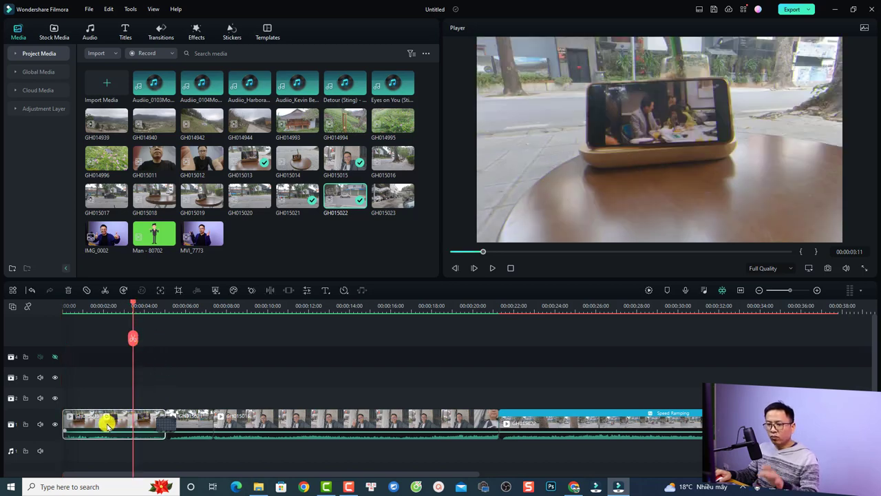
click(65, 307)
key(space)
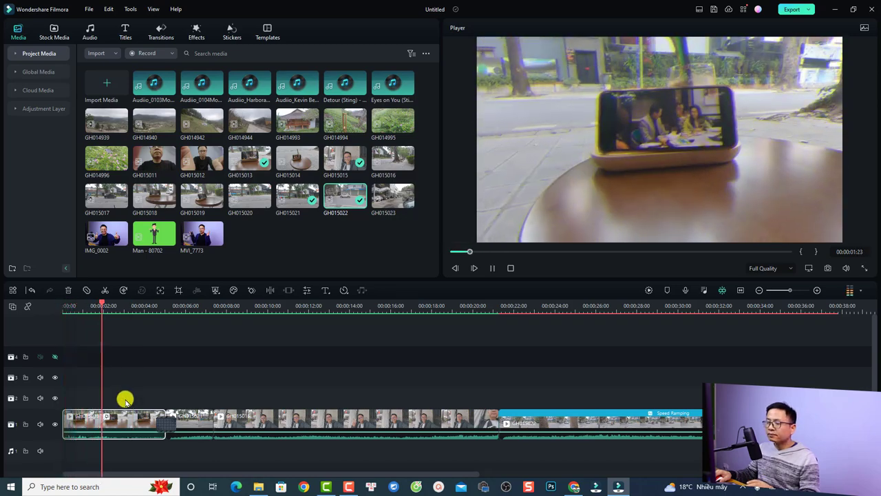
key(space)
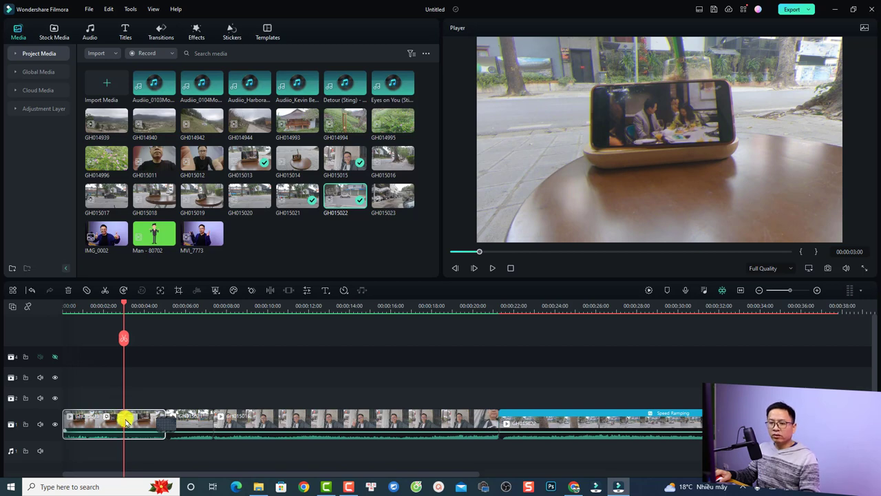
- Mute the GH015013 clip and play it back from near the start to check the sound
right_click(126, 421)
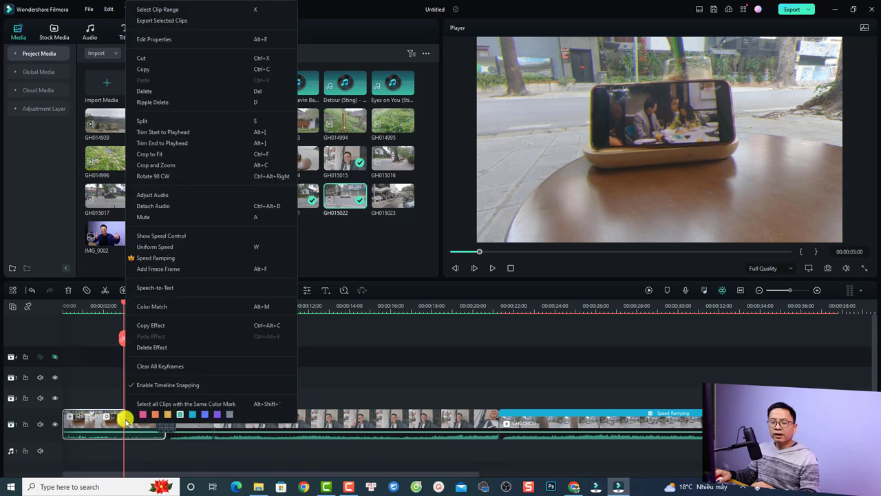
click(147, 218)
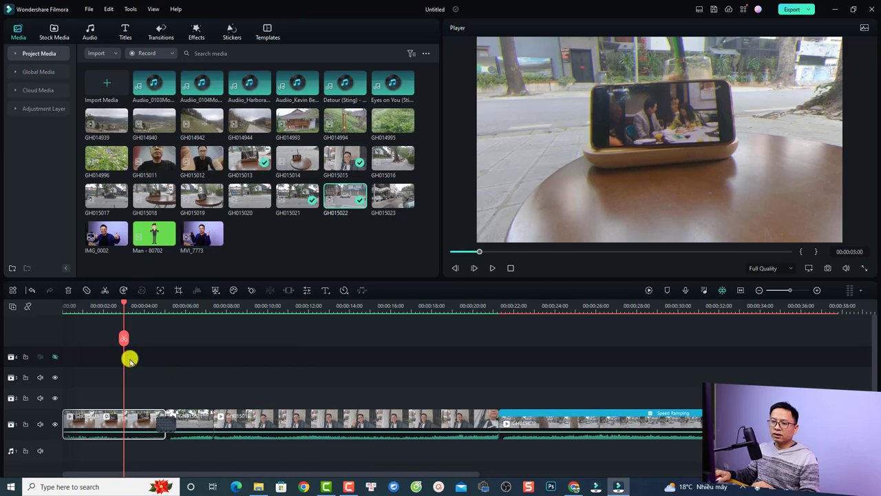
click(70, 308)
key(space)
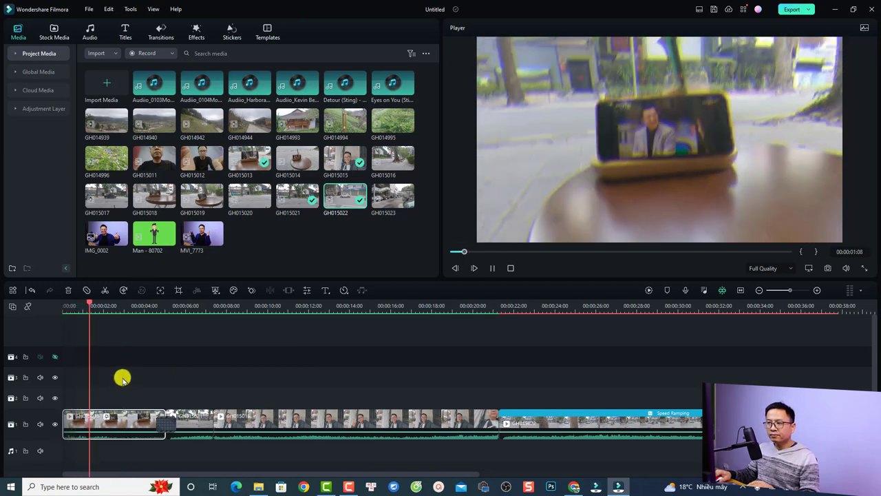
key(space)
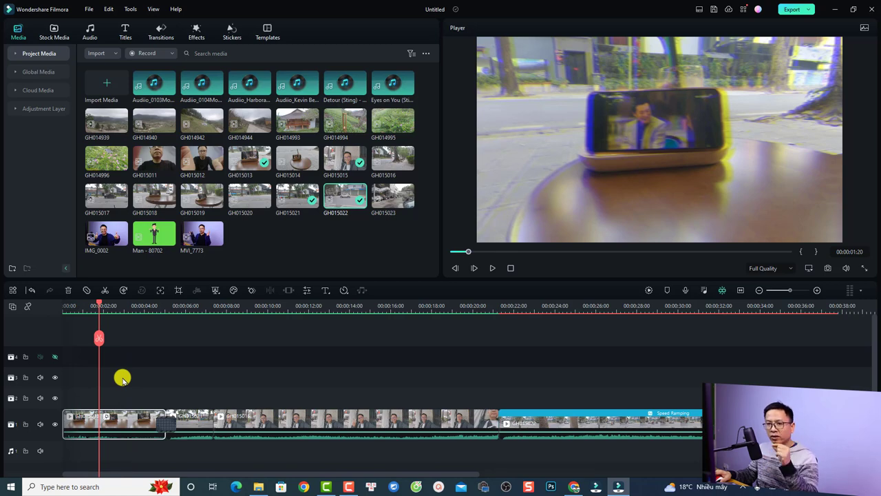
- Detach the audio from the GH015013 clip, delete the detached audio and play back the video
right_click(119, 419)
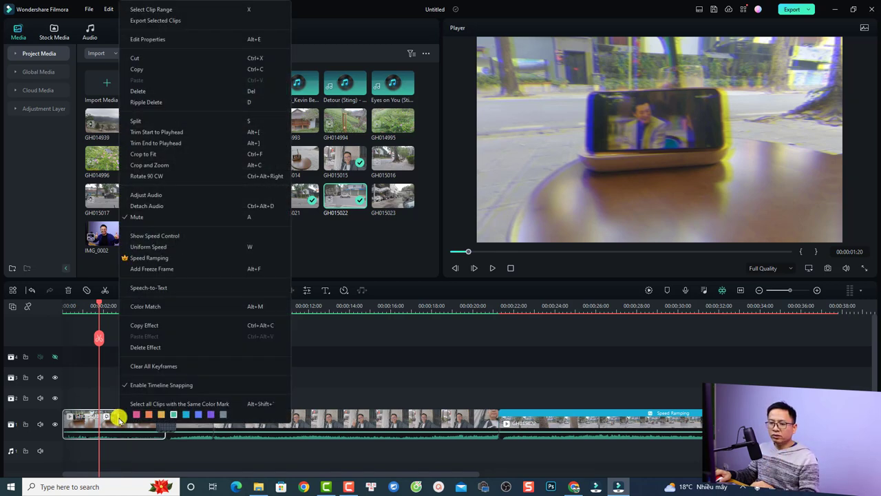
click(164, 207)
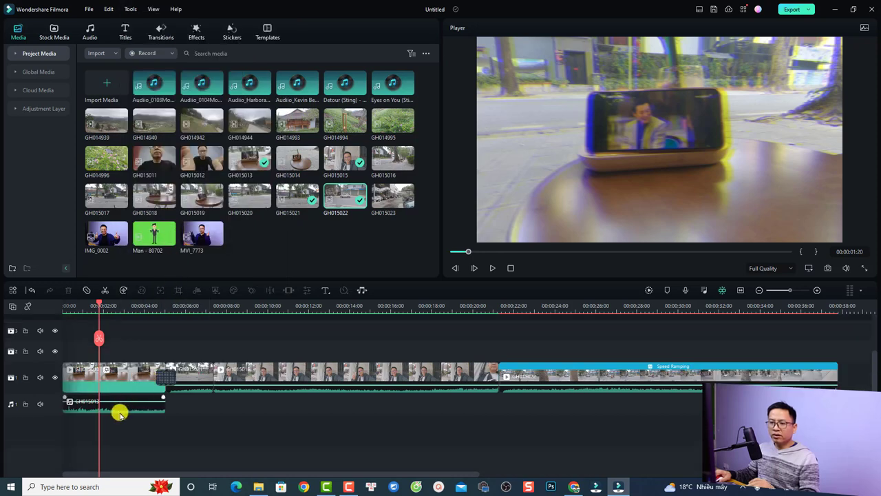
click(119, 413)
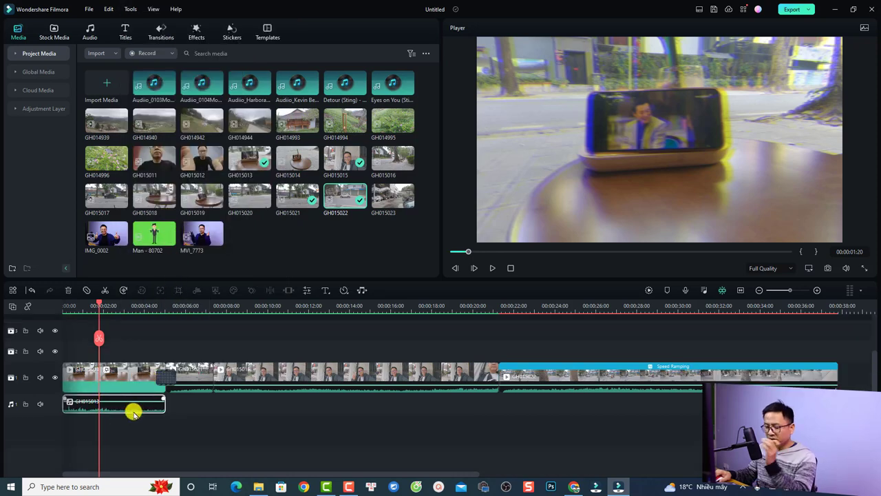
key(Delete)
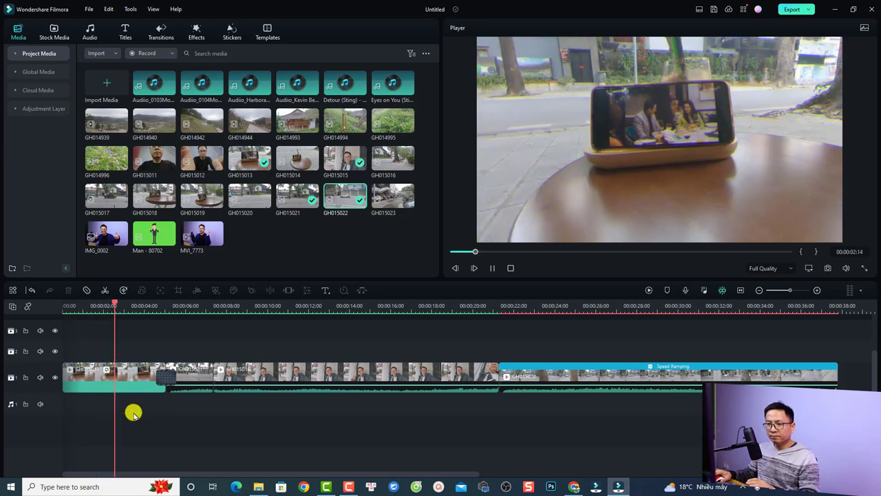
click(160, 388)
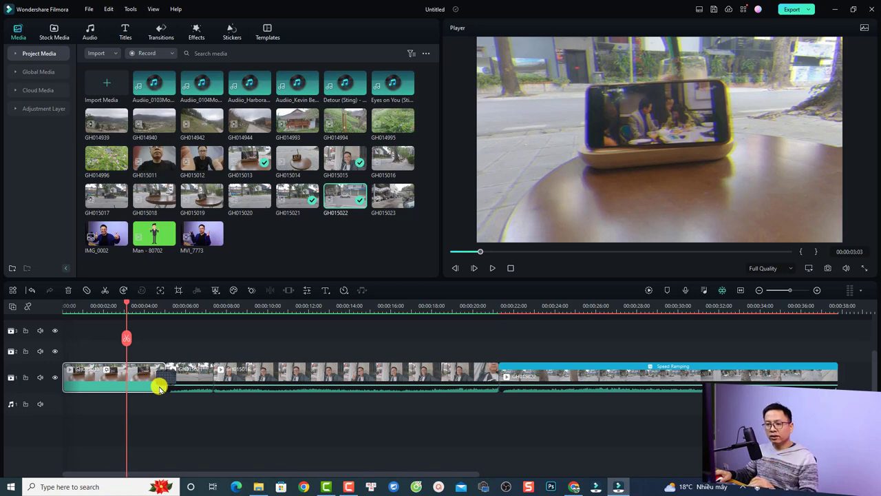
- Undo the deletion and detachment of the GH015013 clip's audio
key(ctrl+z)
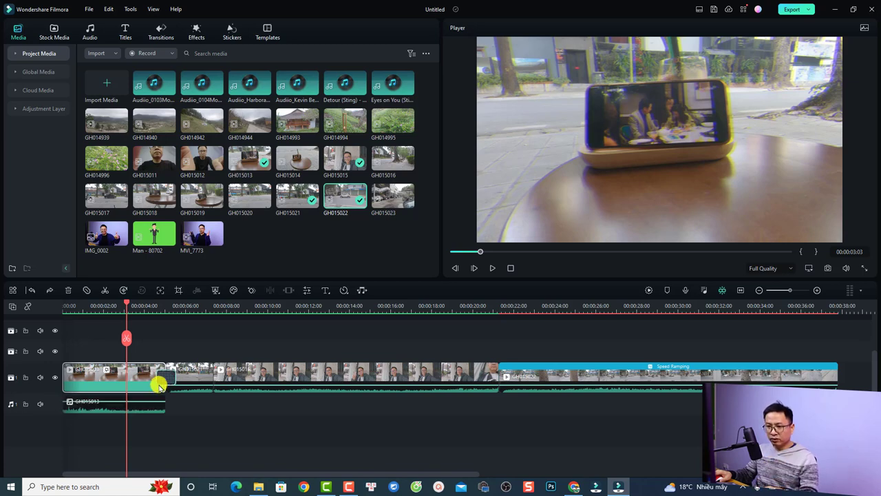
key(ctrl+y)
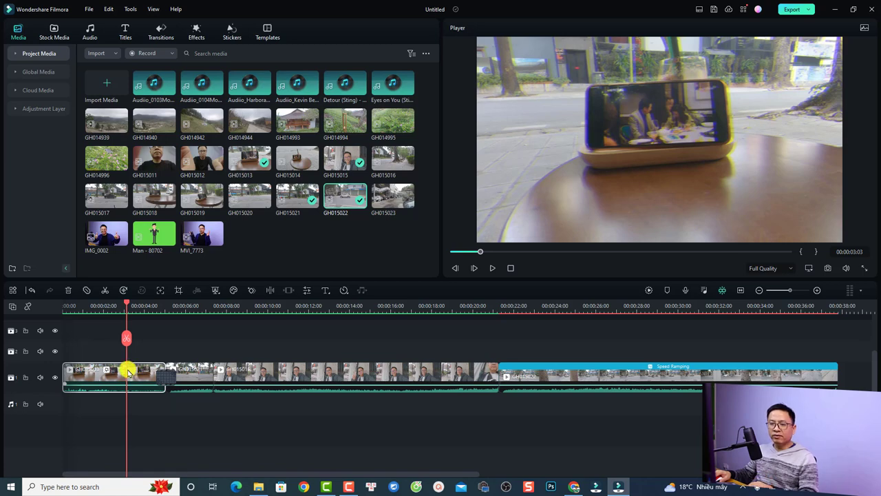
- Set the GH015013 clip's volume to 8.0 dB, and shift its sound balance to -100 and back to near centre at 0.3
double_click(128, 372)
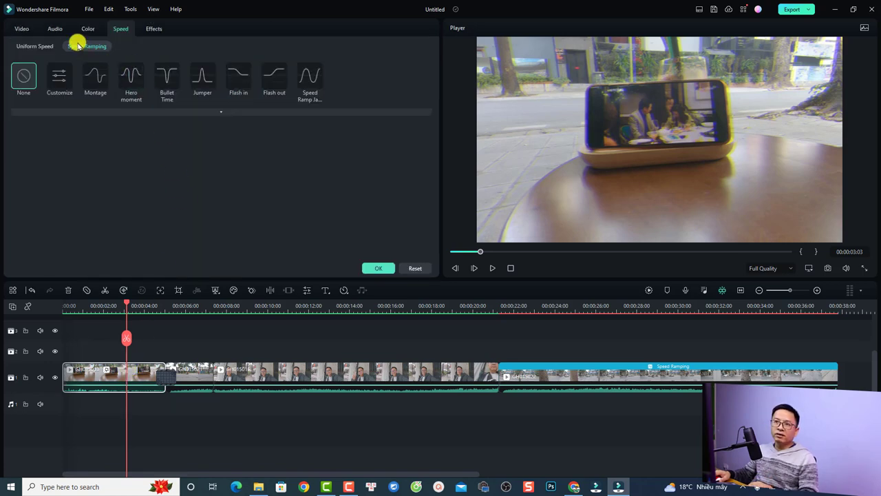
click(55, 29)
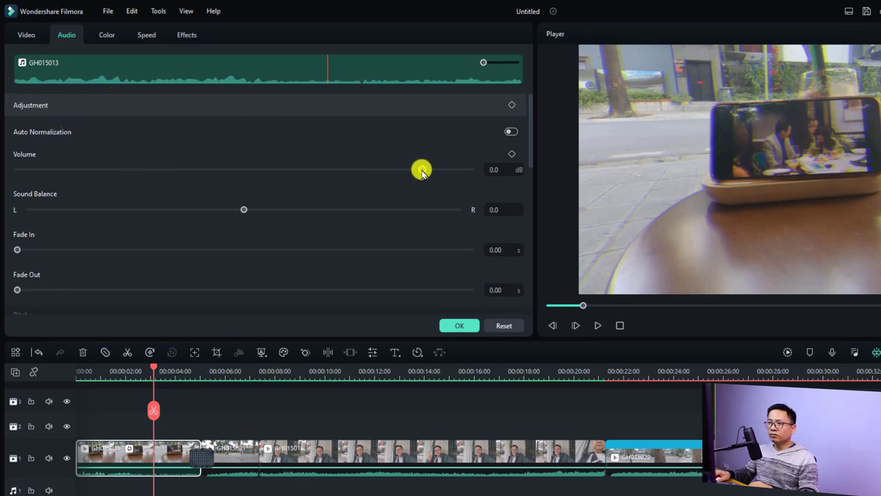
drag(422, 170, 455, 172)
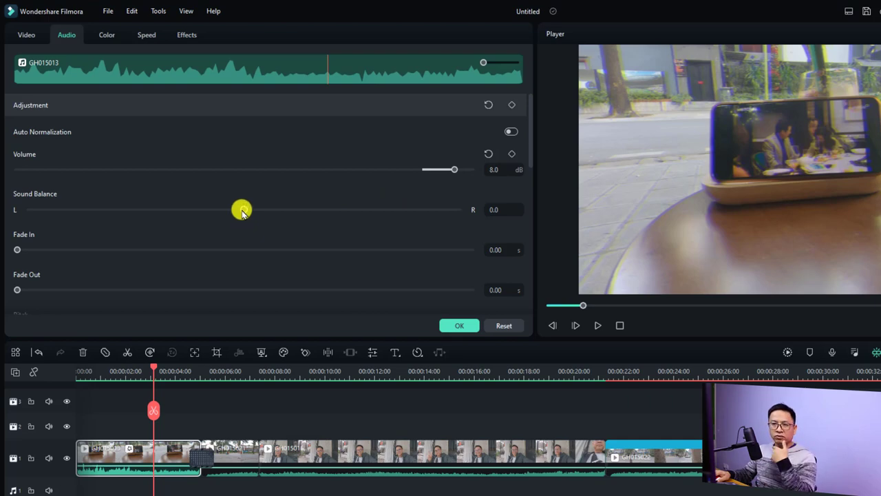
drag(239, 210, 28, 213)
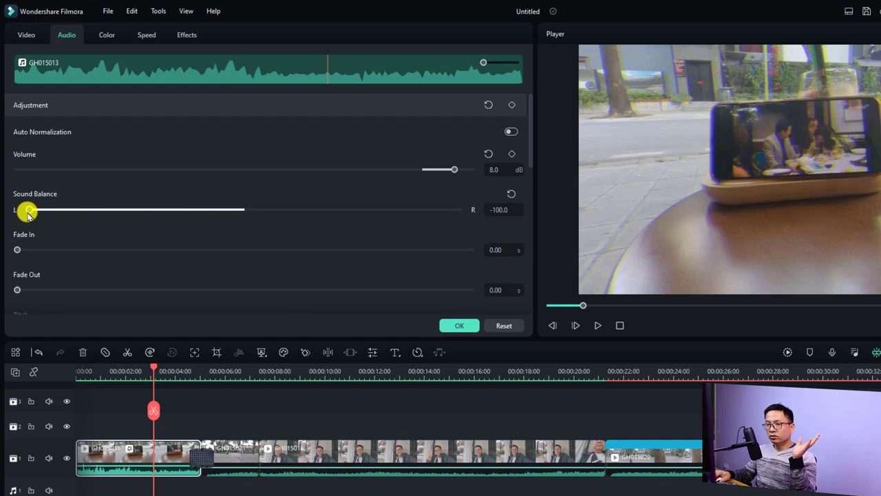
drag(27, 210, 246, 209)
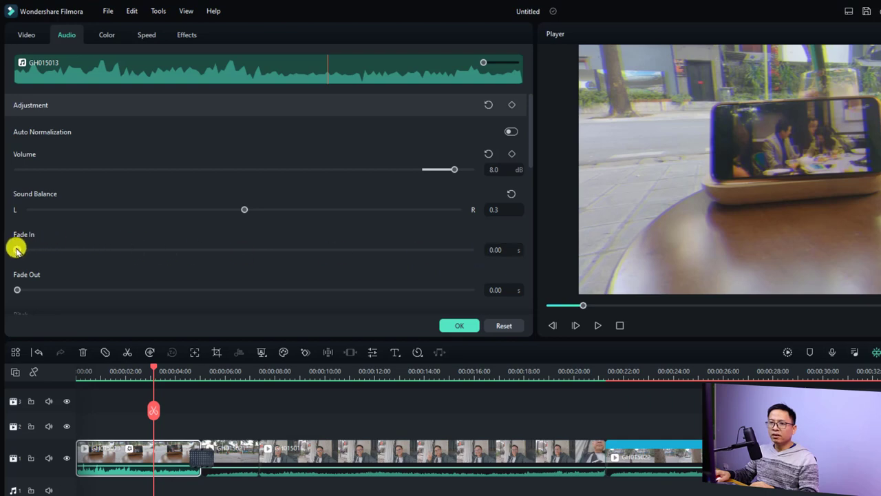
- Set the clip's audio fade in to 0.68 s and fade out to 0.82 s, review the remaining audio options and confirm
drag(16, 249, 79, 250)
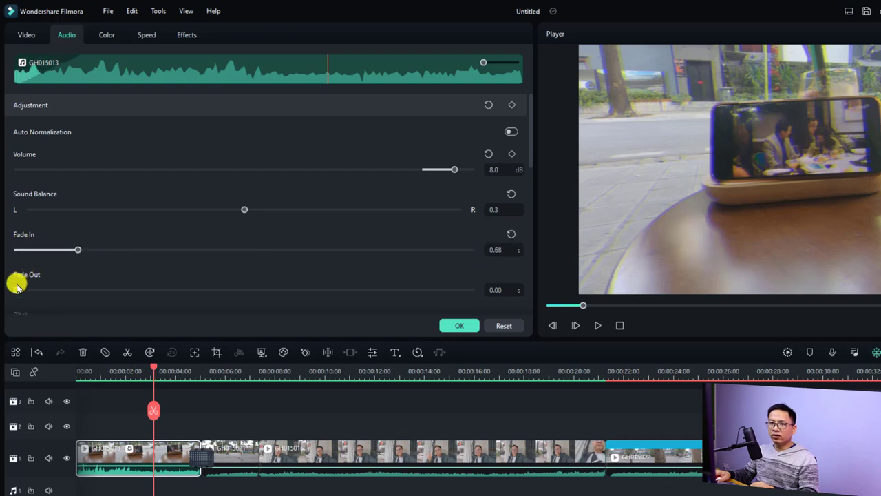
drag(17, 290, 90, 290)
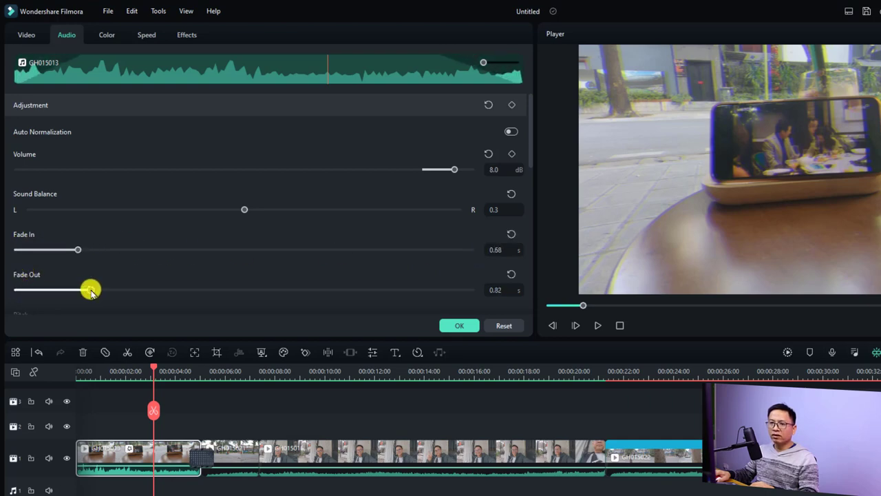
scroll(203, 241, down, 1)
scroll(529, 154, up, 1)
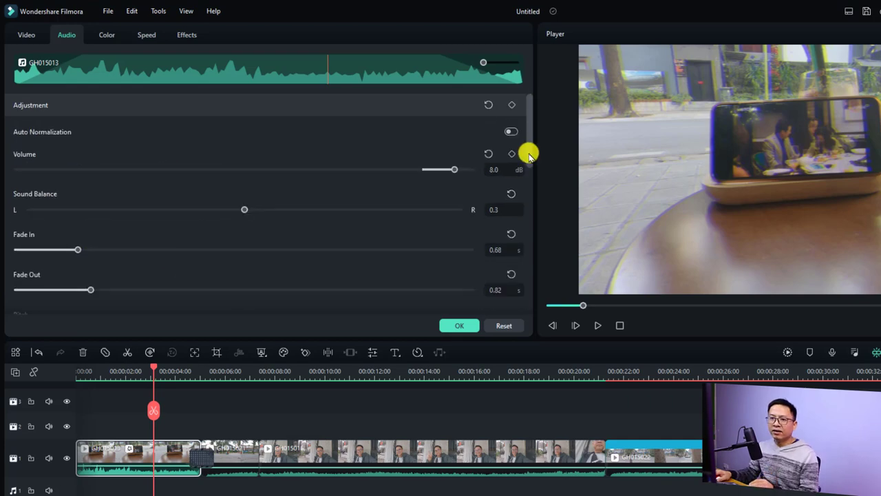
drag(529, 155, 529, 217)
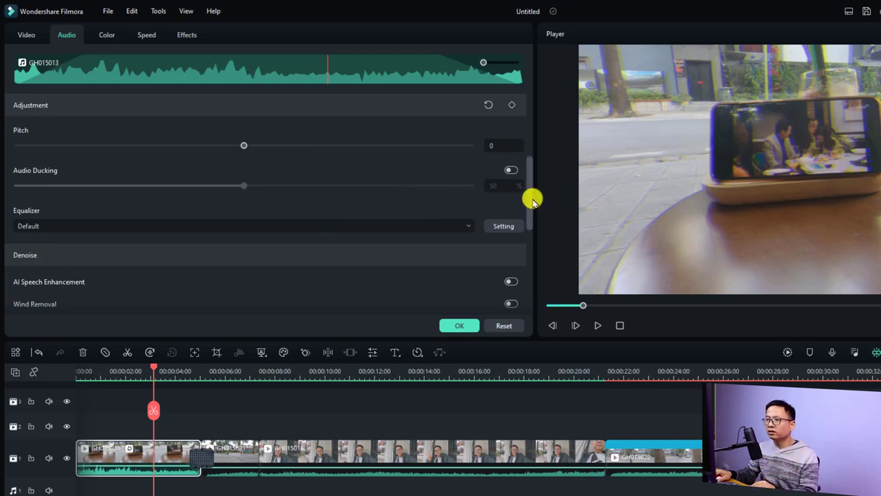
drag(528, 201, 520, 295)
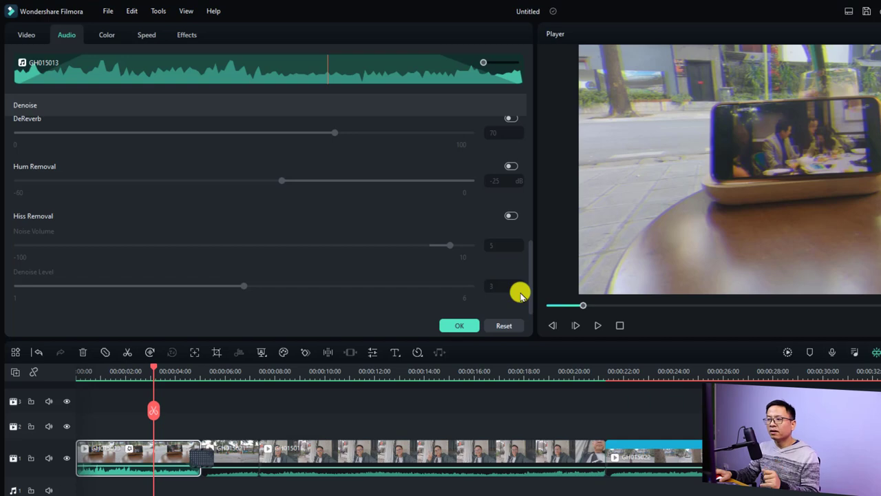
click(454, 326)
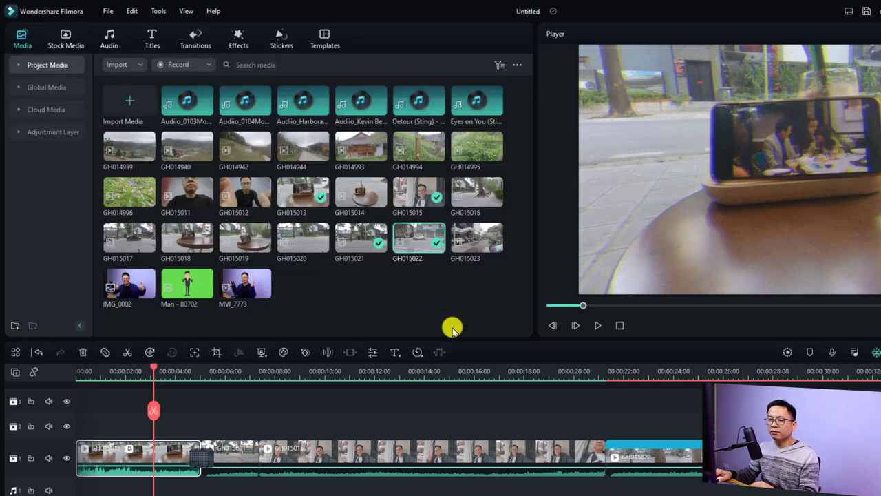
- Add the Audiio_HarborandHome_DarkDays_summerlover music to the audio track at the start of the timeline
click(77, 377)
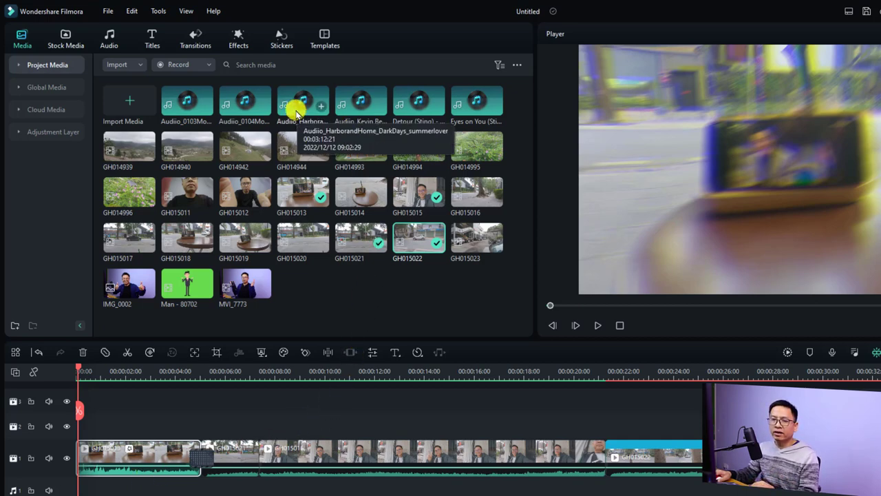
drag(297, 111, 81, 495)
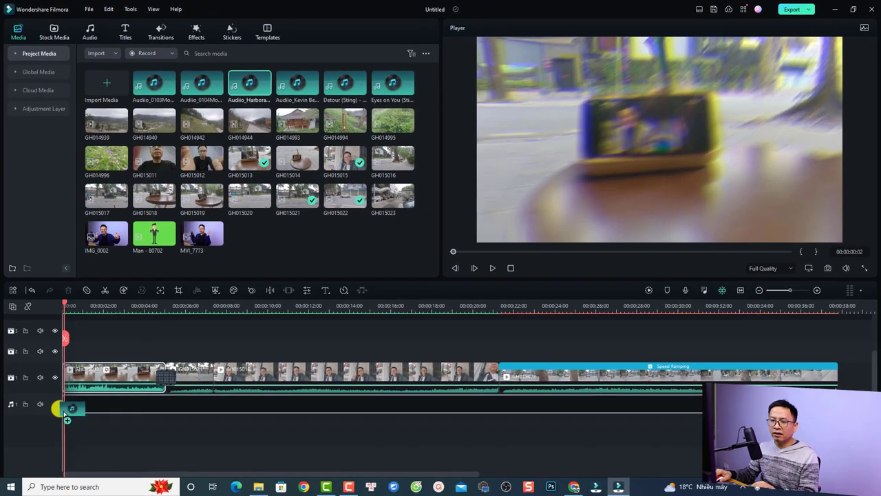
drag(66, 413, 65, 411)
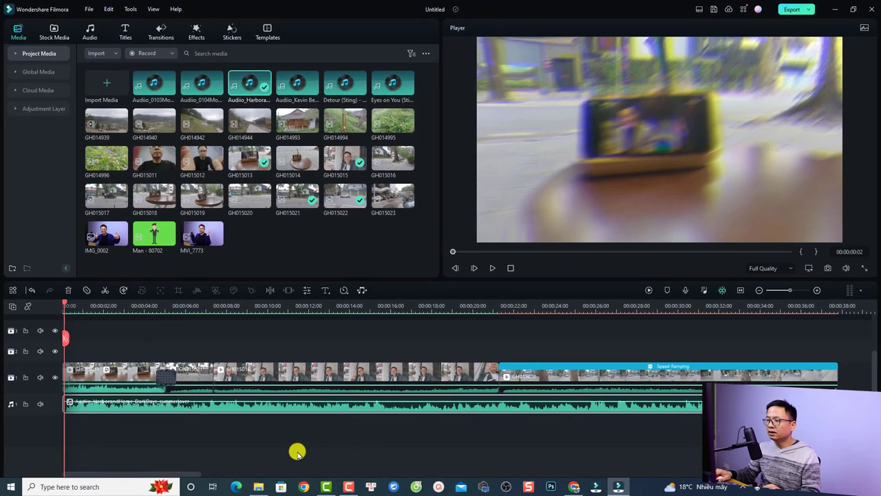
- Select all clips on the main video track and play back the opening clips with the background music
scroll(297, 452, down, 5)
click(606, 365)
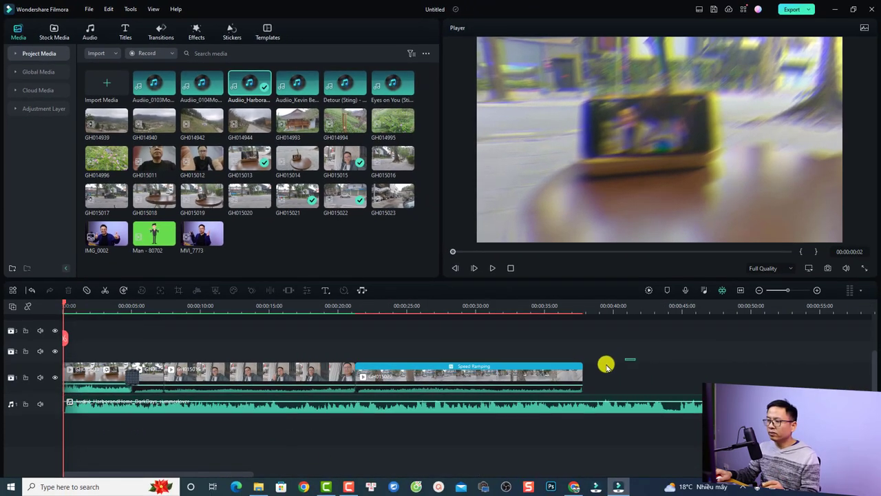
drag(606, 365, 114, 367)
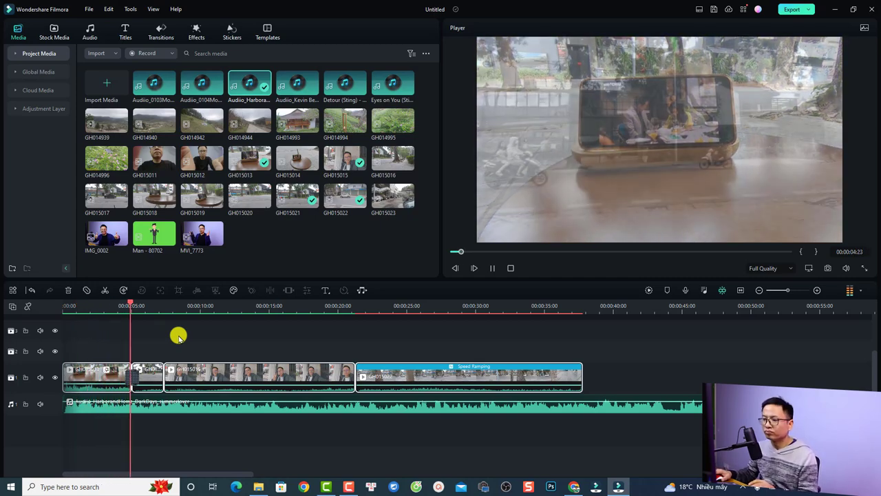
key(space)
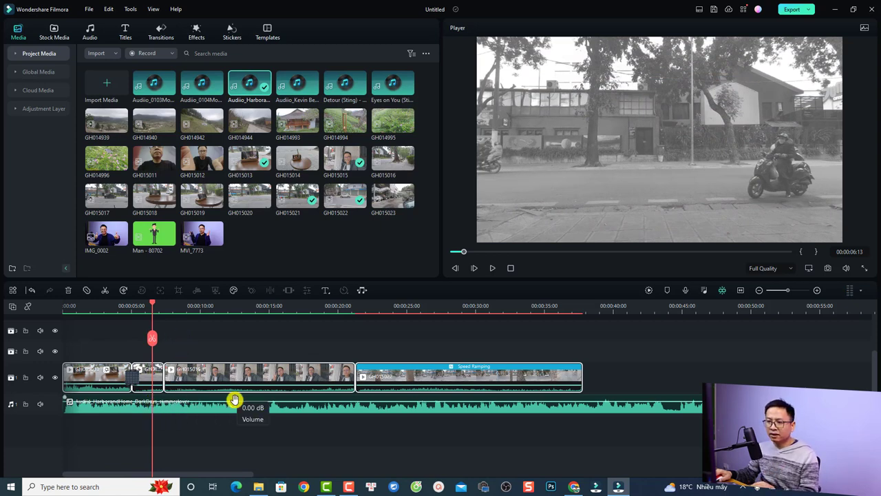
- Lower the background music clip's volume to -8.25 dB and play back the mix
drag(166, 403, 165, 405)
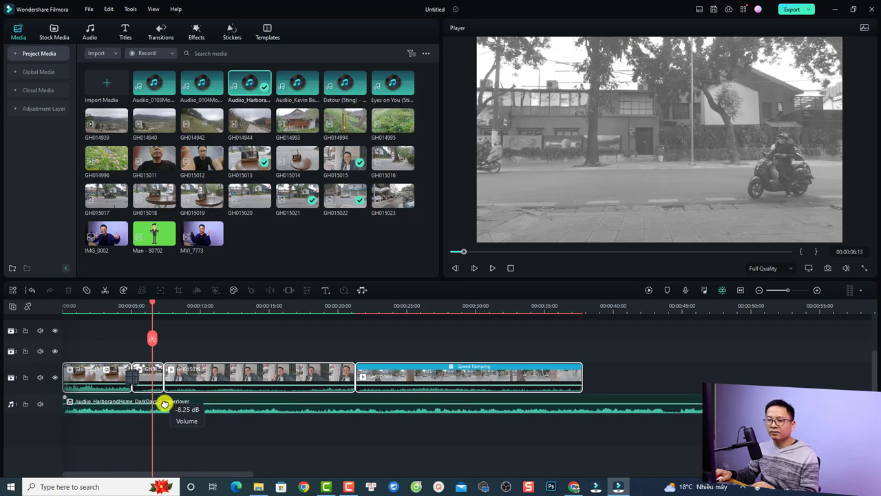
key(space)
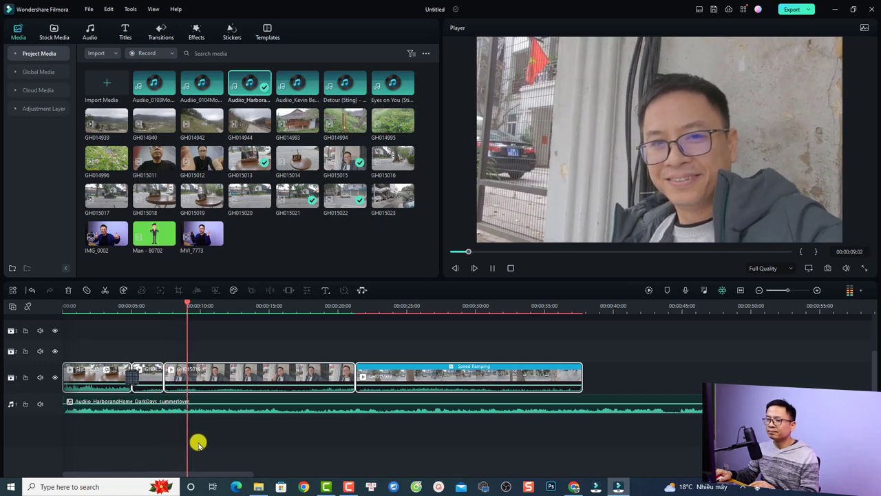
key(space)
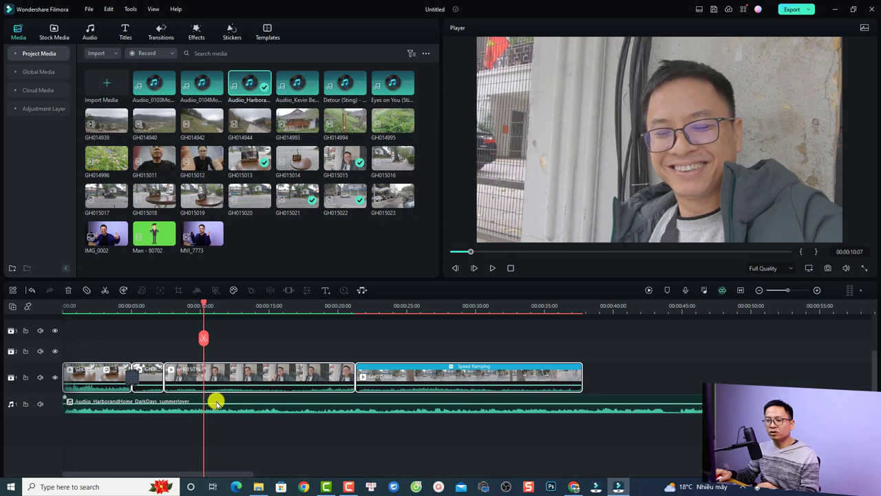
- Open the background music's audio settings and add a volume keyframe at 00:00:10:07
mouse_move(216, 402)
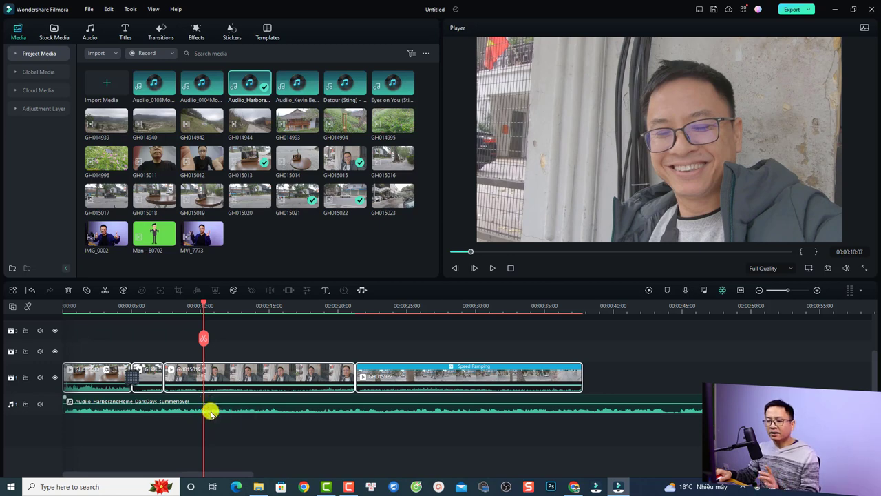
click(210, 412)
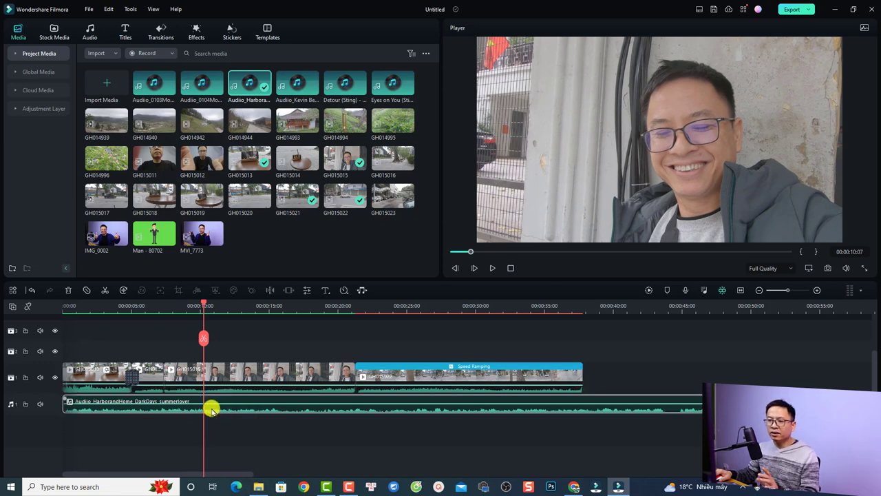
double_click(213, 409)
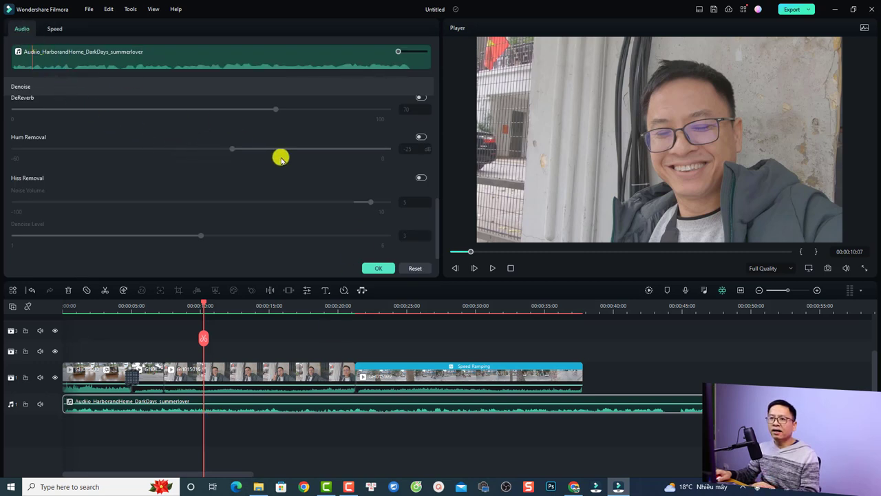
scroll(354, 138, up, 5)
scroll(383, 159, up, 2)
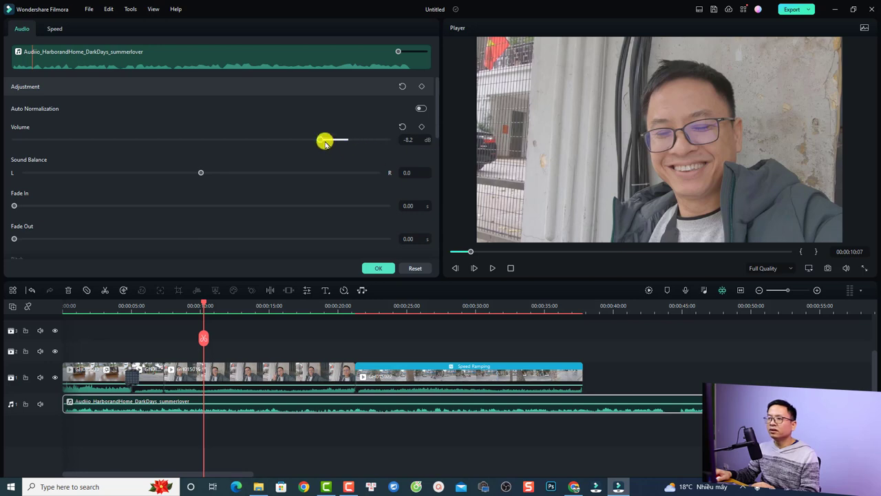
click(421, 126)
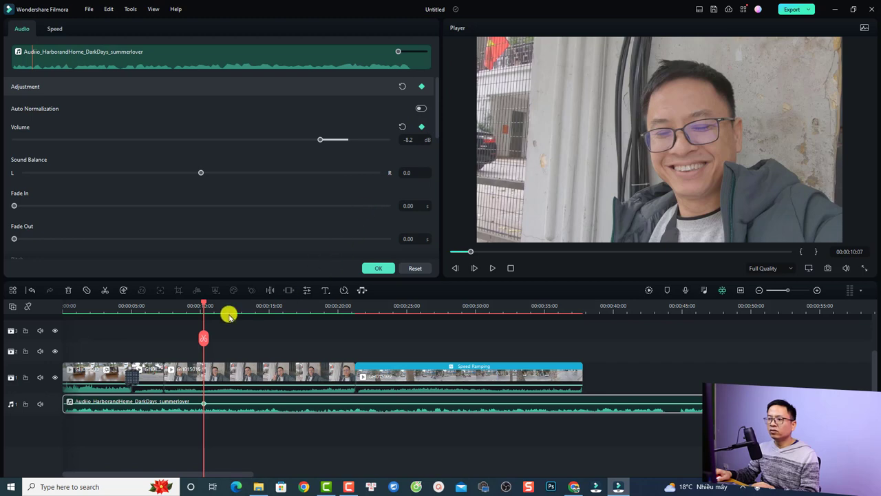
- Add a second volume keyframe to the music at 00:00:11:07 and set its volume to -0.1 dB
drag(202, 305, 217, 310)
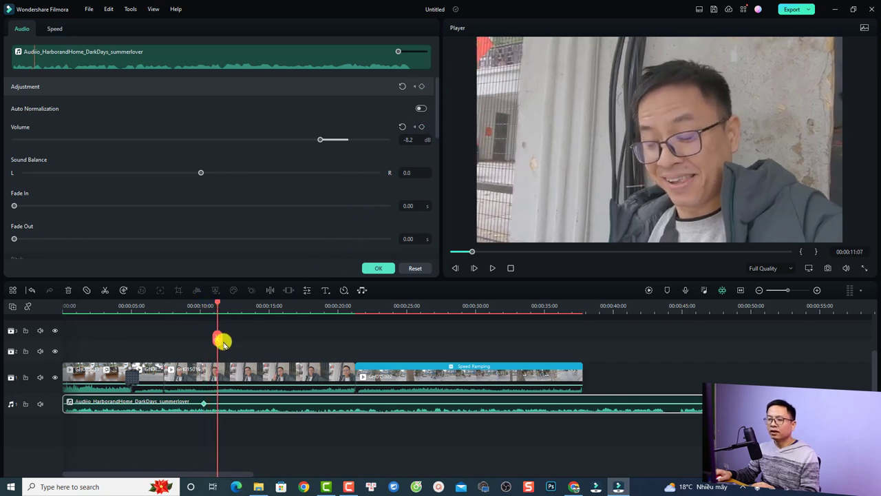
click(421, 127)
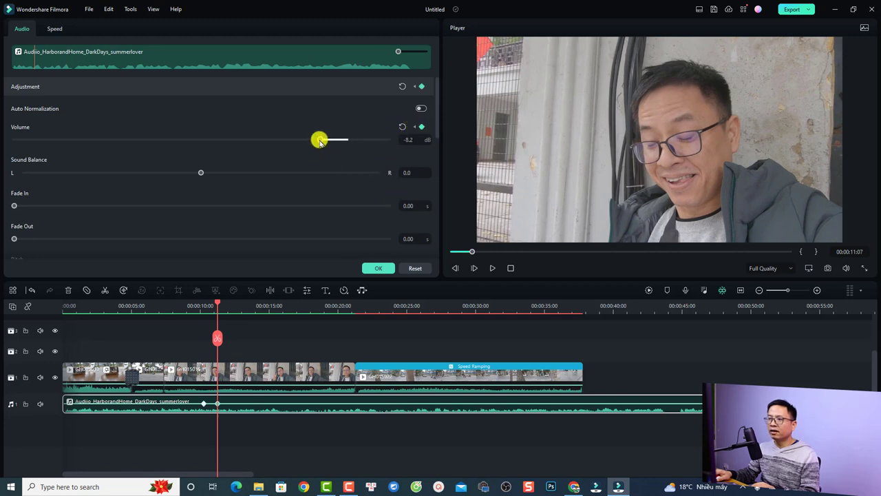
drag(321, 141, 347, 147)
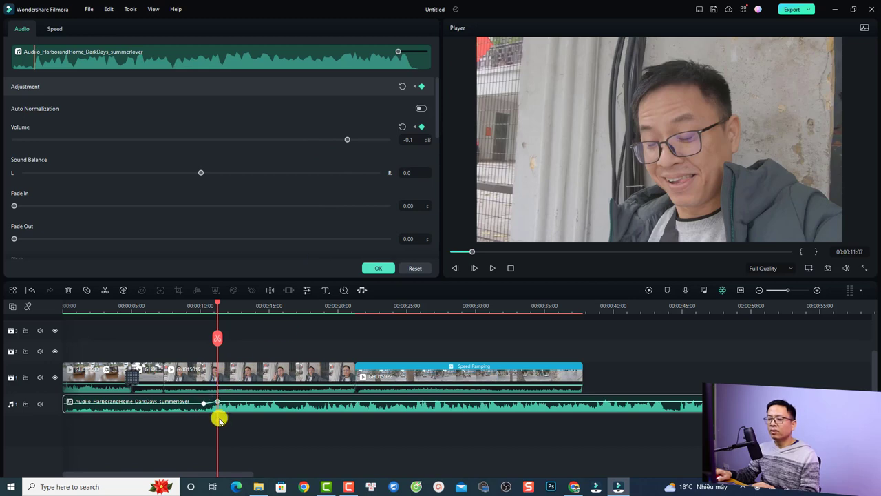
- Add a third volume keyframe to the music at 00:00:13:16 and set its volume to -8.5 dB
click(250, 308)
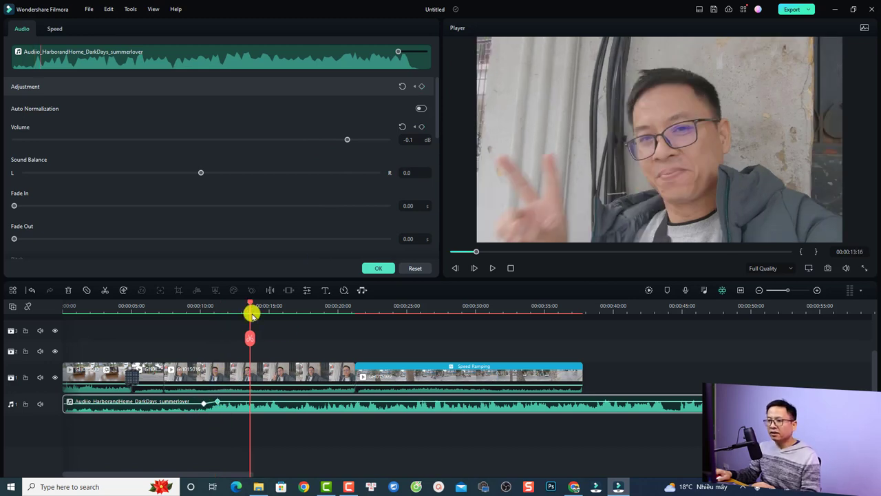
click(421, 127)
drag(348, 138, 320, 146)
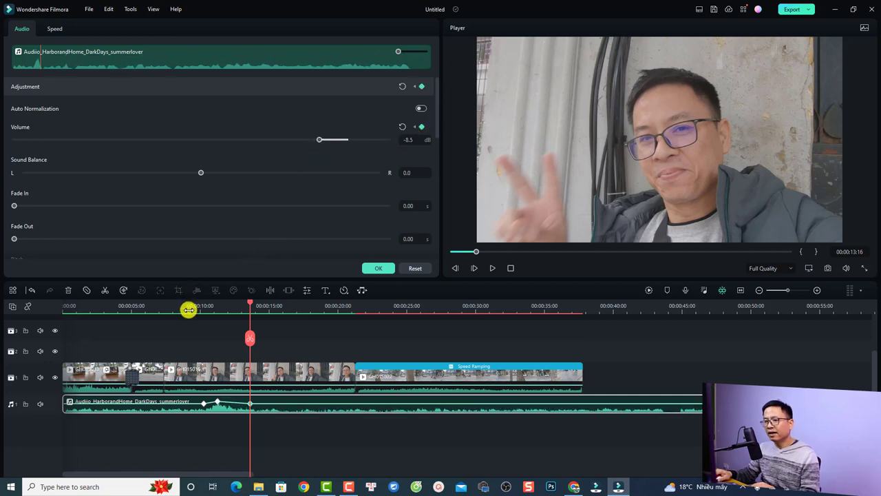
- Play back the music section with the volume keyframes and confirm the audio settings
drag(188, 310, 173, 310)
key(space)
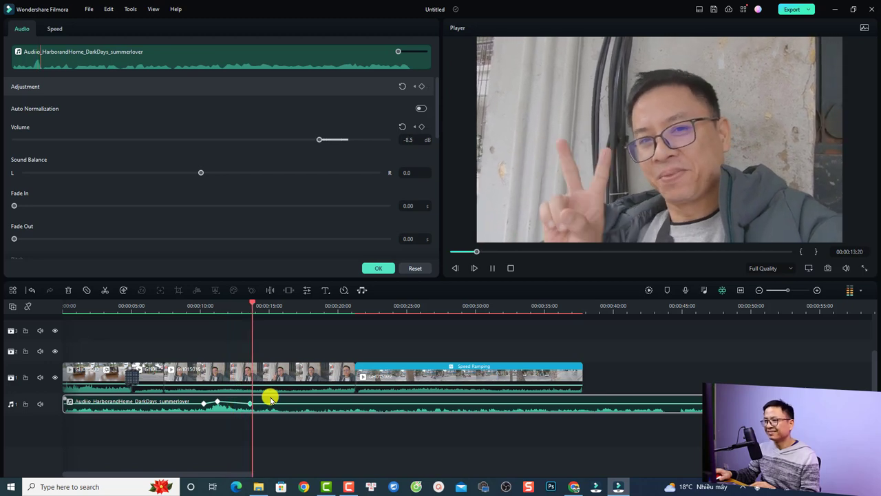
key(space)
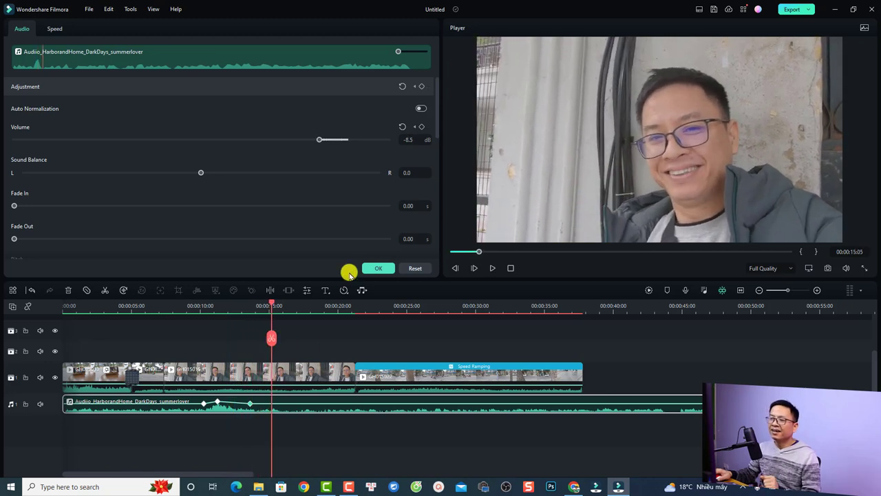
click(375, 268)
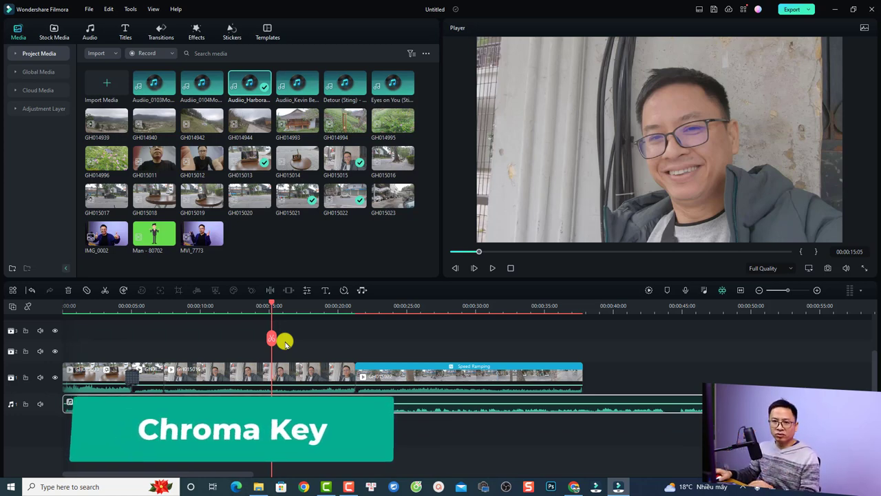
- Place the Man - 80702 green screen clip on the second video track at 00:00:07:21 and play it back
click(171, 305)
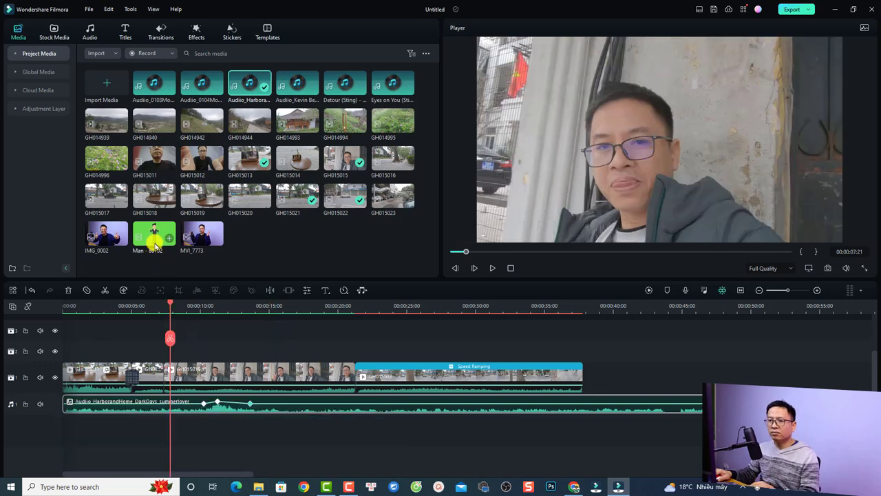
drag(155, 245, 168, 346)
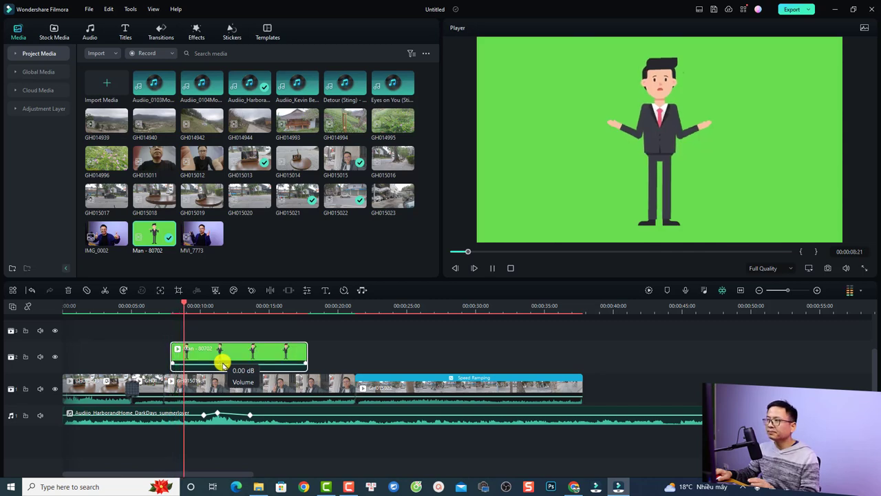
key(space)
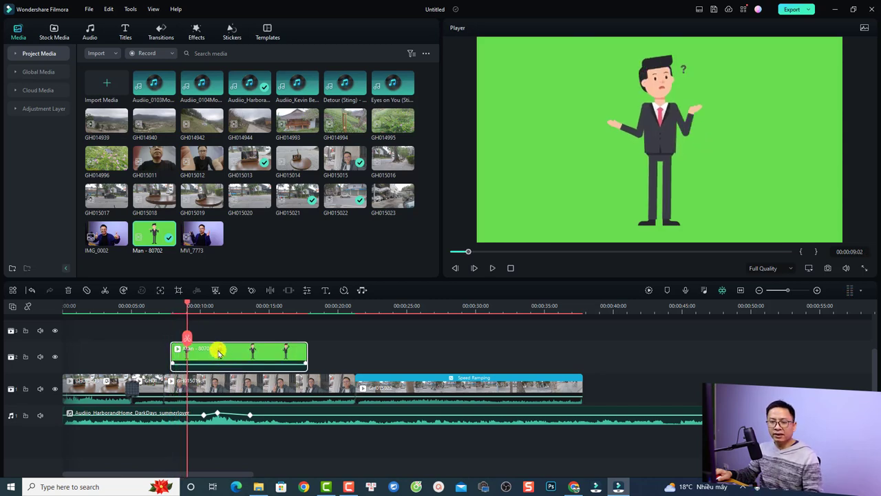
- Enable Chroma Key on the Man - 80702 clip and play back the keyed result
double_click(218, 353)
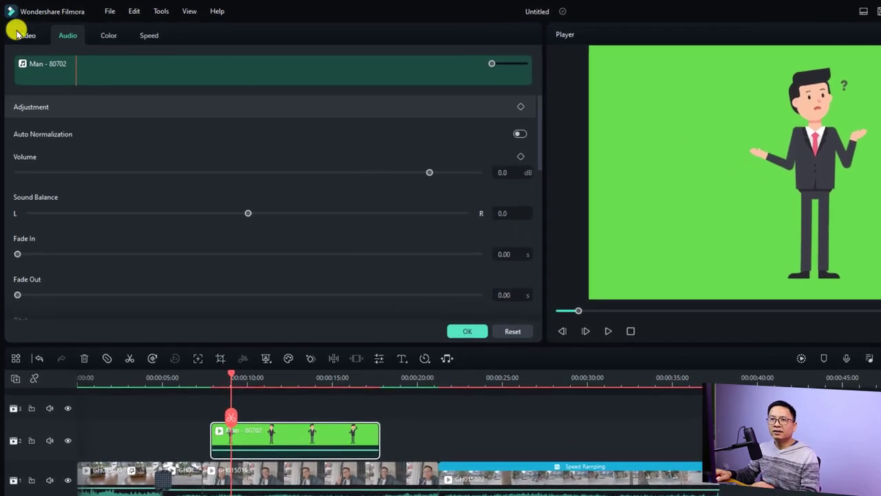
click(19, 35)
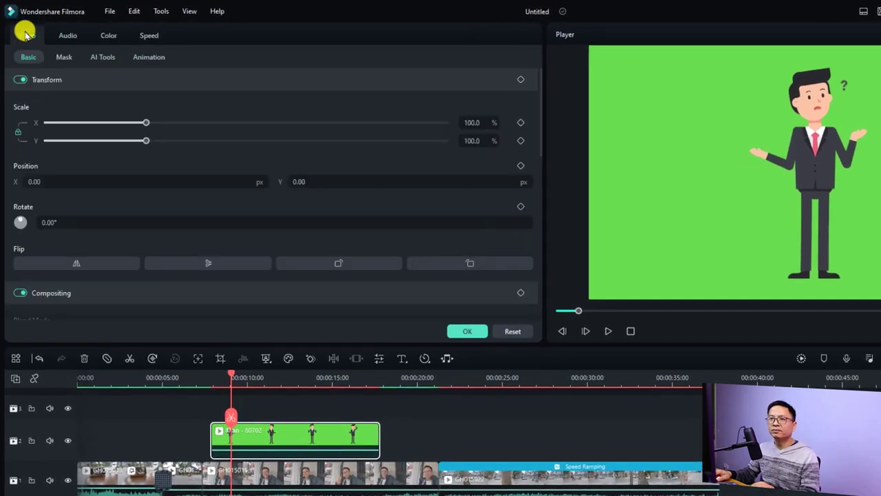
click(102, 57)
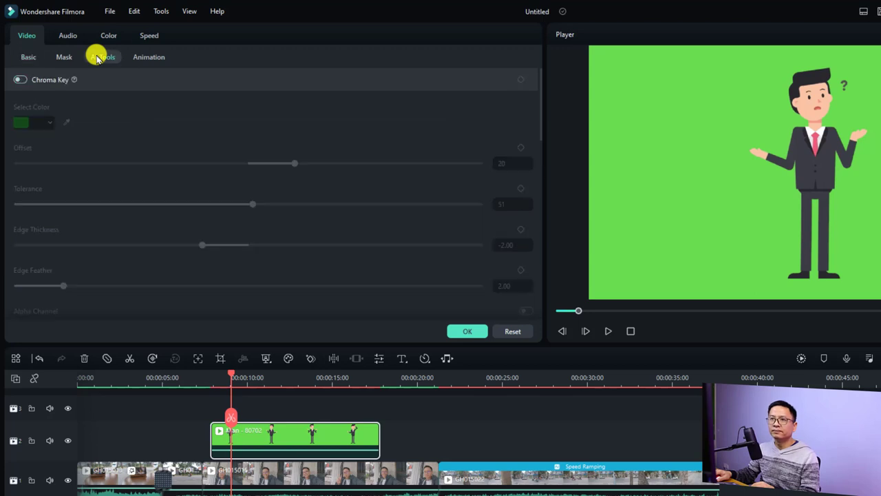
click(22, 81)
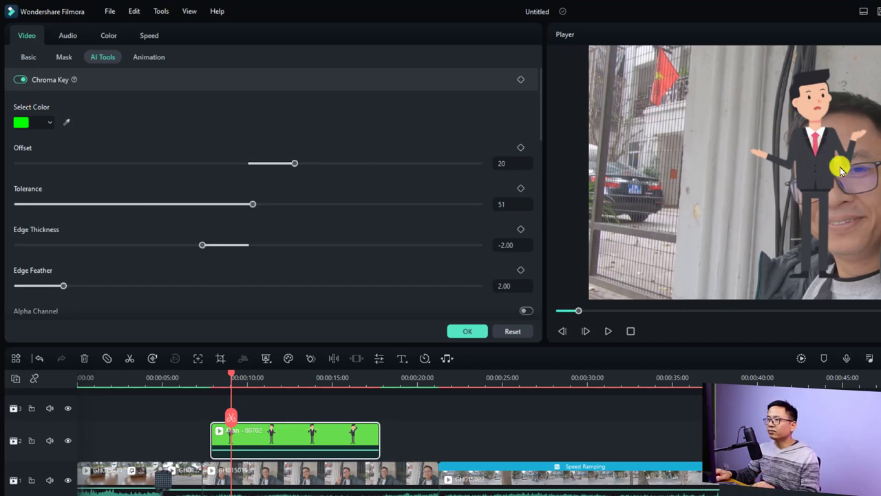
click(202, 378)
key(space)
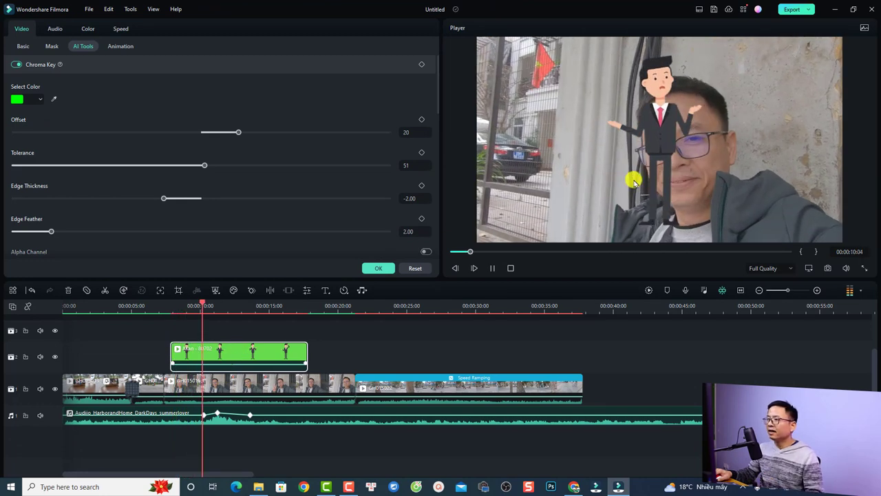
key(space)
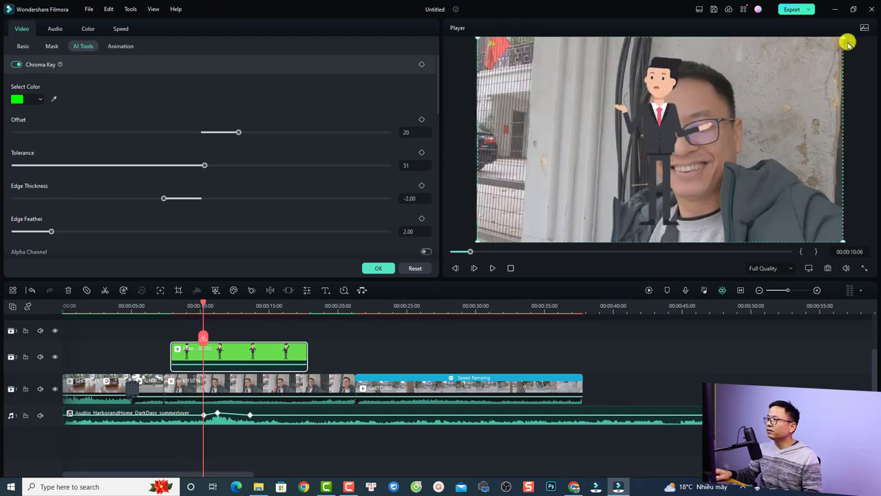
- Scale down the keyed cartoon man and move him to the left side of the video frame
drag(843, 38, 752, 88)
drag(622, 159, 562, 159)
- Try keying out a dark colour sampled from the video frame, with offset 16 and tolerance 55
scroll(262, 134, down, 1)
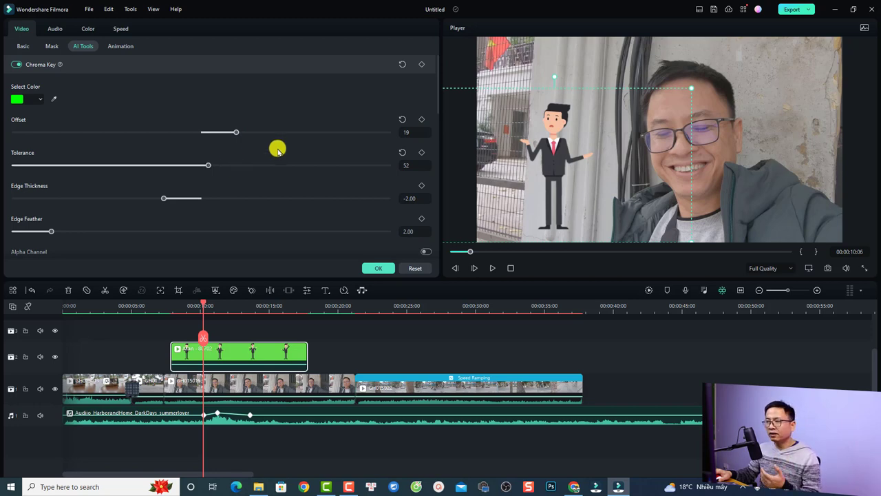
click(54, 100)
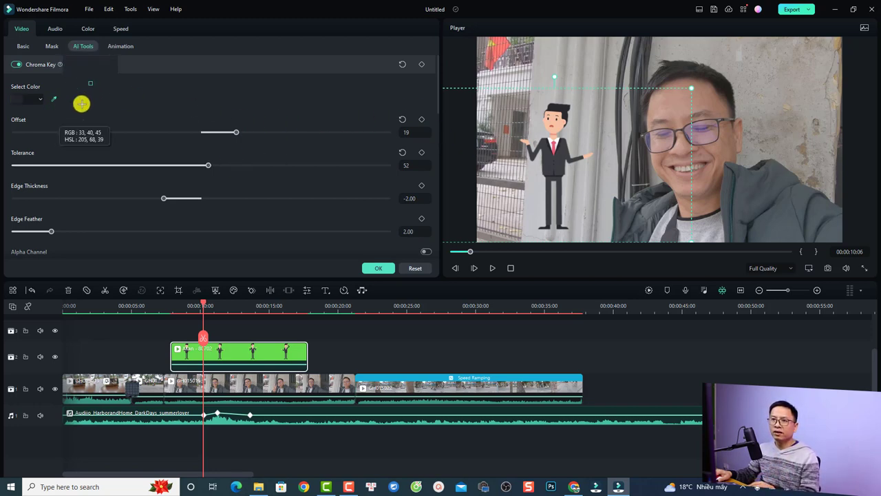
click(615, 173)
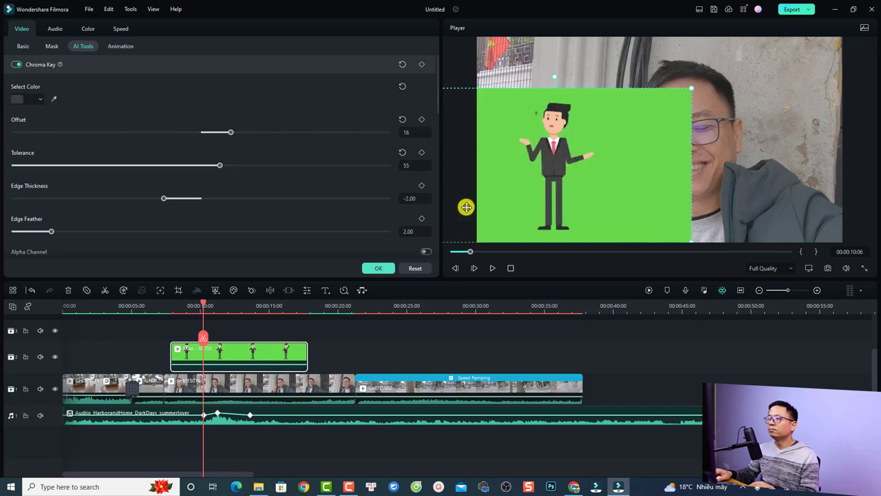
- Sample the clip's green background as the chroma key colour with offset 6 and tolerance 52, confirm, and play back the result
click(52, 100)
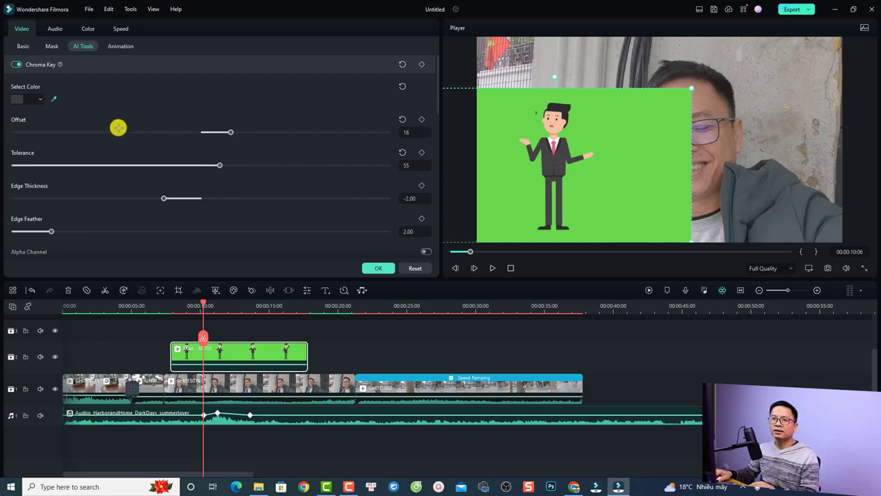
click(531, 135)
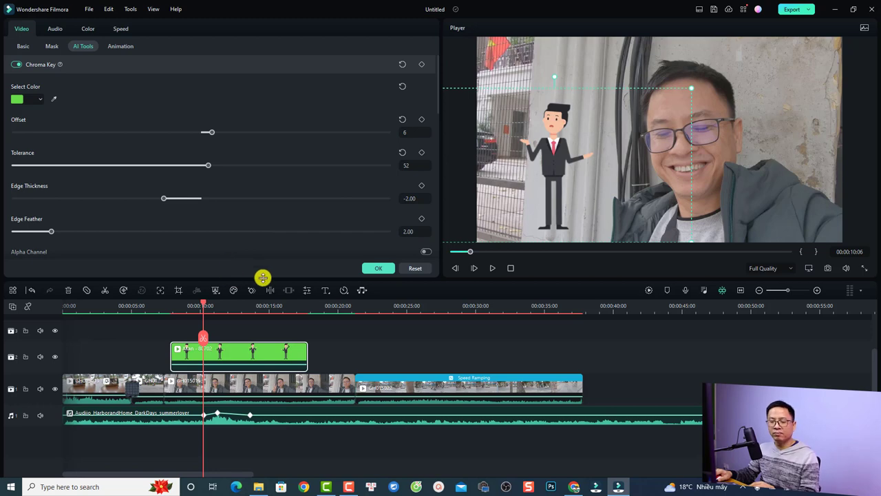
click(377, 270)
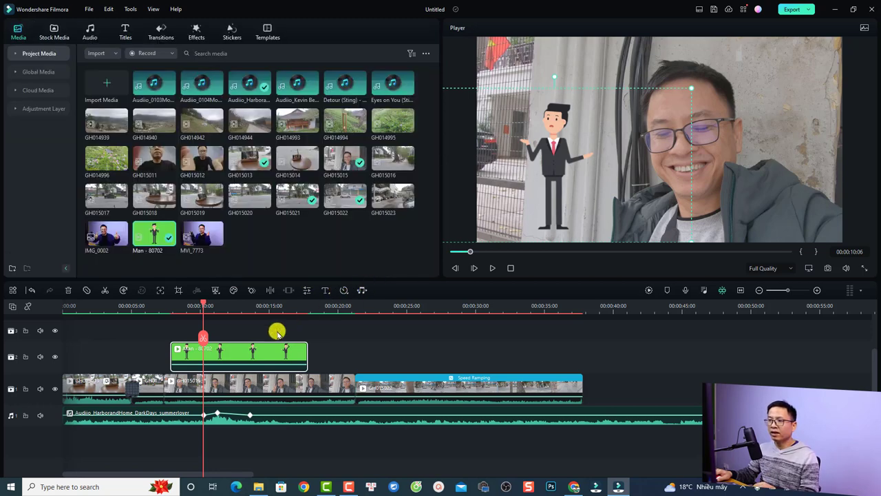
key(space)
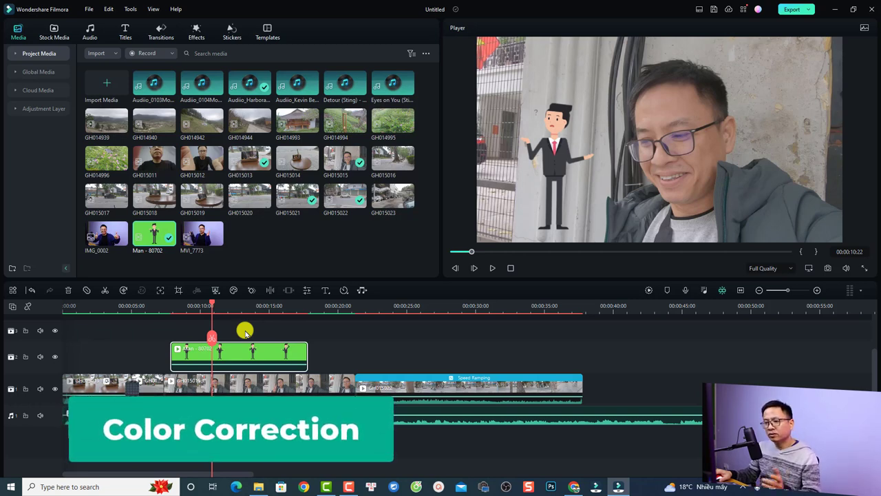
- Delete the effects from the opening GH015013 clip on the main video track
click(85, 309)
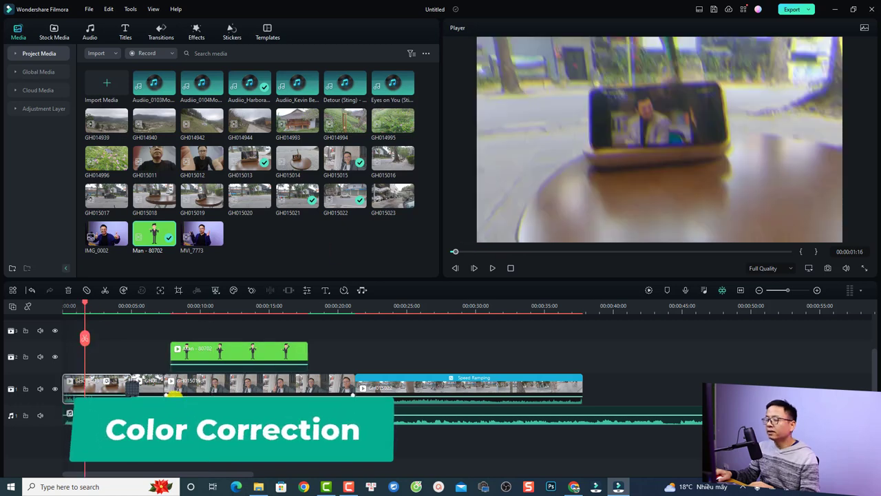
right_click(89, 389)
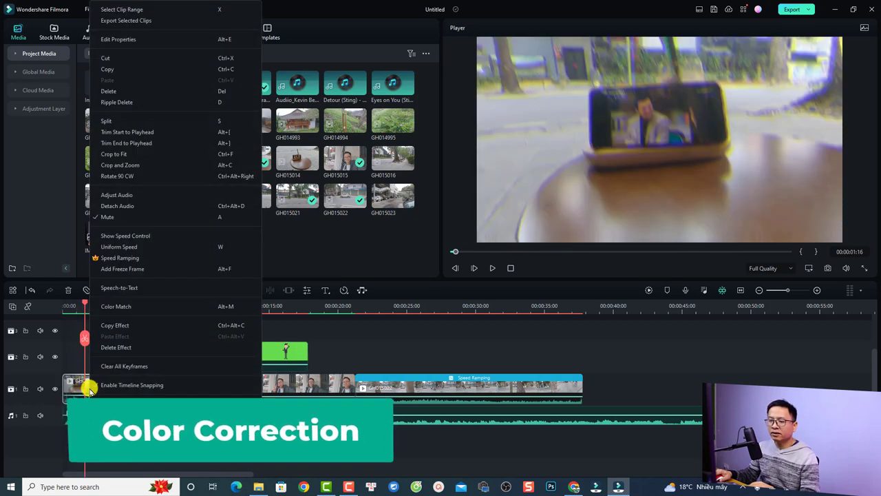
click(129, 347)
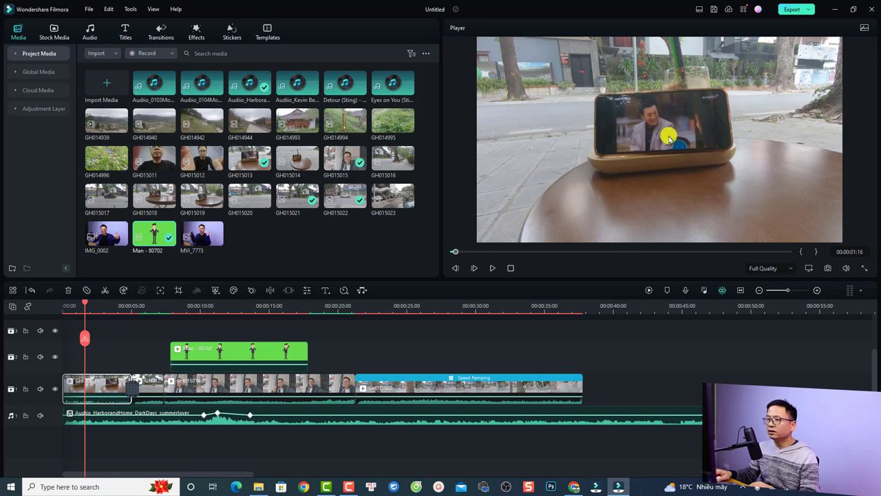
- Try the Walking Dead and Star Wars 3D LUTs on the opening GH015013 clip, and set its LUT back to None
double_click(96, 387)
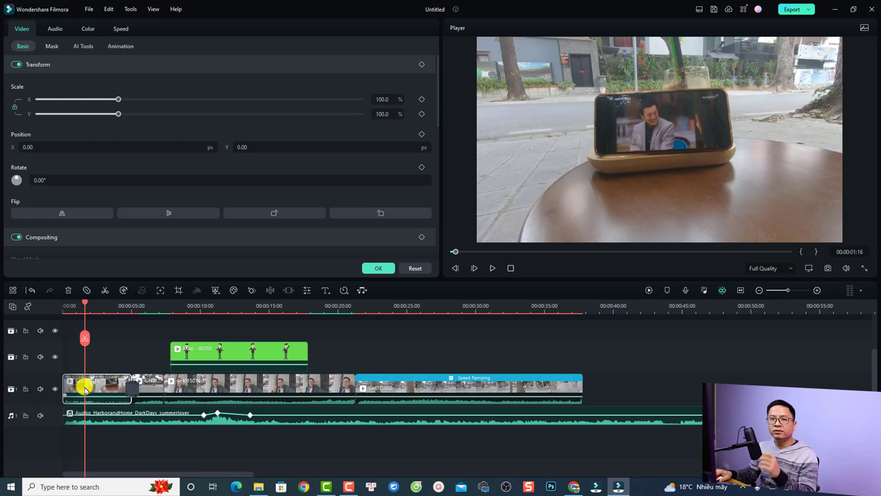
click(88, 28)
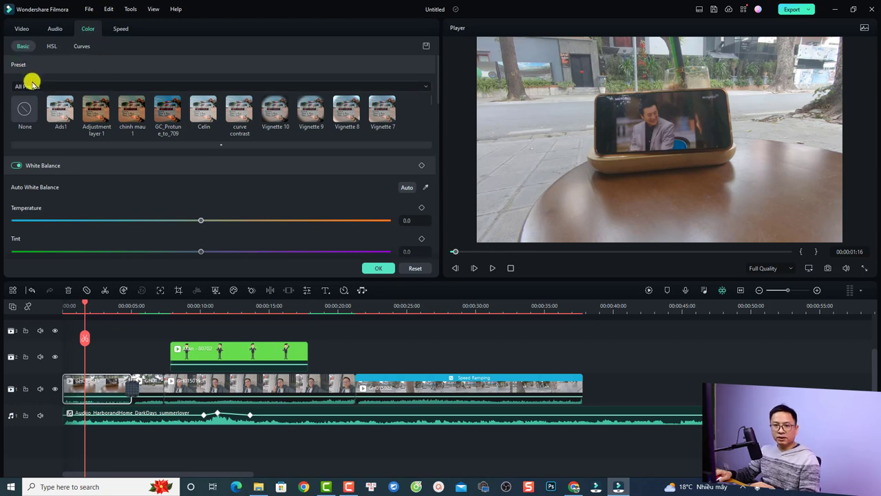
click(90, 88)
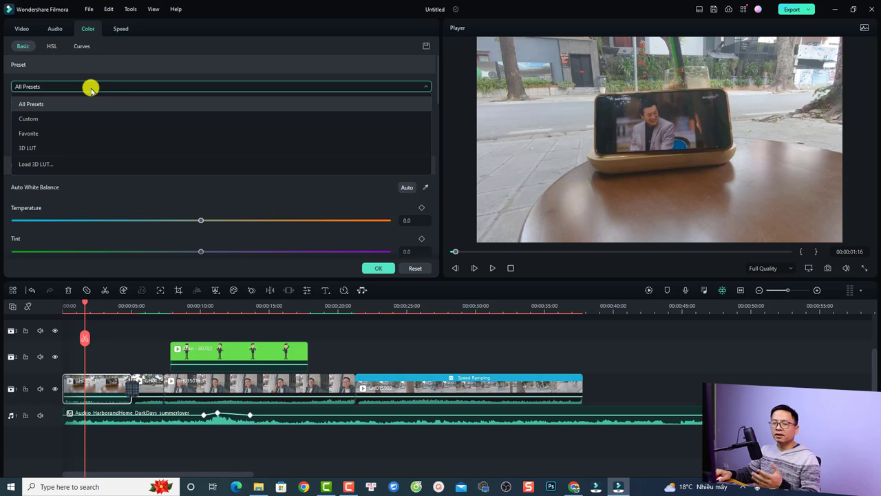
click(53, 147)
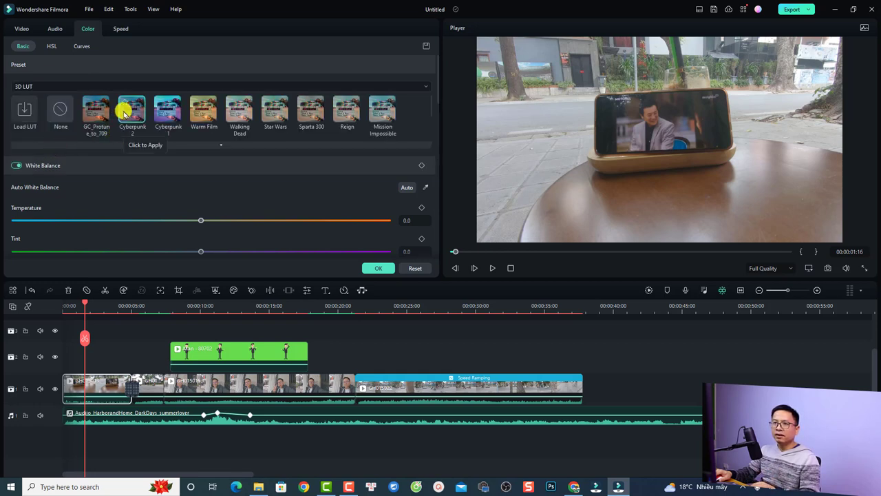
click(235, 112)
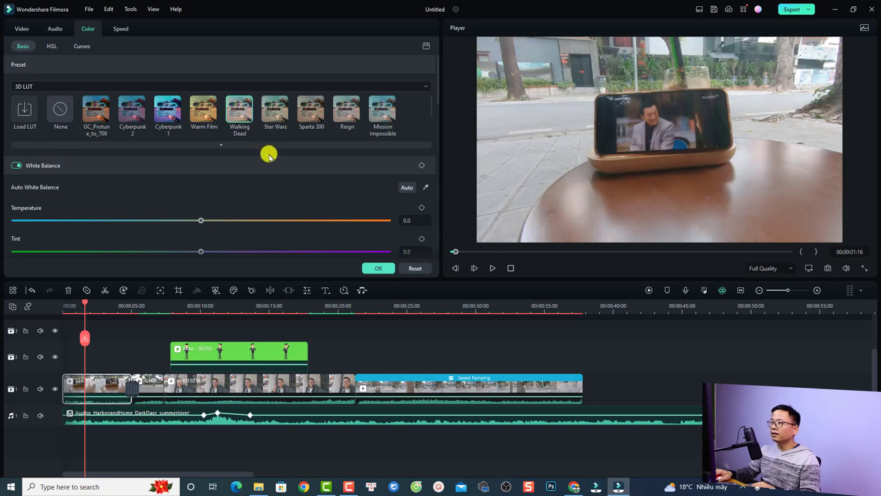
click(269, 118)
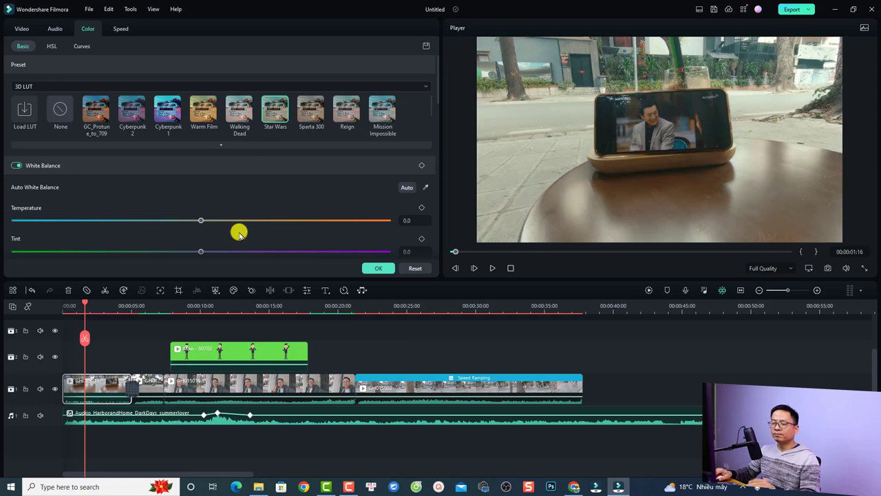
click(61, 117)
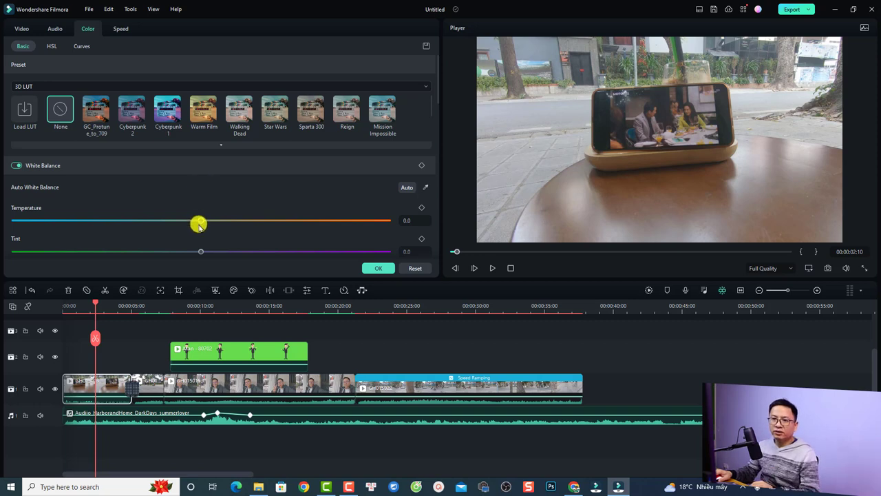
- Set the opening clip's contrast to 28.1 and its saturation to 14.1 in the basic colour adjustments
scroll(246, 217, down, 1)
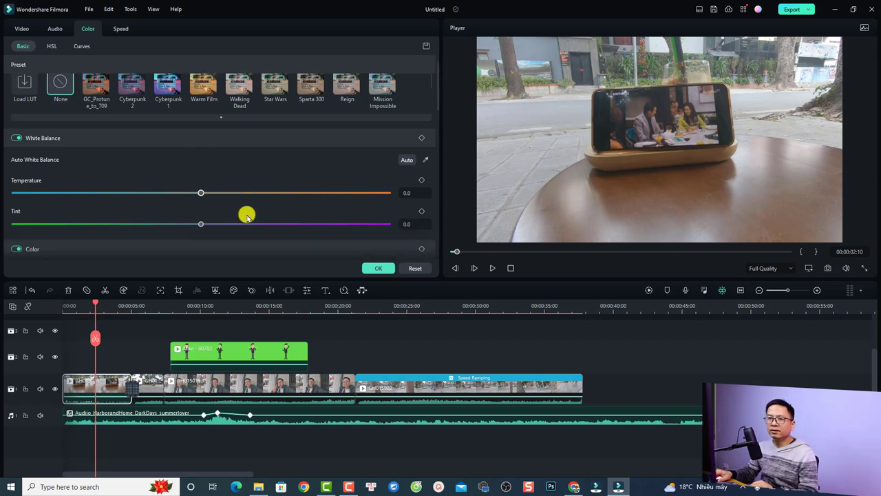
scroll(247, 216, down, 3)
scroll(246, 217, down, 2)
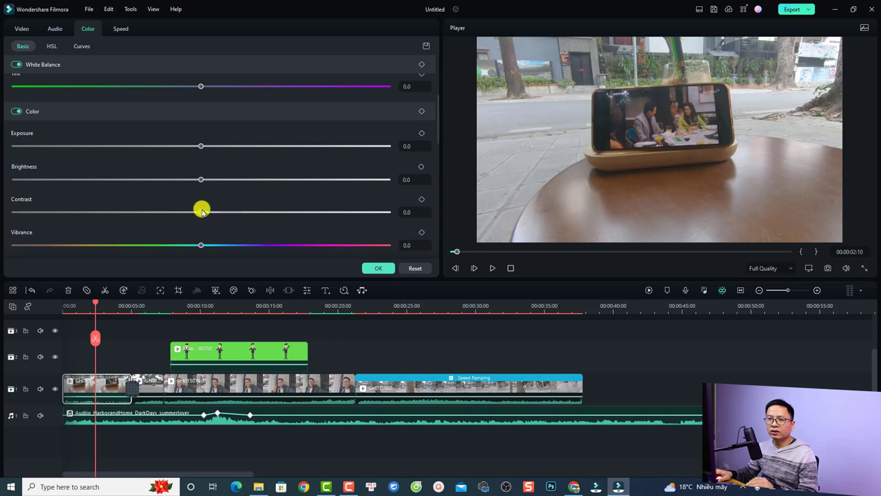
drag(203, 215, 247, 215)
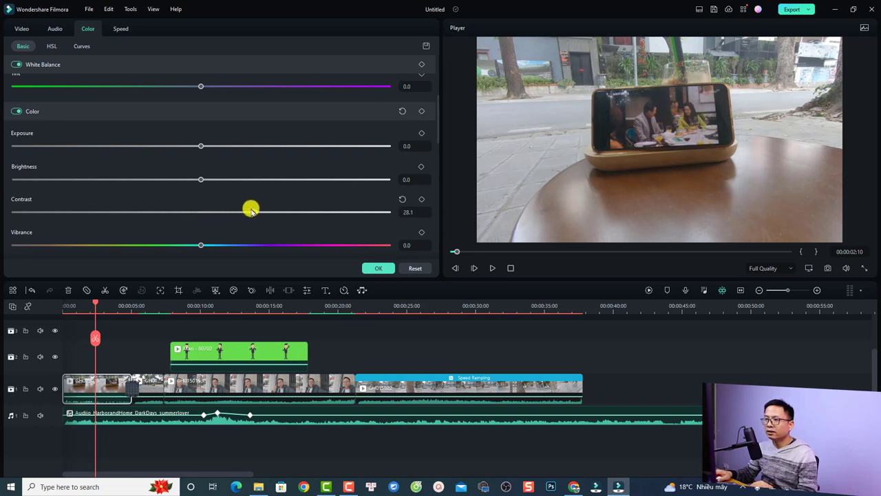
scroll(250, 211, down, 2)
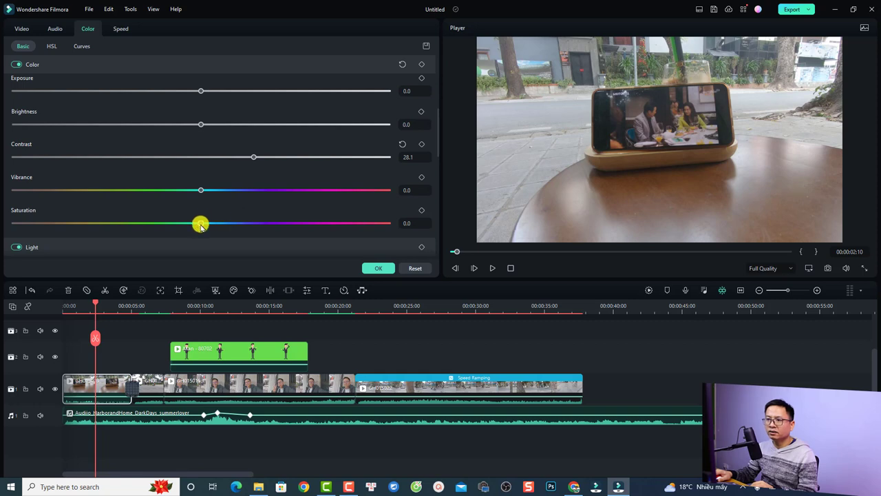
drag(210, 225, 226, 223)
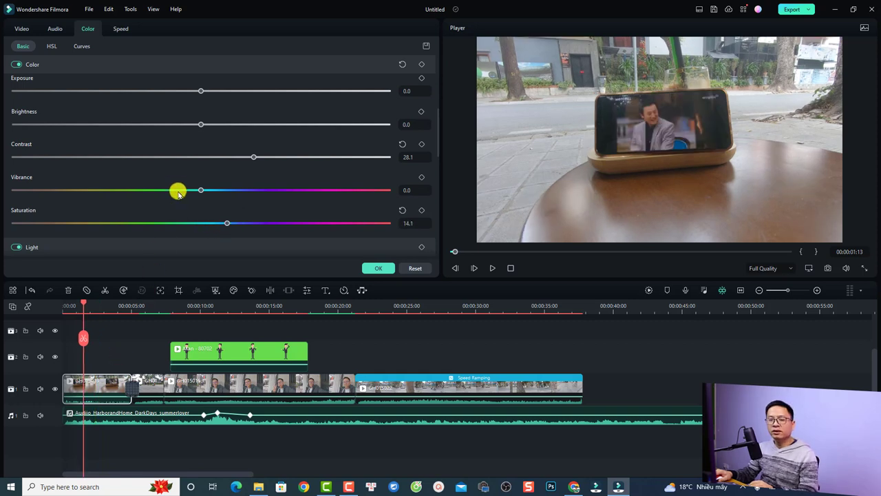
- Shape the opening clip's luma curve by raising the highlights, lowering the midtones and lifting the shadows, and confirm the colour changes
click(79, 47)
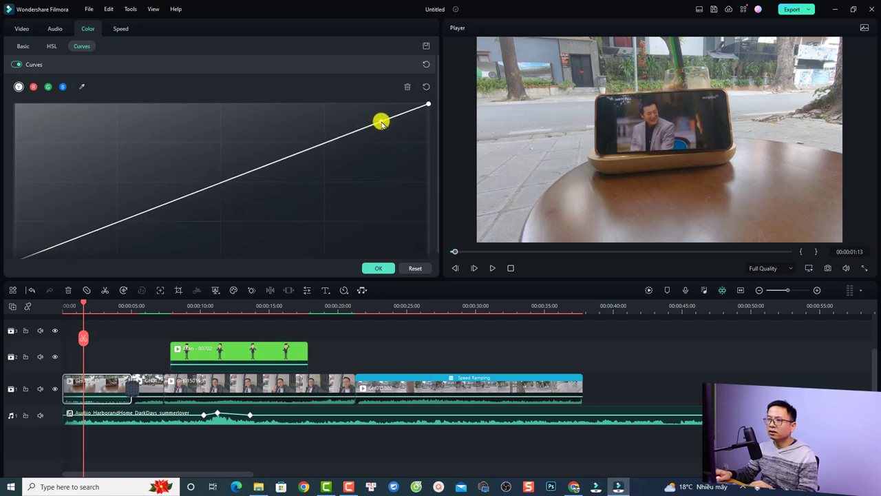
drag(378, 122, 372, 112)
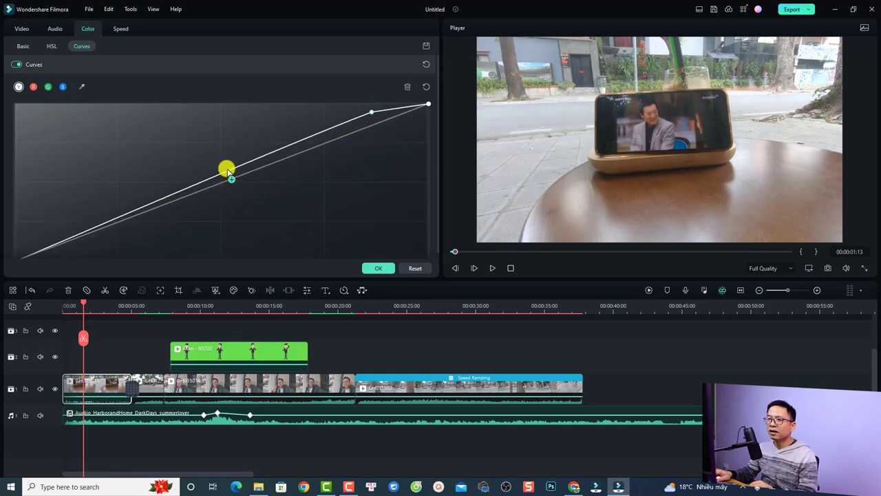
click(227, 173)
drag(227, 173, 236, 187)
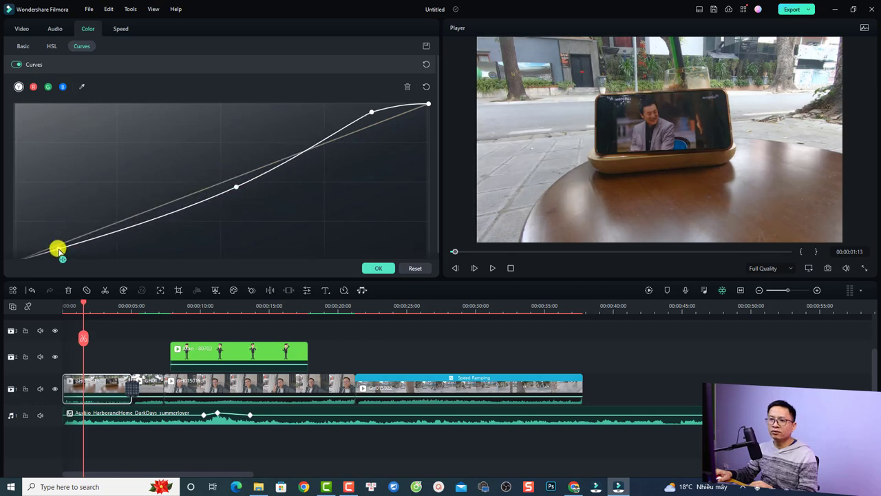
drag(58, 249, 49, 236)
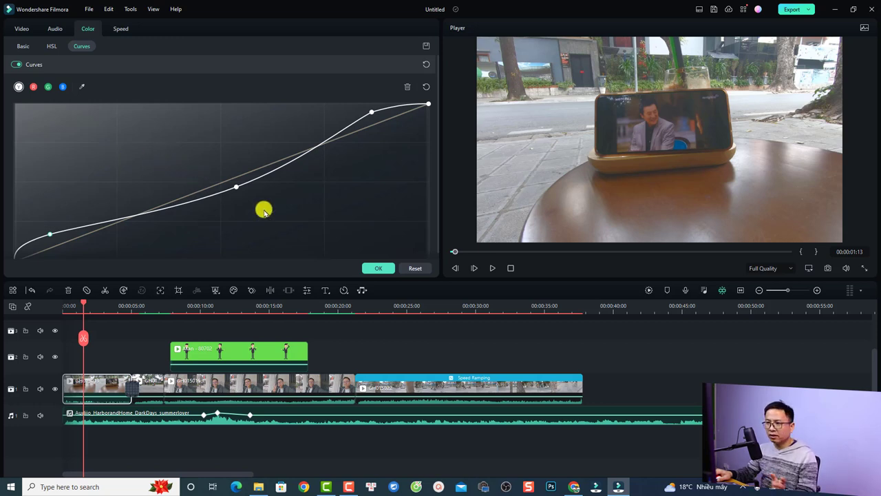
click(378, 268)
- Open the project's export settings and look through the Device, YouTube, TikTok, Vimeo and DVD destinations
scroll(345, 369, up, 2)
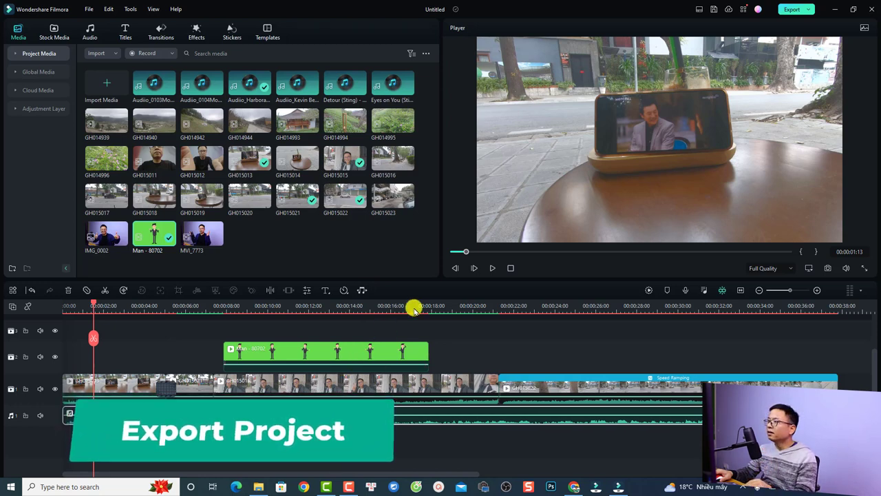
click(796, 10)
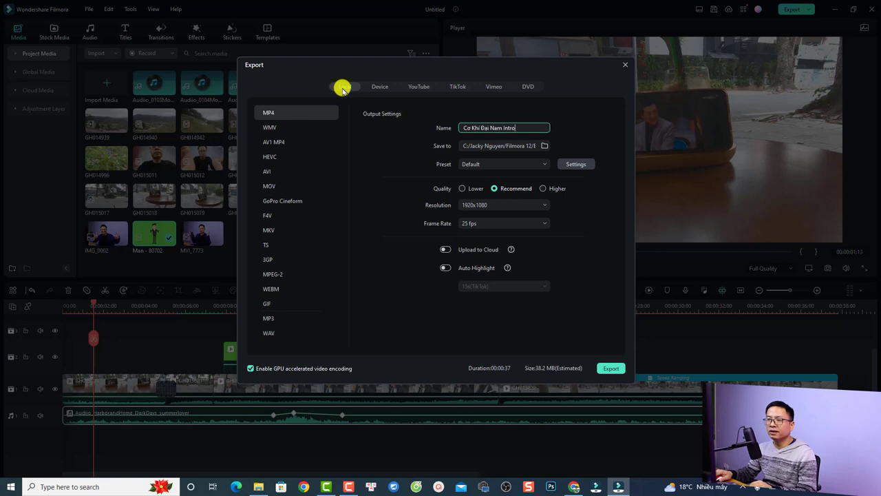
click(379, 87)
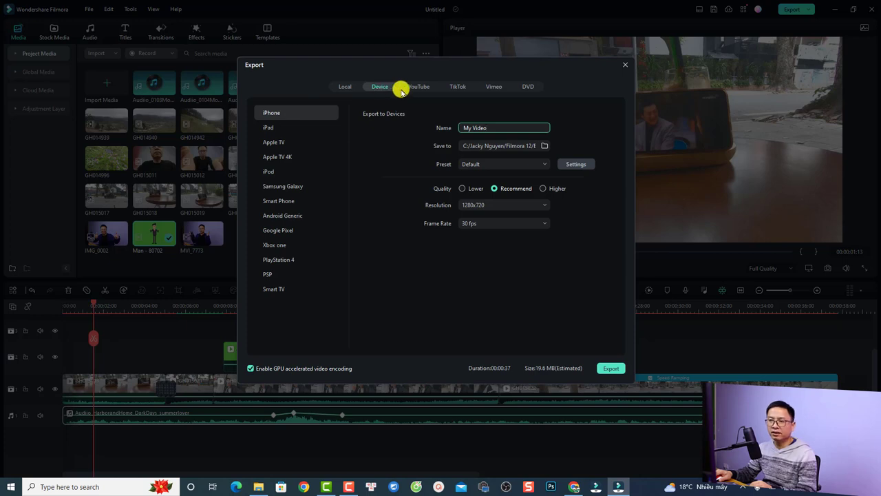
click(420, 87)
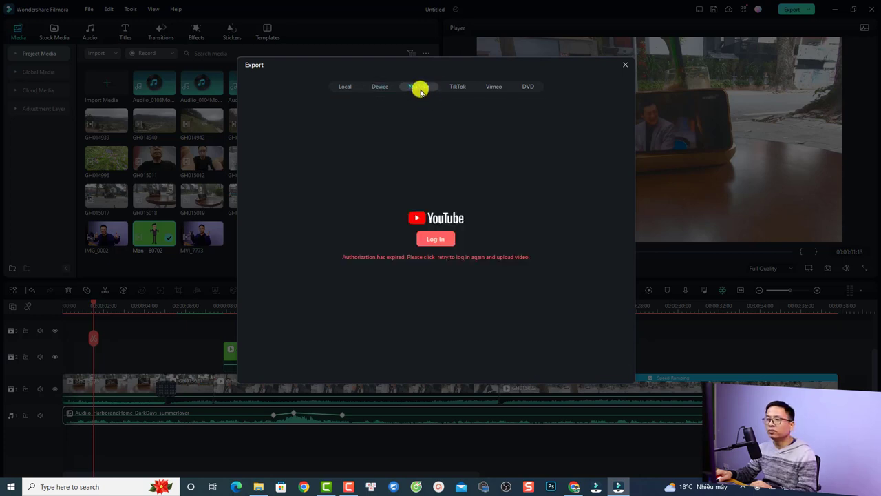
click(456, 87)
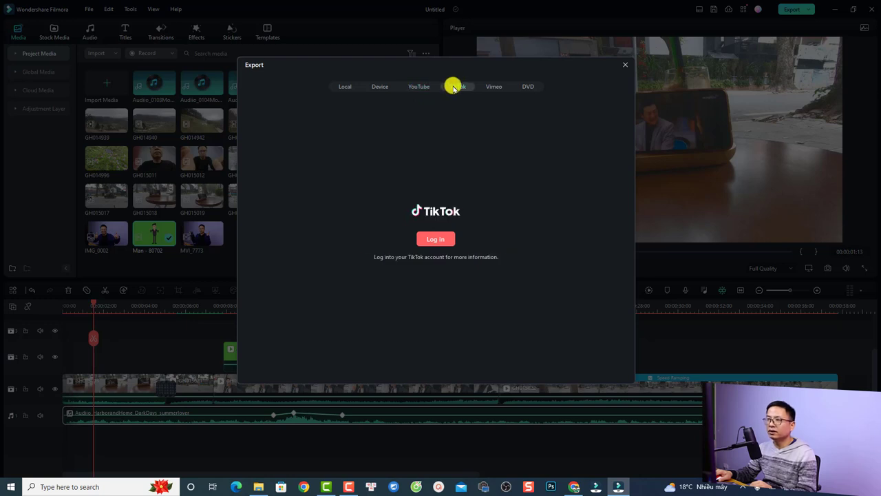
click(490, 87)
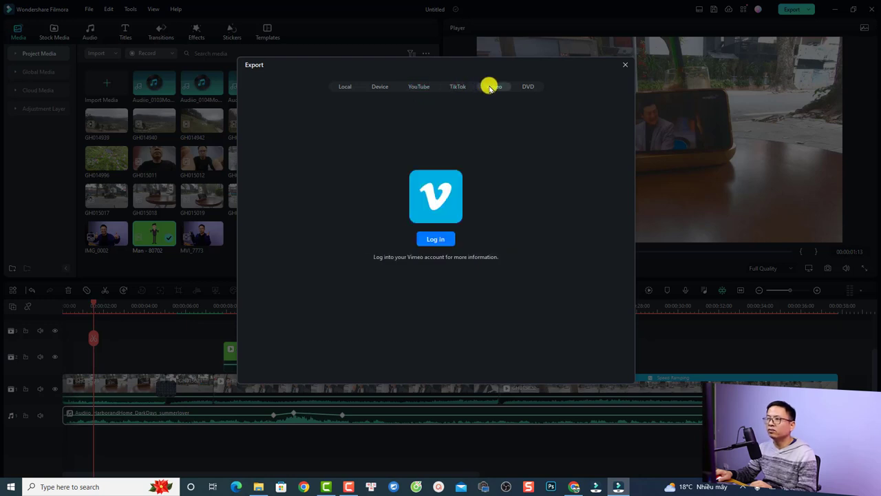
click(528, 87)
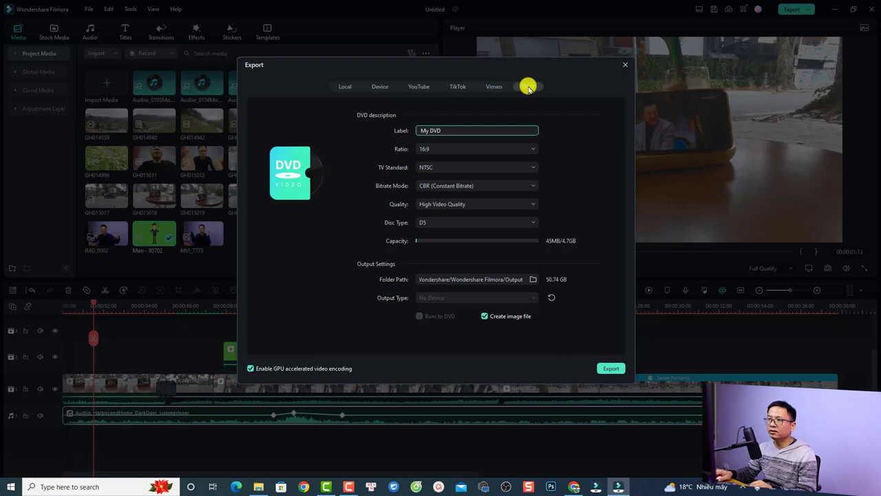
- Name the local MP4 export "Example 1" and set the Desktop folder as its save location
click(345, 87)
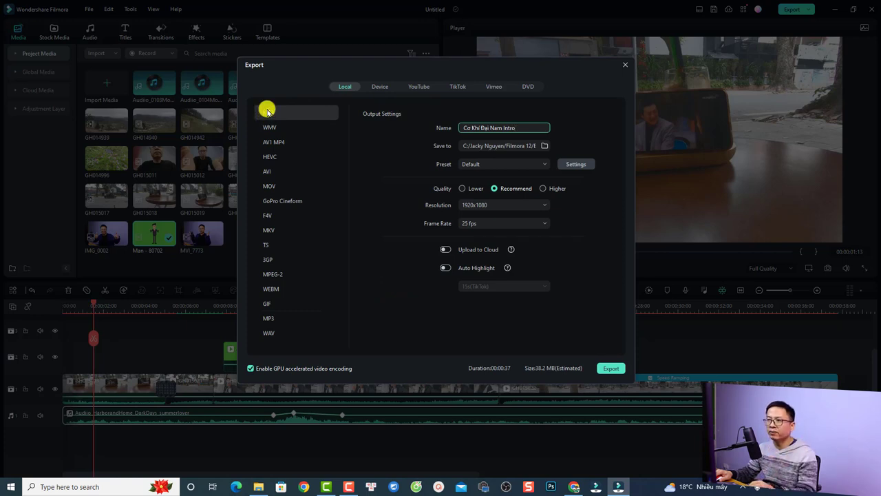
drag(525, 127, 409, 129)
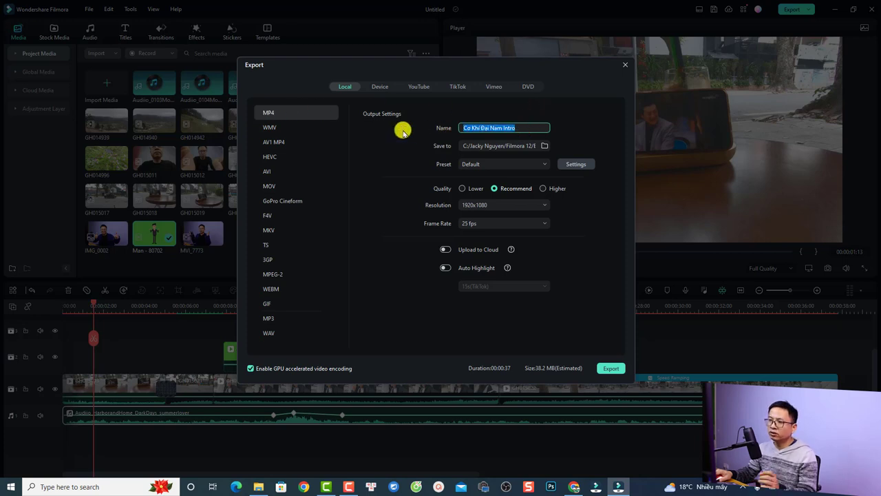
text(Example 1)
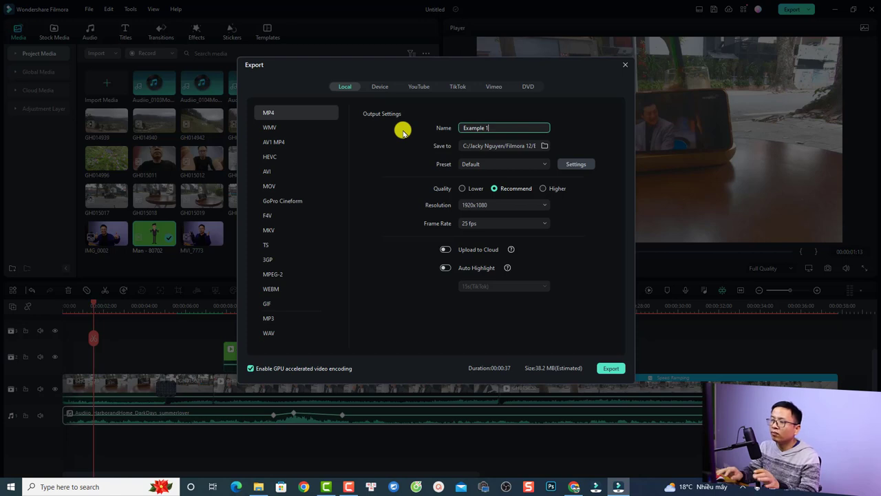
click(544, 146)
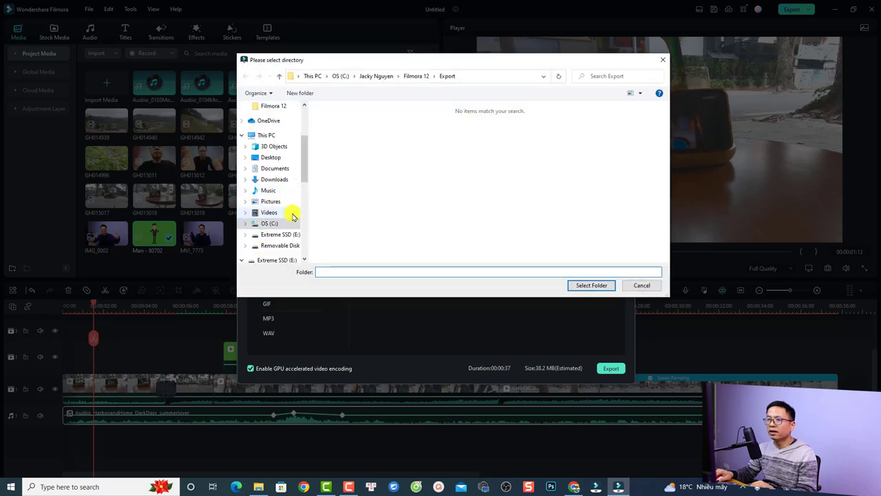
click(272, 226)
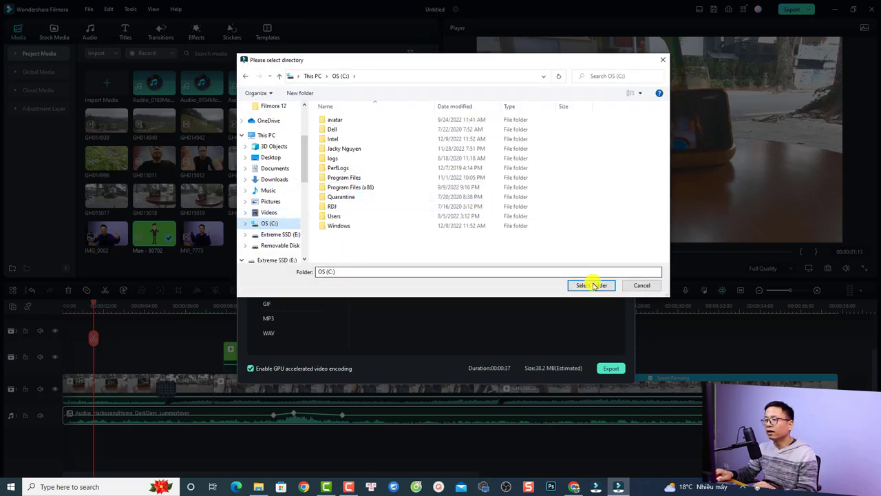
click(271, 157)
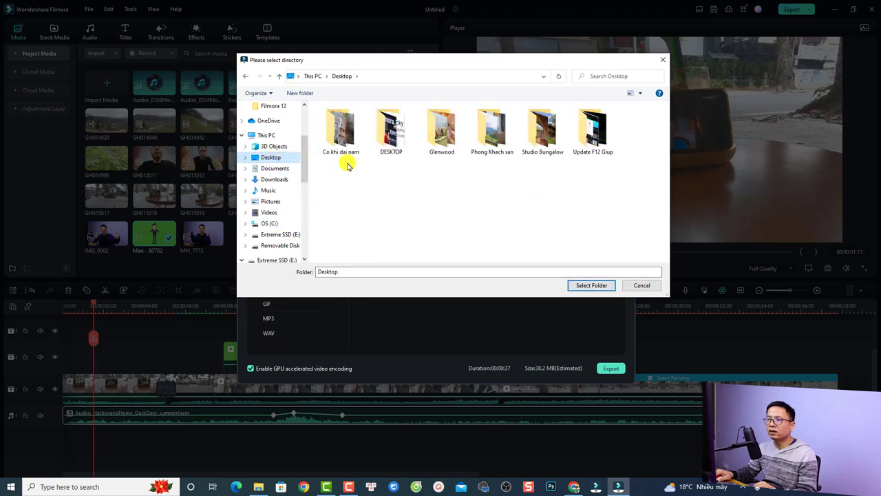
click(591, 285)
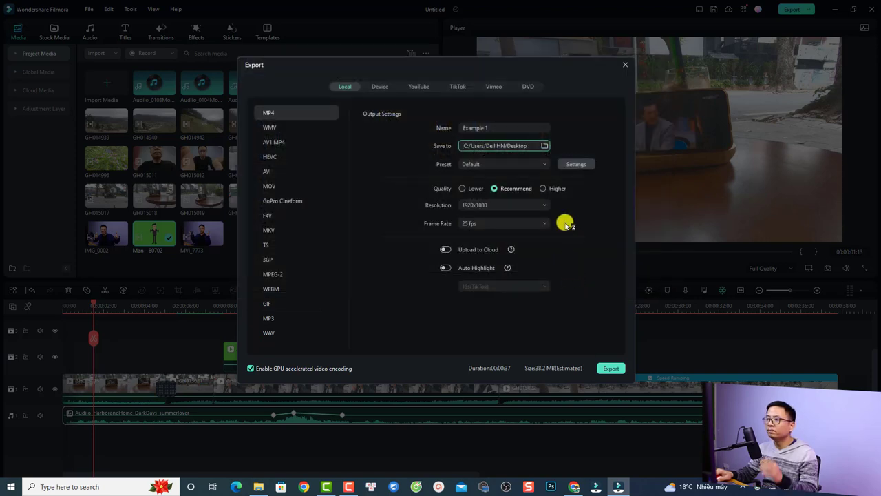
- Configure the MP4 export with Higher quality, CBR (Constant Bitrate) mode, a 20000 kbps bit rate and High compression quality
click(578, 165)
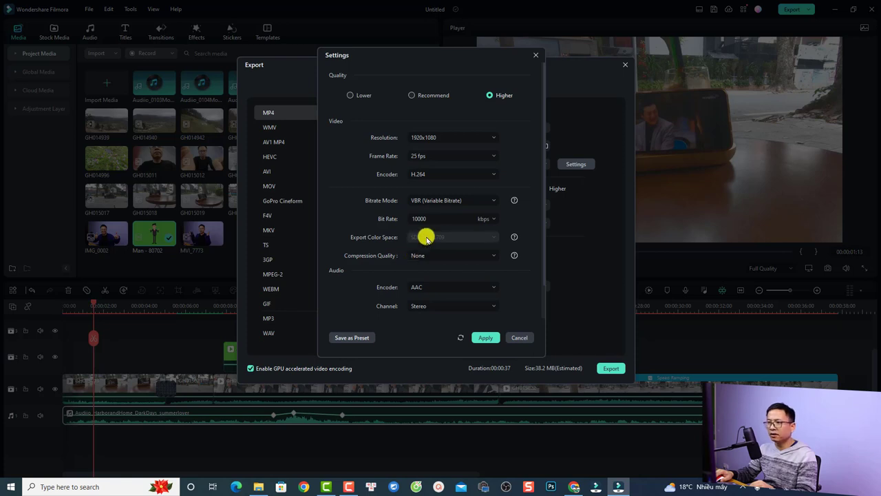
click(468, 200)
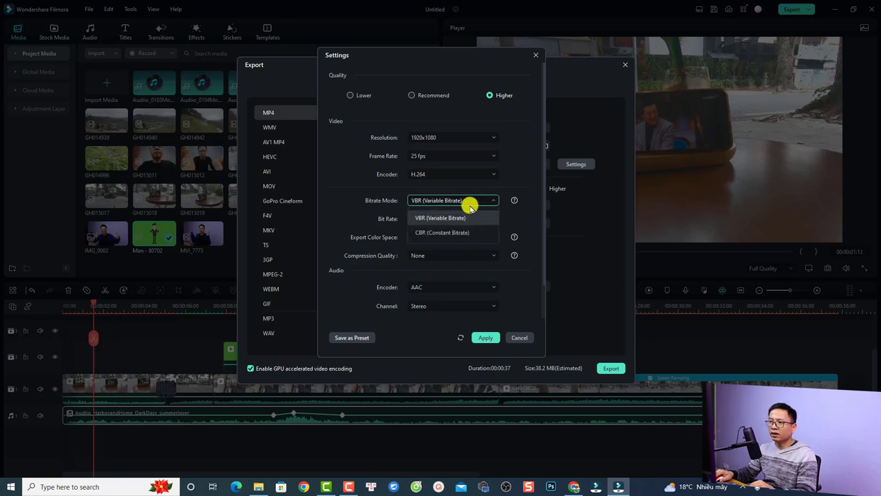
click(441, 232)
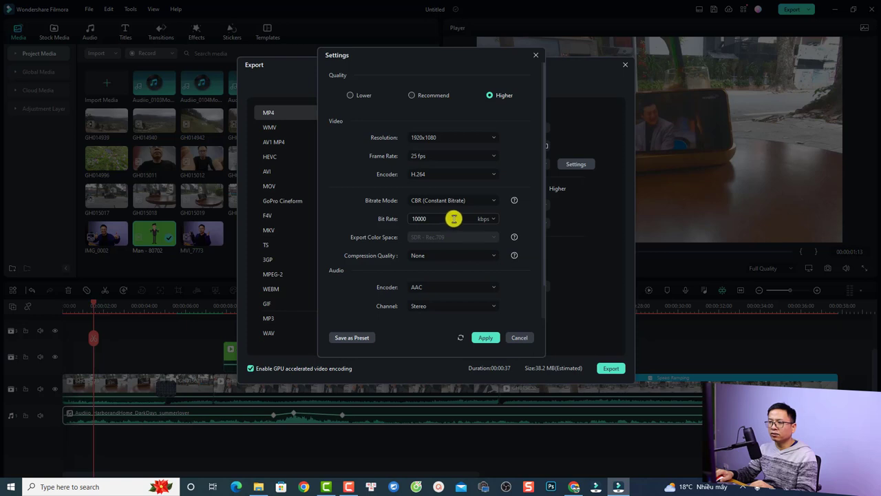
click(493, 218)
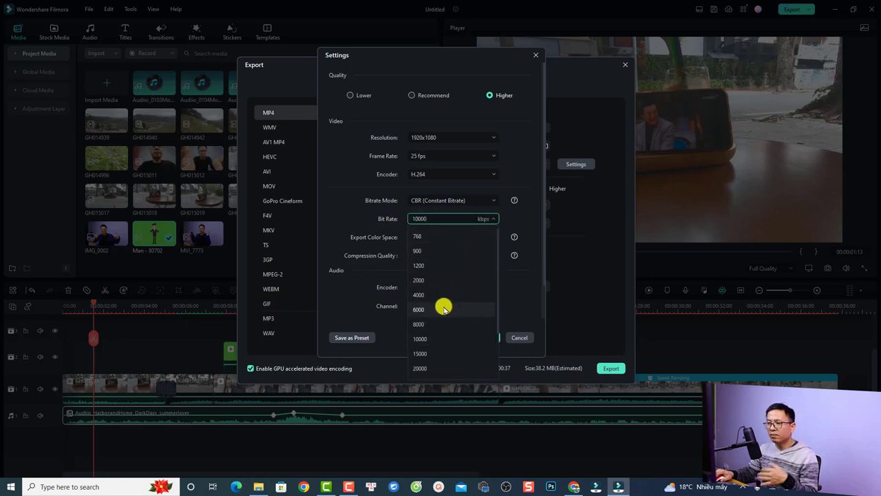
click(424, 369)
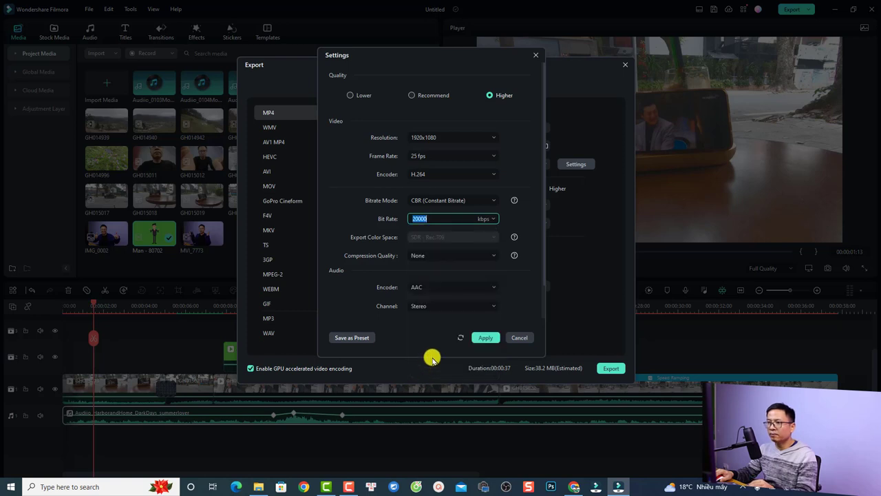
click(491, 257)
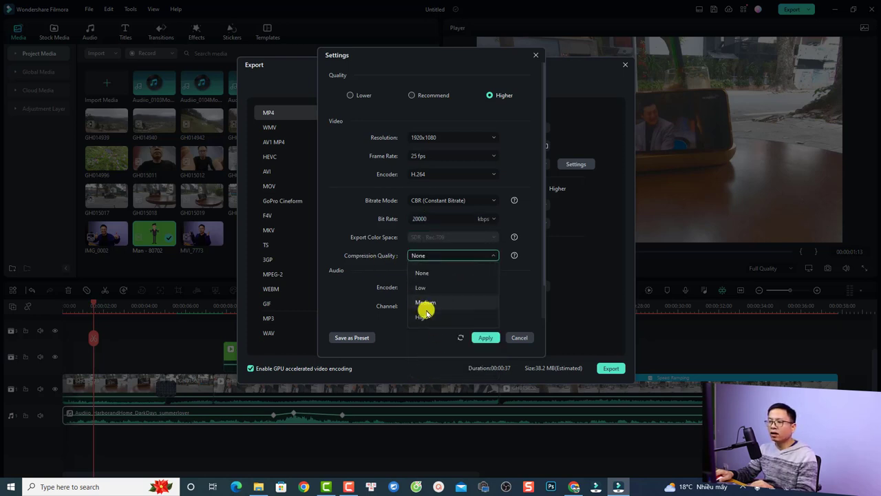
click(419, 313)
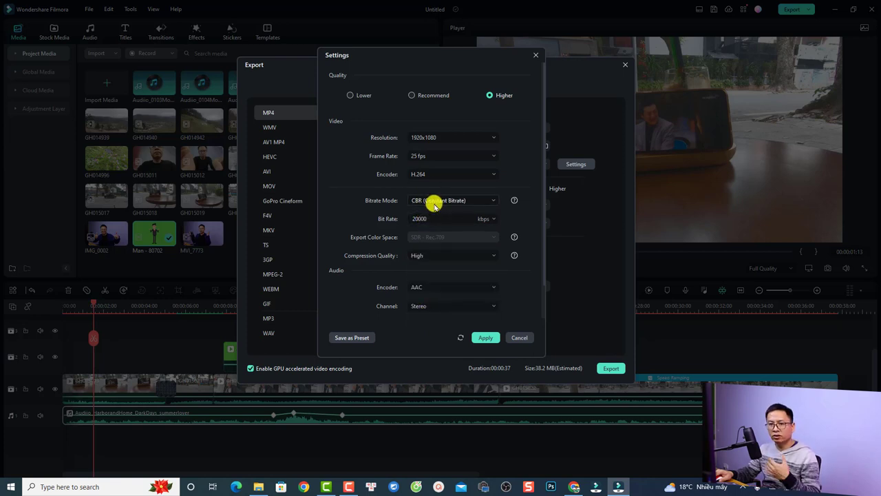
- Save the customised export settings as a new preset under the creator's name and apply it to the export
click(348, 337)
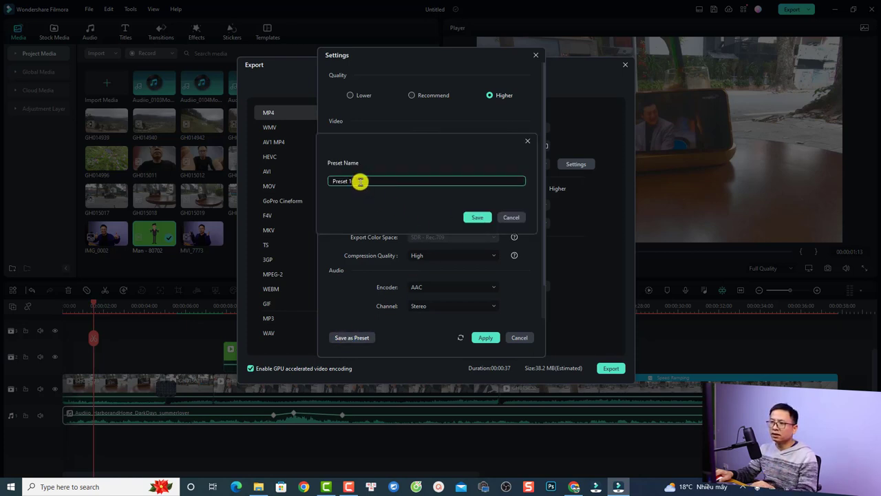
drag(360, 181, 311, 181)
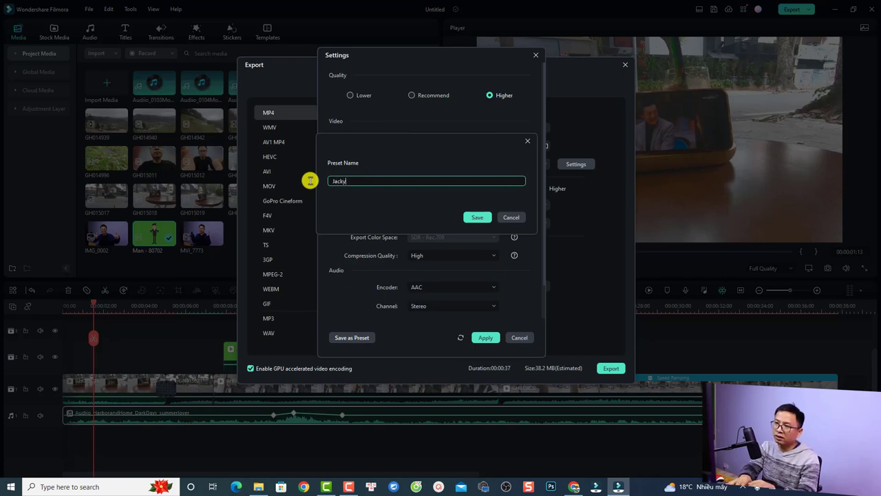
click(476, 217)
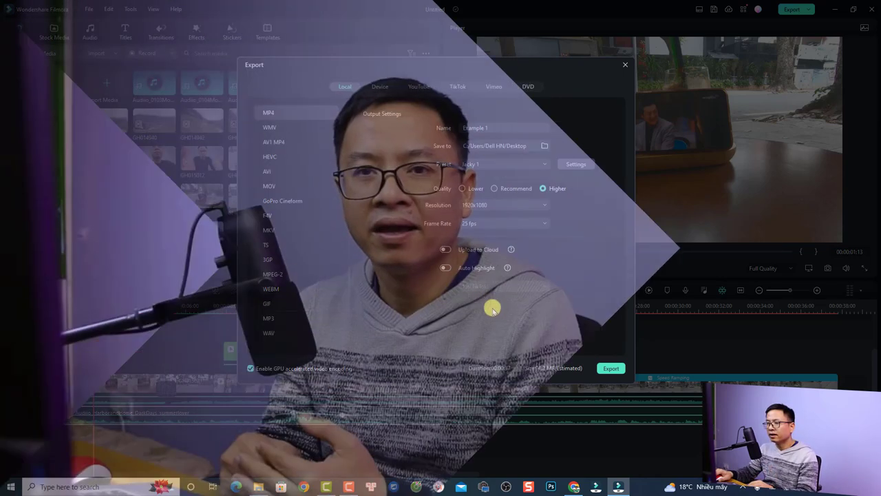